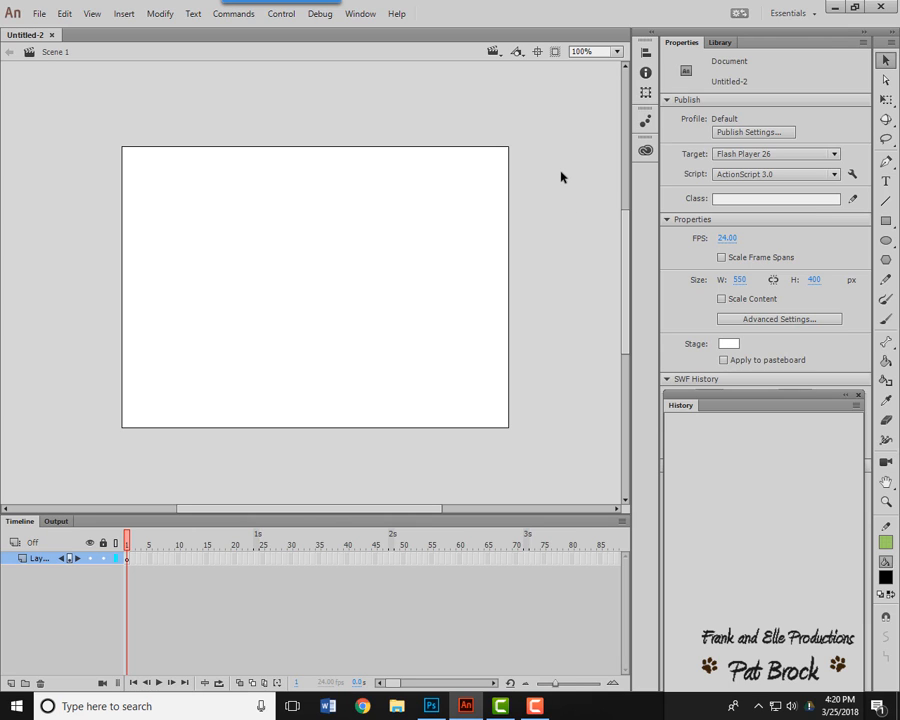
left_click(885, 161)
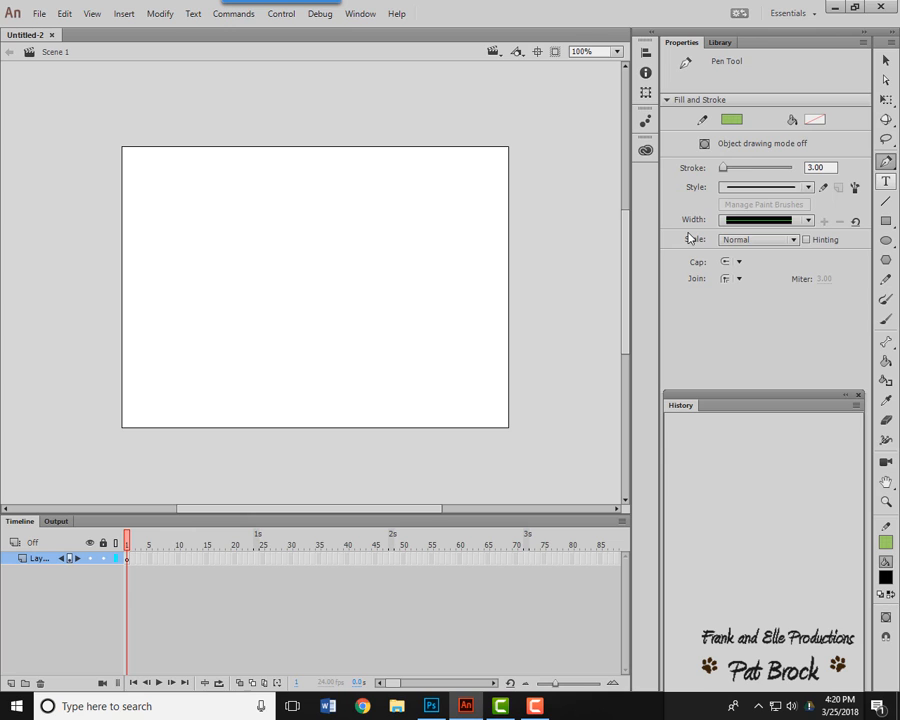
key("t")
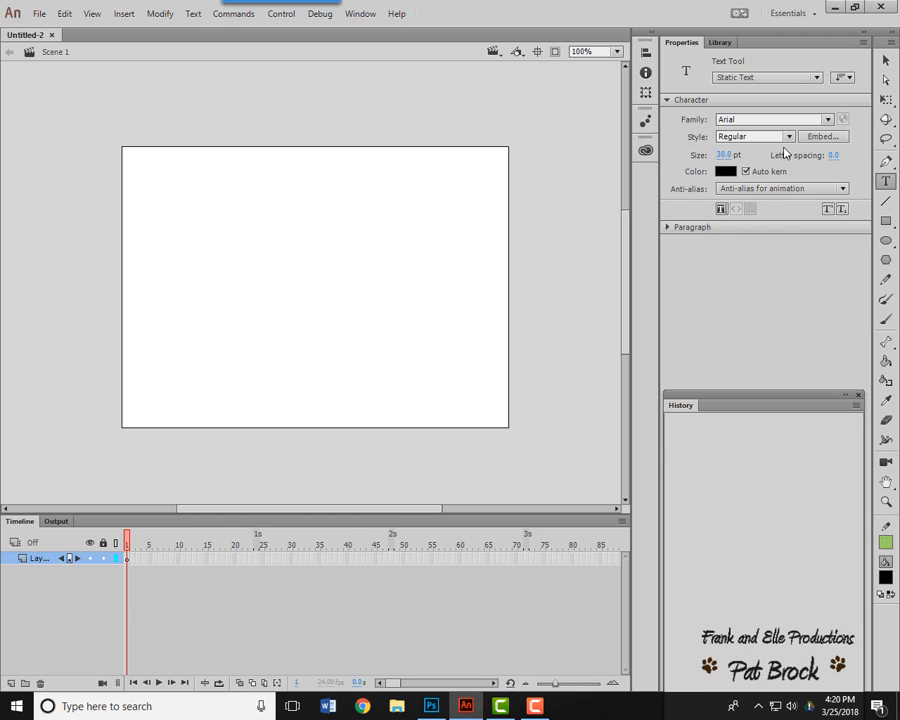
left_click(885, 240)
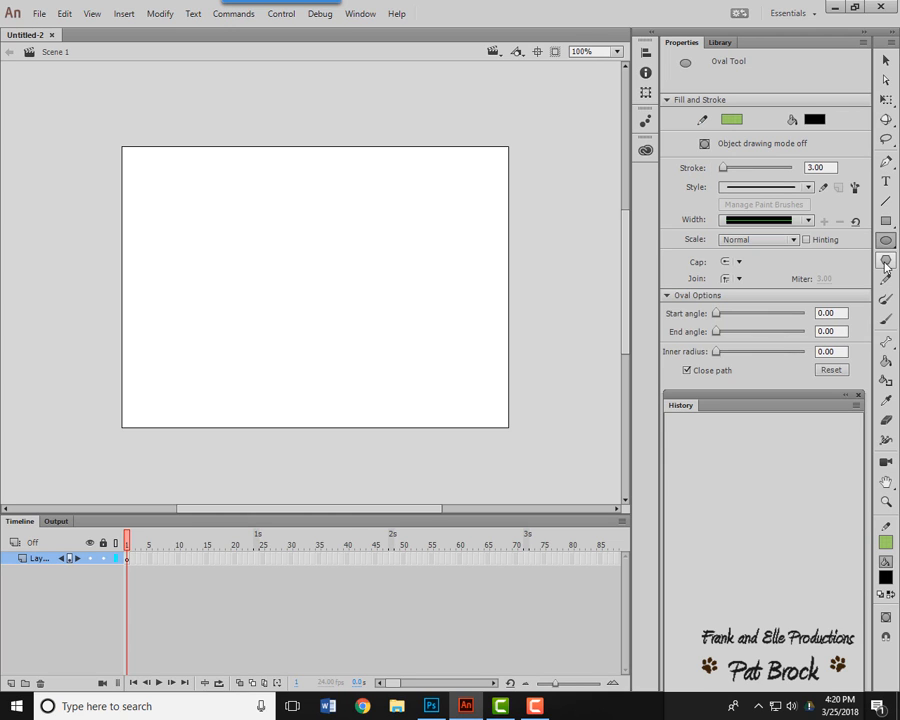
left_click(885, 259)
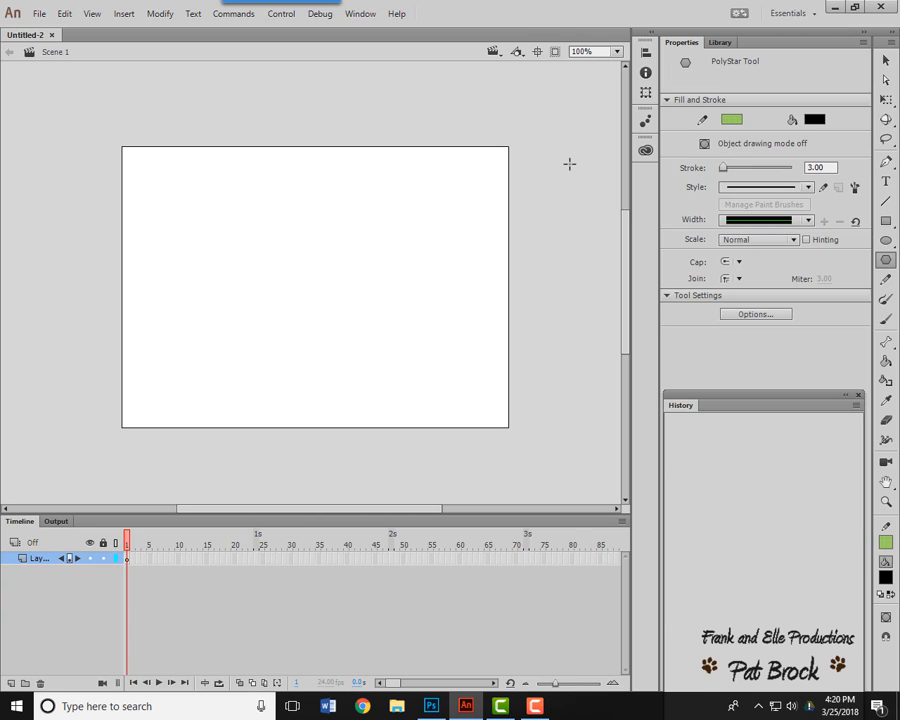
Set the stage size to 750 px wide and 450 px high.
left_click(885, 61)
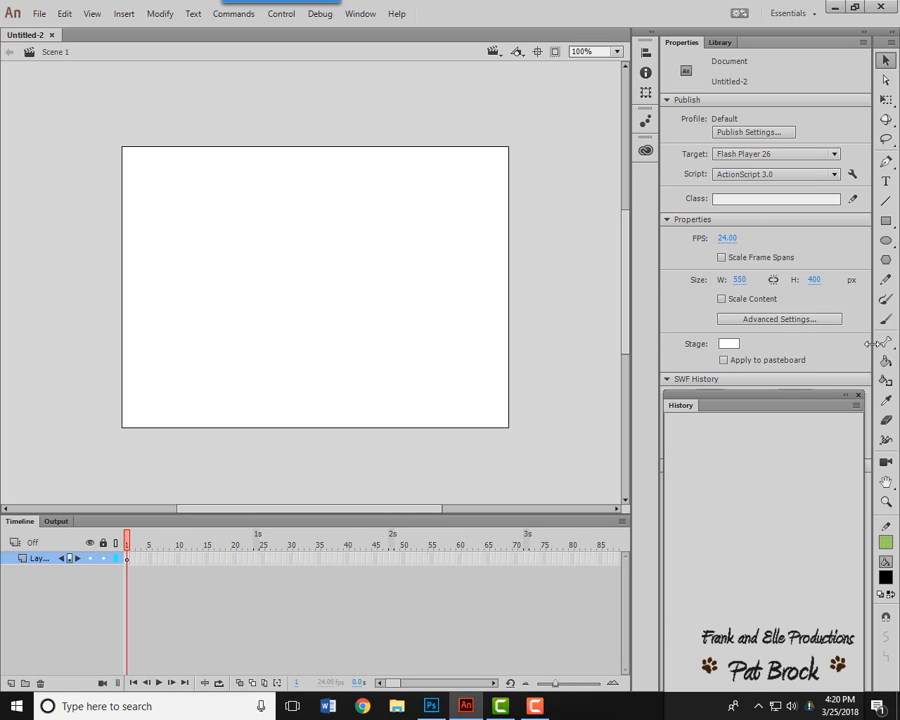
left_click(739, 280)
type("7")
key("Tab")
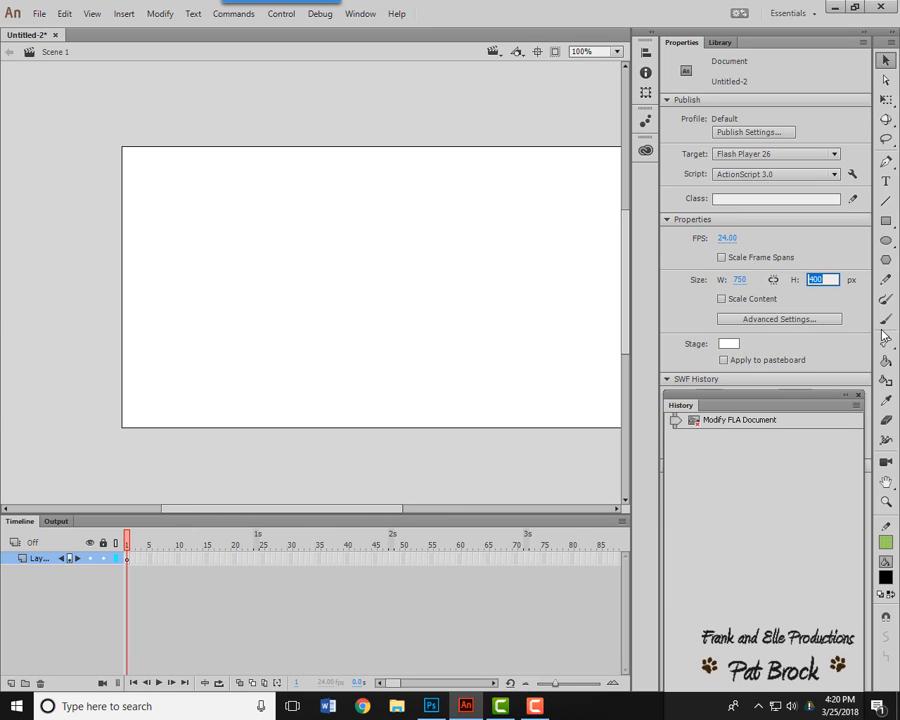
type("450")
key("Tab")
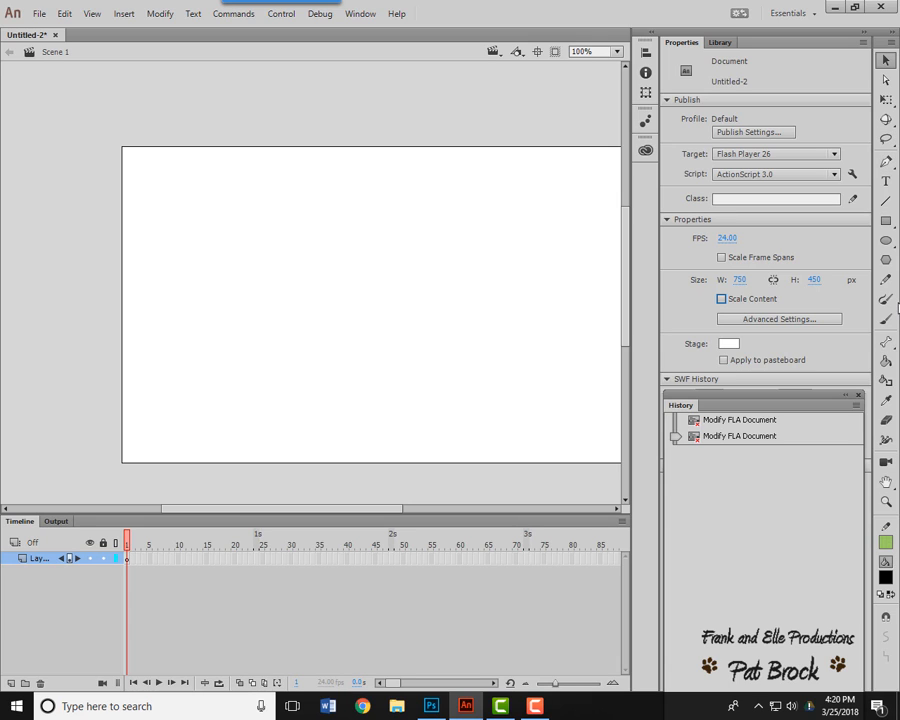
Activate the Line tool and rename the only timeline layer to EYE.
left_click(886, 201)
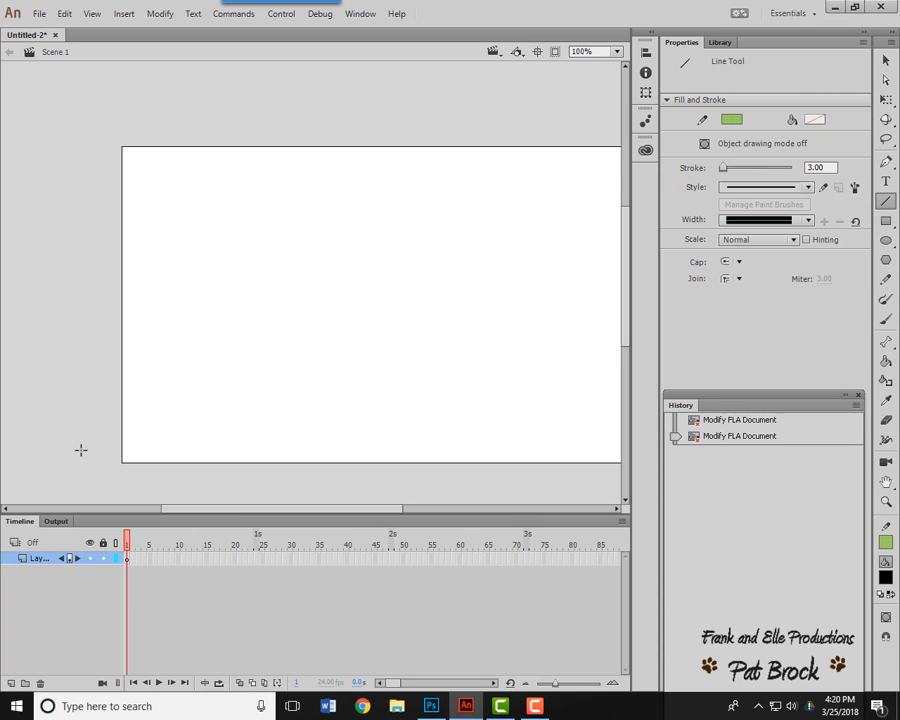
double_click(44, 557)
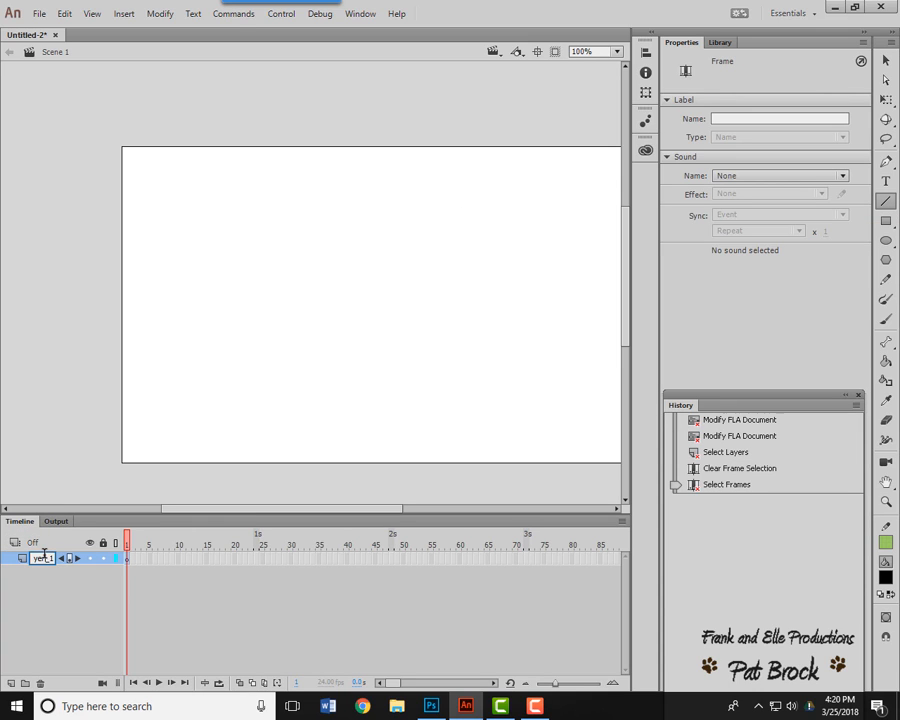
left_click_drag(52, 556, 33, 553)
type("L")
key("Return")
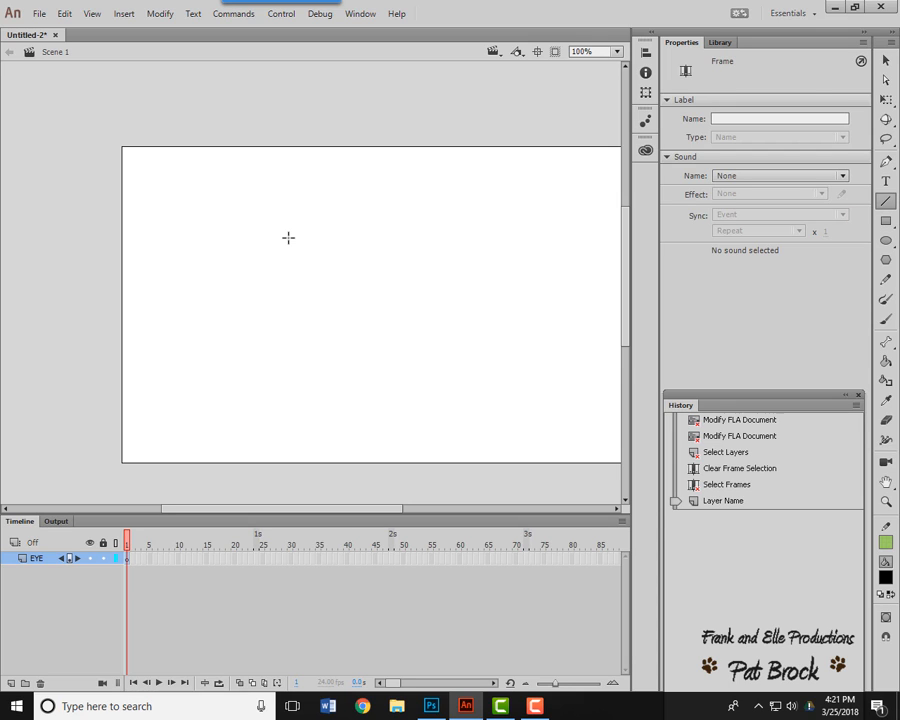
Draw and undo a trial line on the stage, and set the Line tool's stroke to 4 with the solid style.
left_click_drag(289, 237, 419, 239)
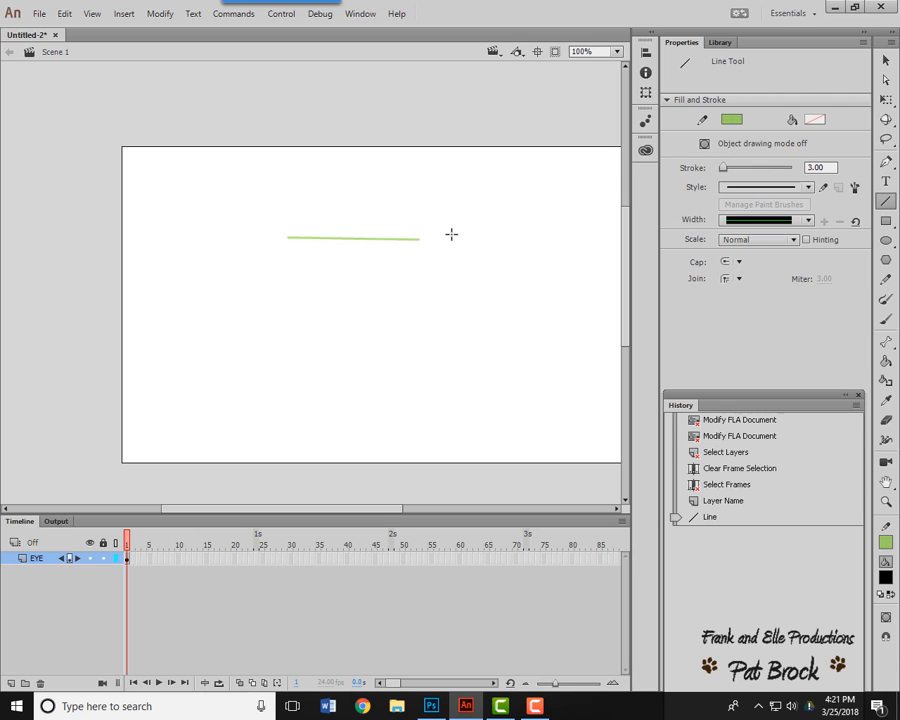
key("ctrl+z")
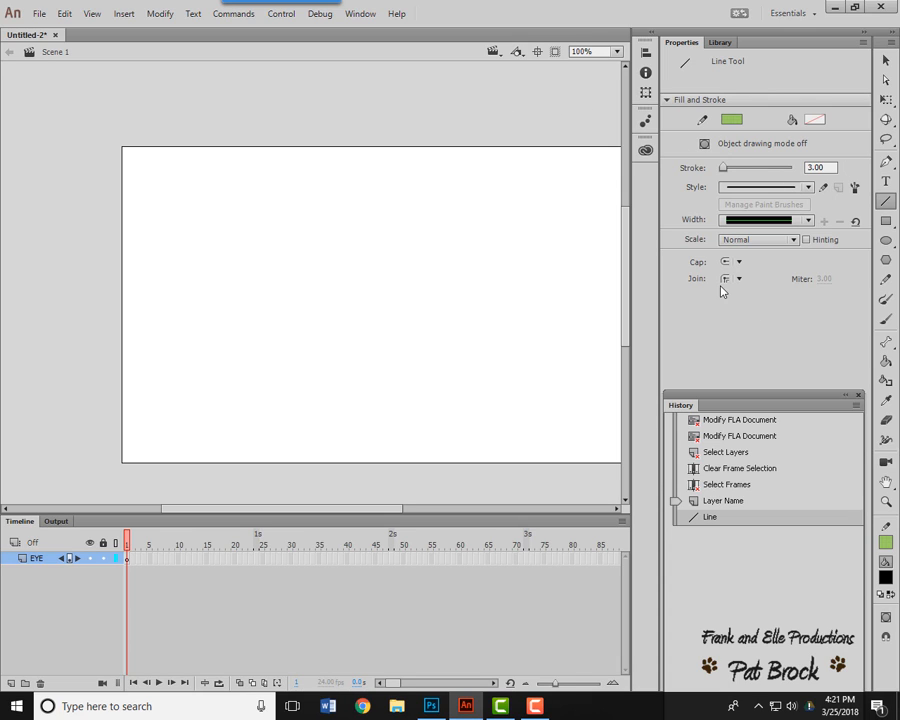
left_click(828, 167)
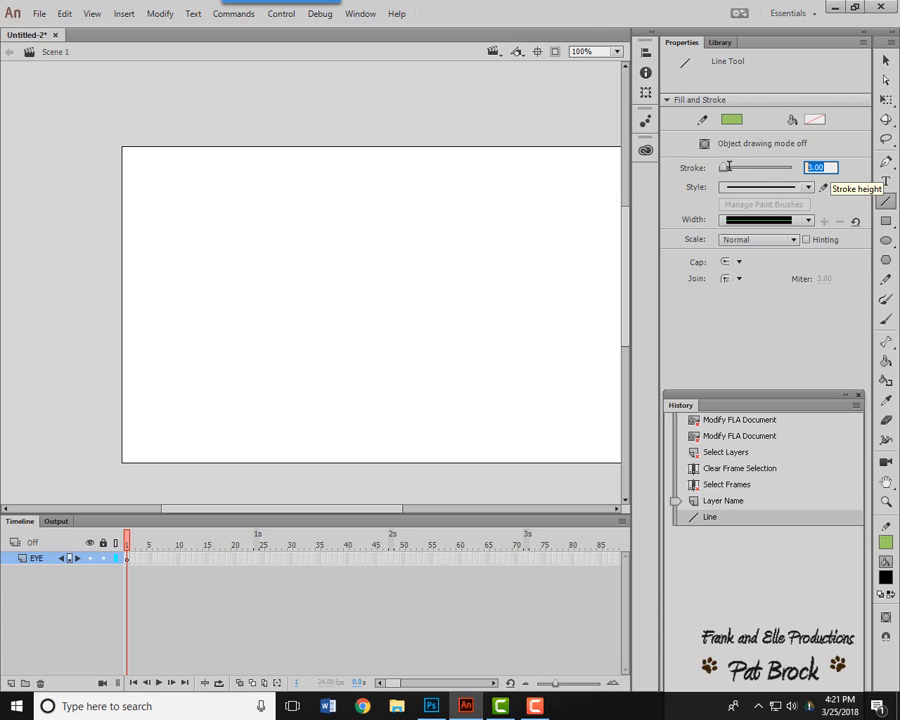
type("4")
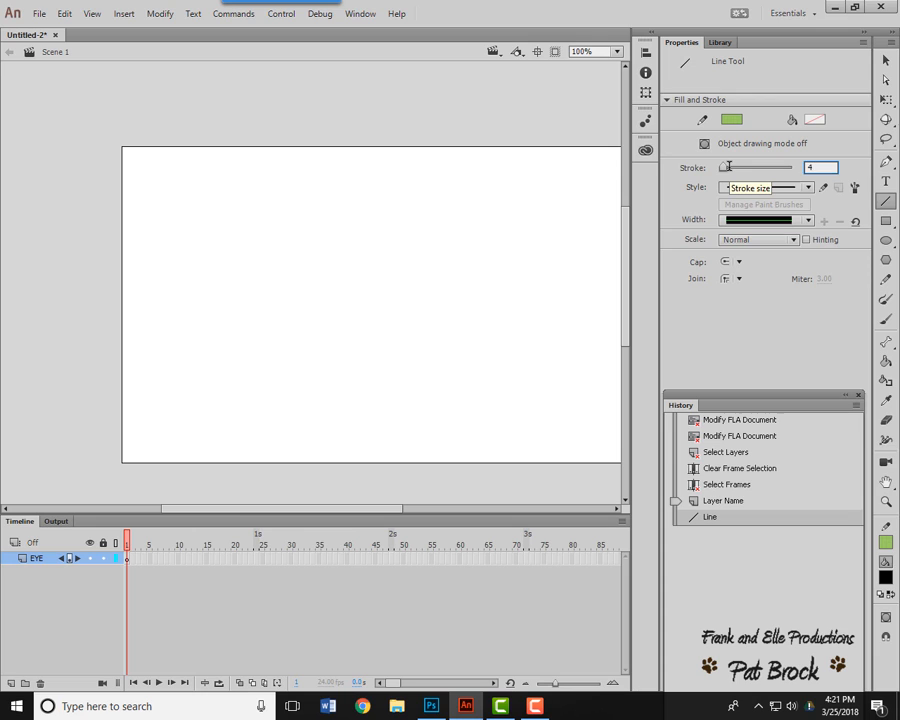
key("Tab")
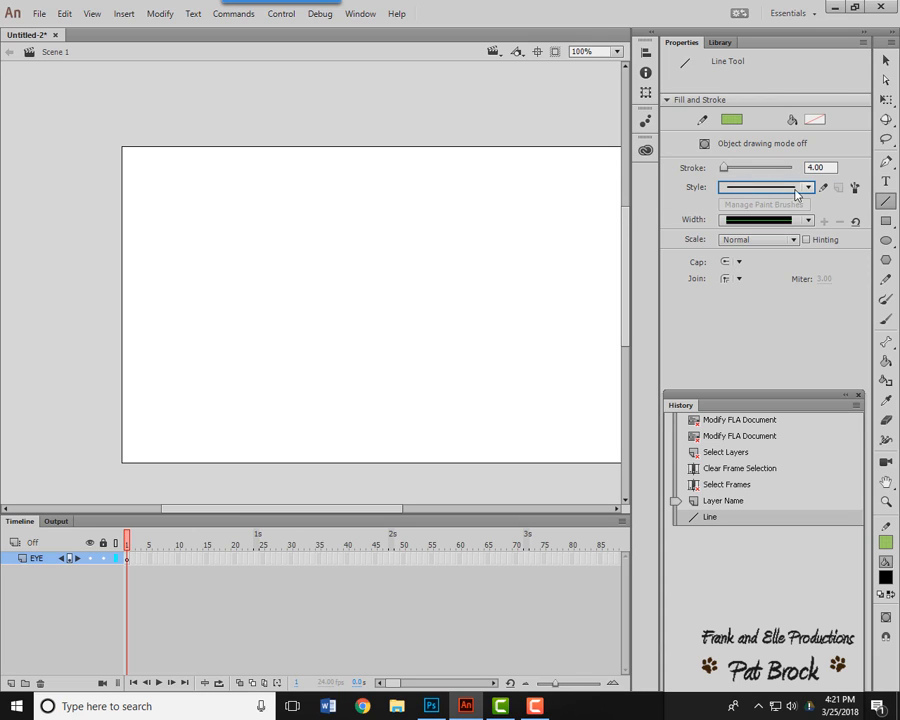
left_click(806, 188)
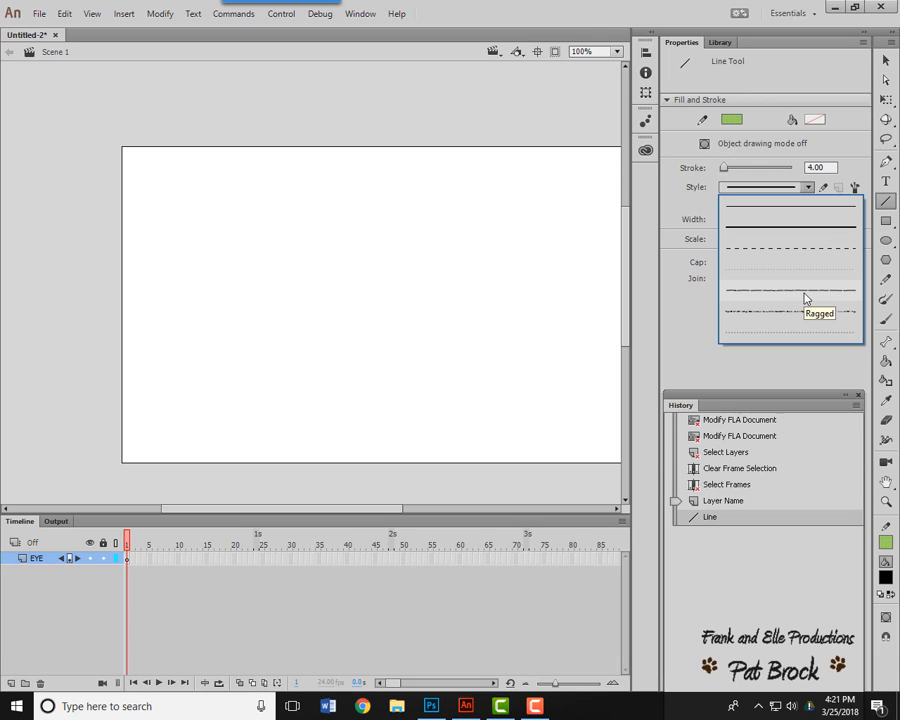
left_click(795, 228)
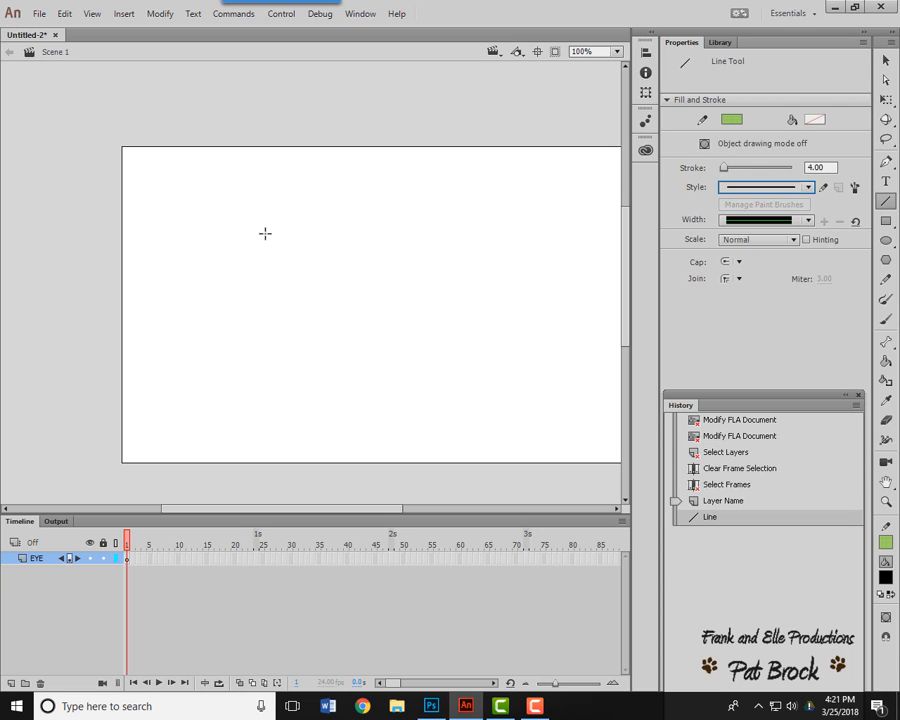
Try drawing a horizontal line in the upper part of the stage with the stroke color changed to black (#000000).
left_click_drag(263, 233, 321, 233)
key("ctrl+z")
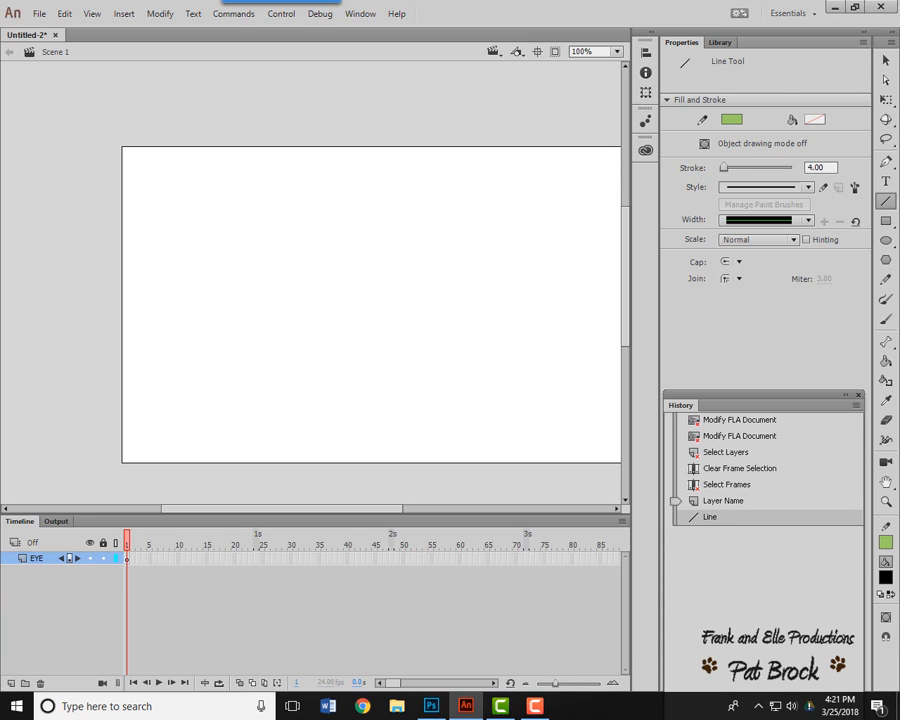
left_click(729, 121)
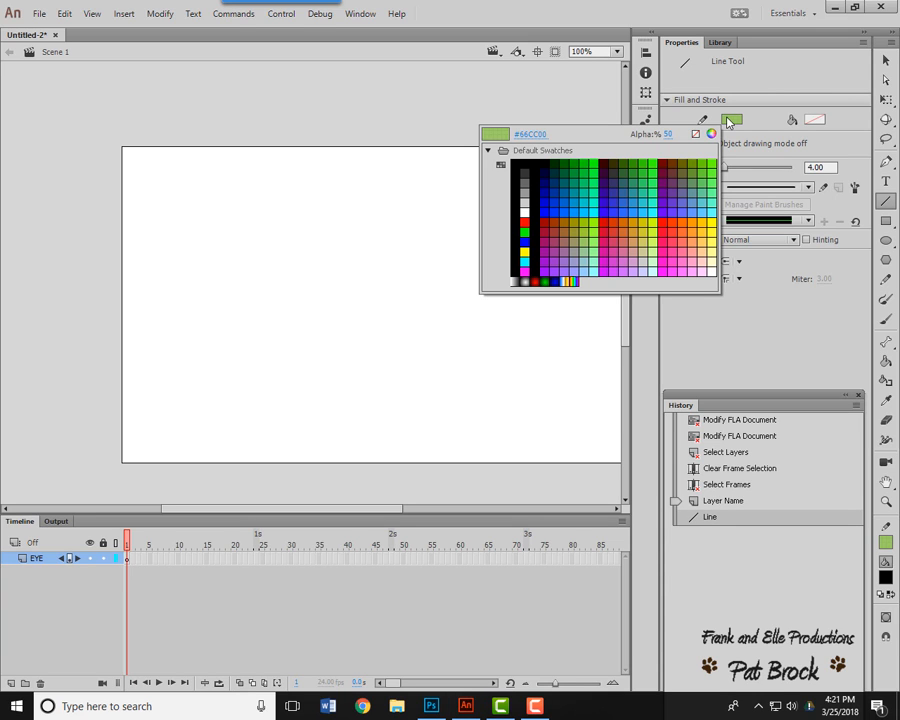
left_click(548, 160)
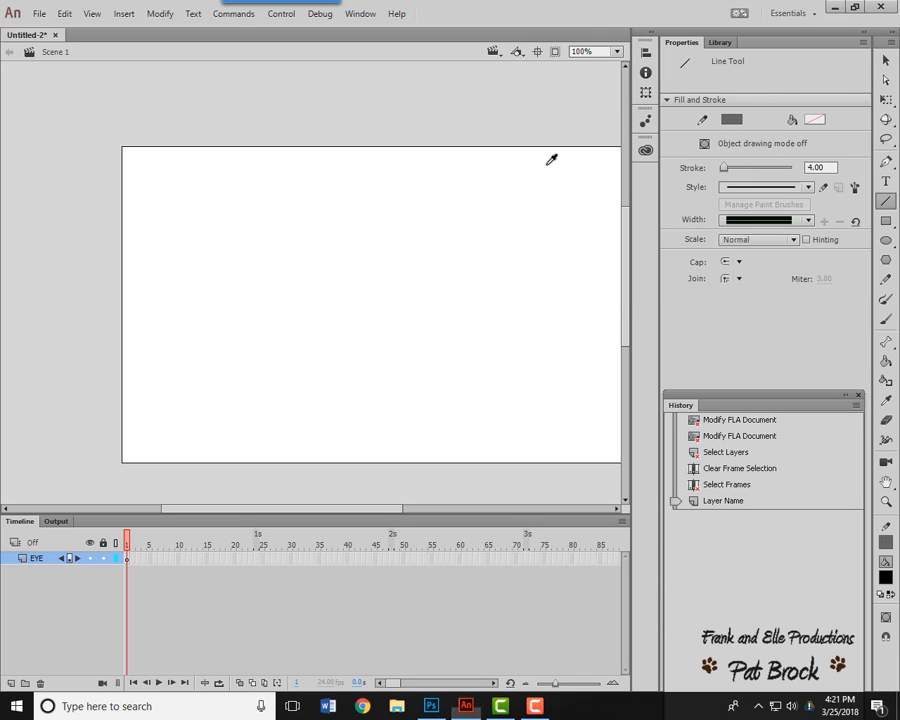
left_click(731, 122)
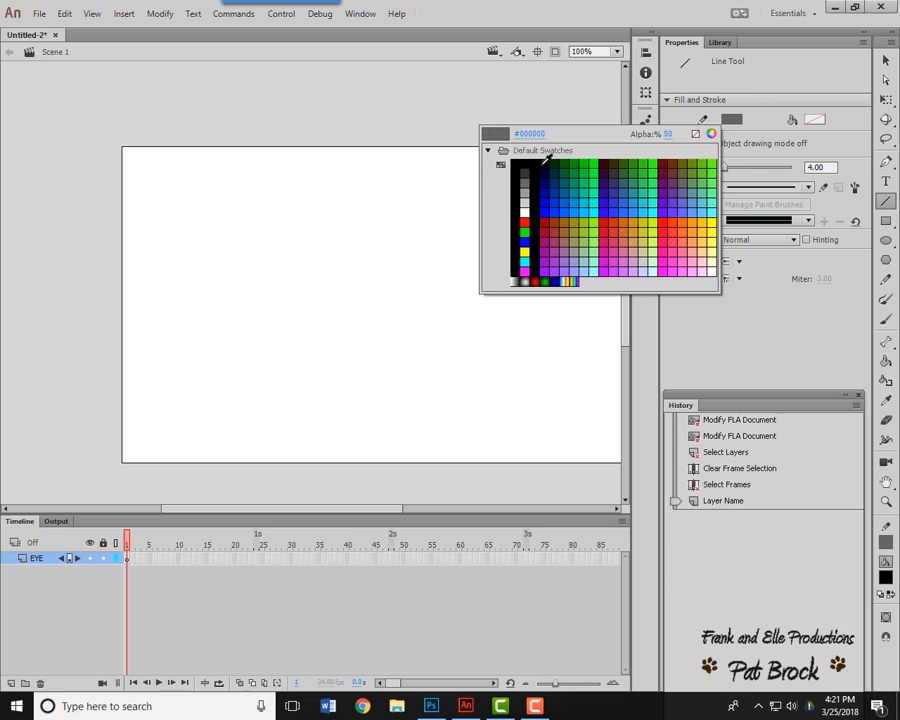
left_click(548, 158)
left_click(731, 122)
left_click(526, 160)
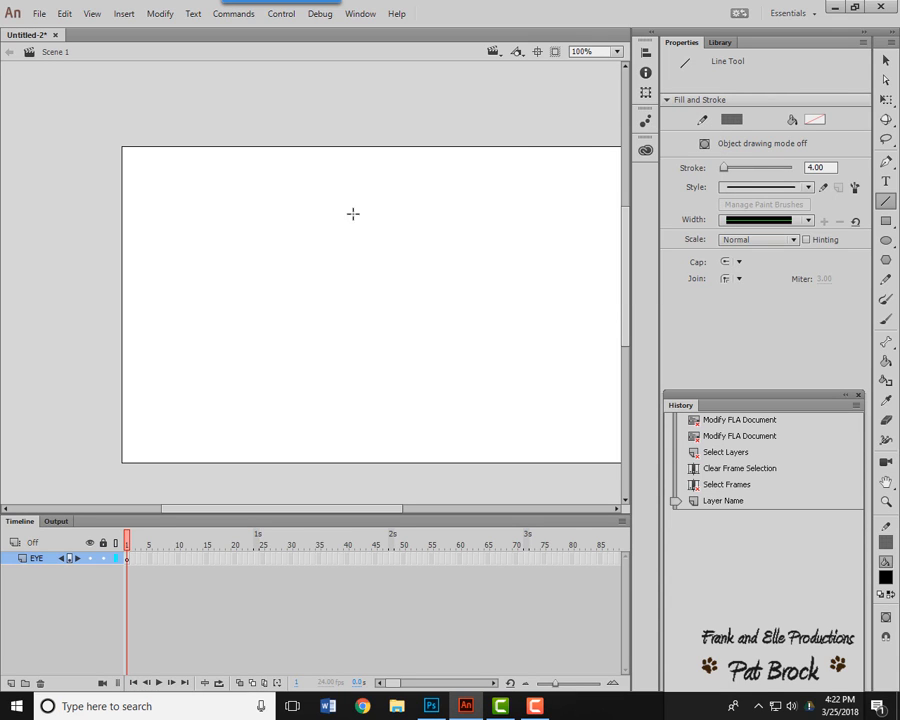
left_click_drag(279, 221, 423, 222)
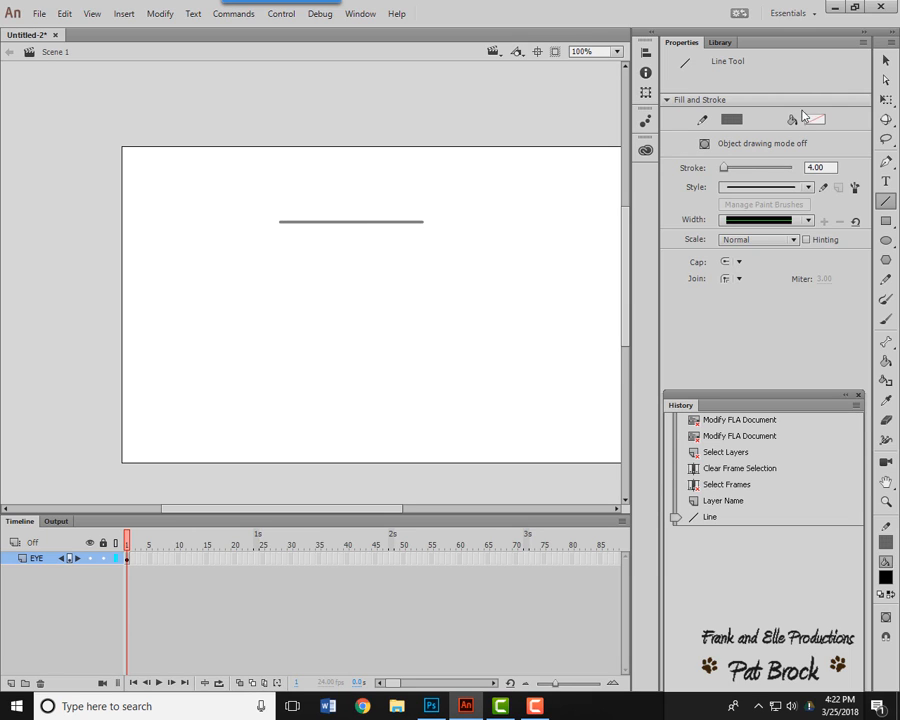
Set the stroke color's alpha to 100% and undo the semi-transparent line.
left_click(734, 120)
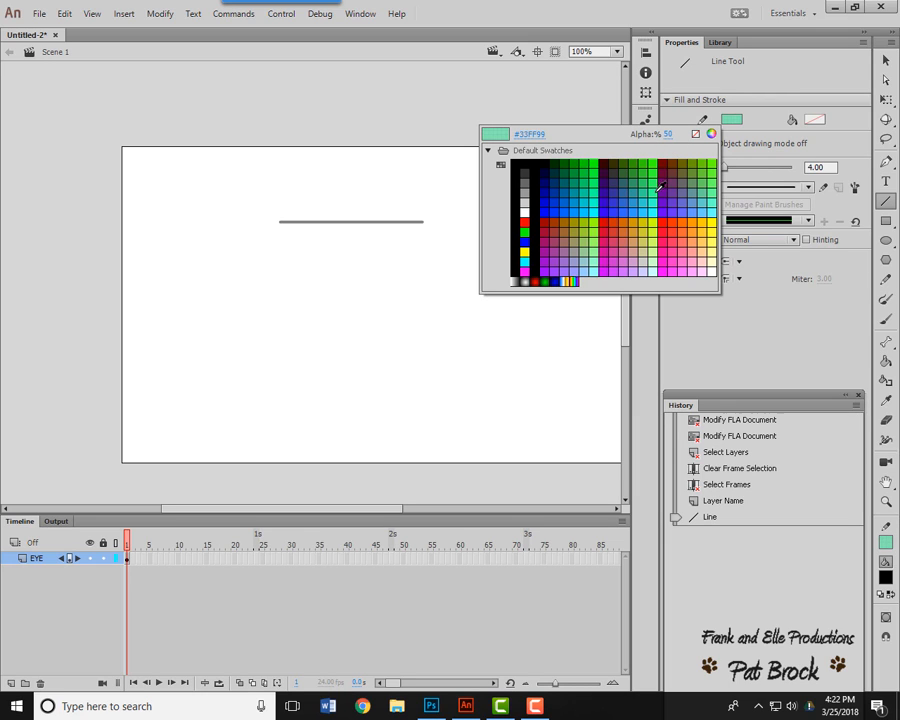
left_click(734, 124)
left_click(733, 124)
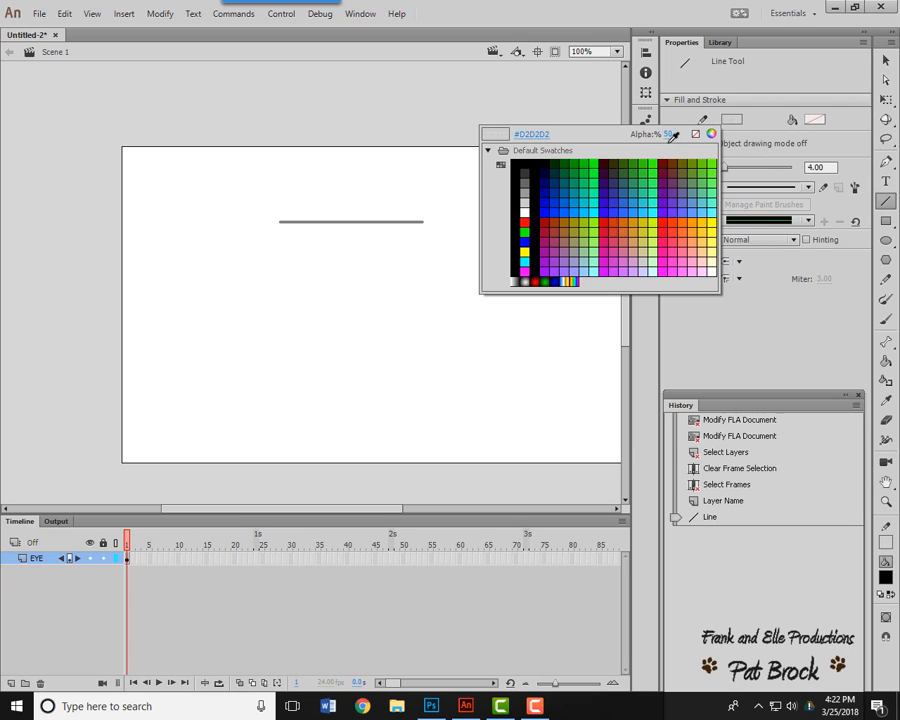
left_click(669, 136)
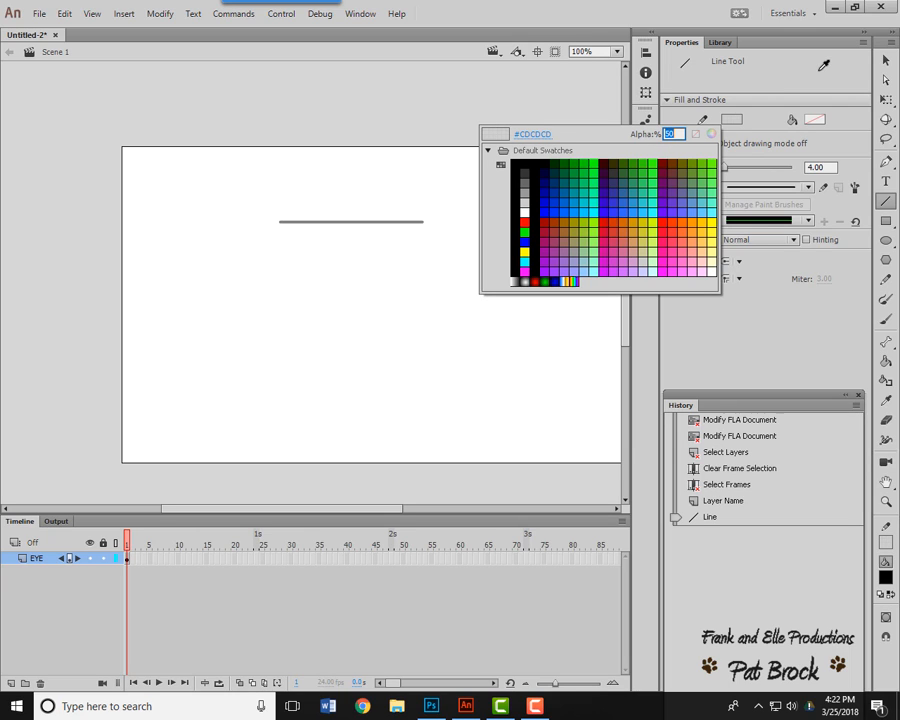
type("100")
key("Return")
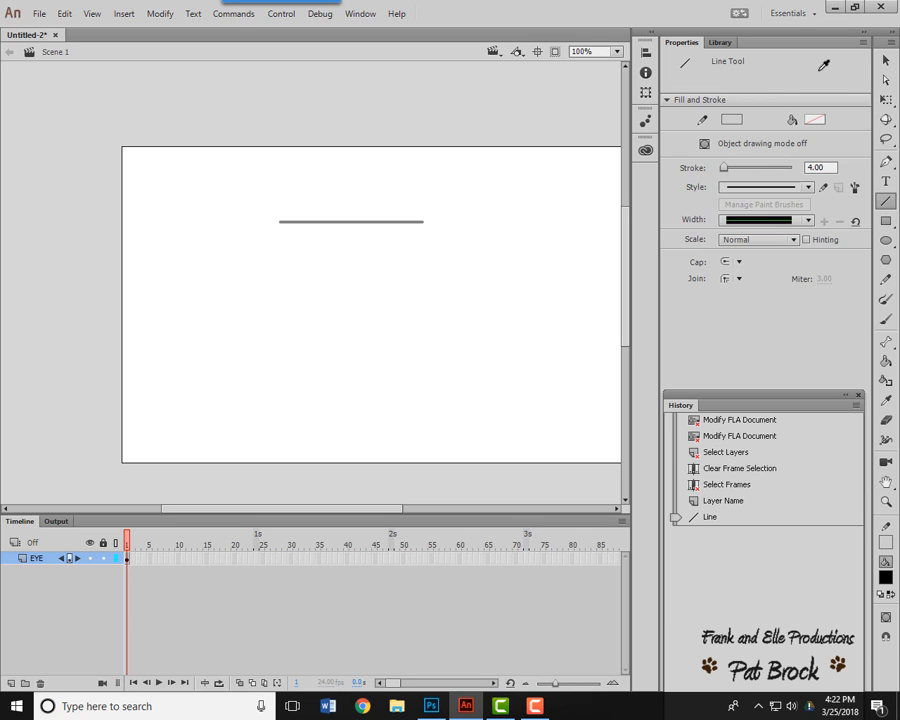
key("ctrl+z")
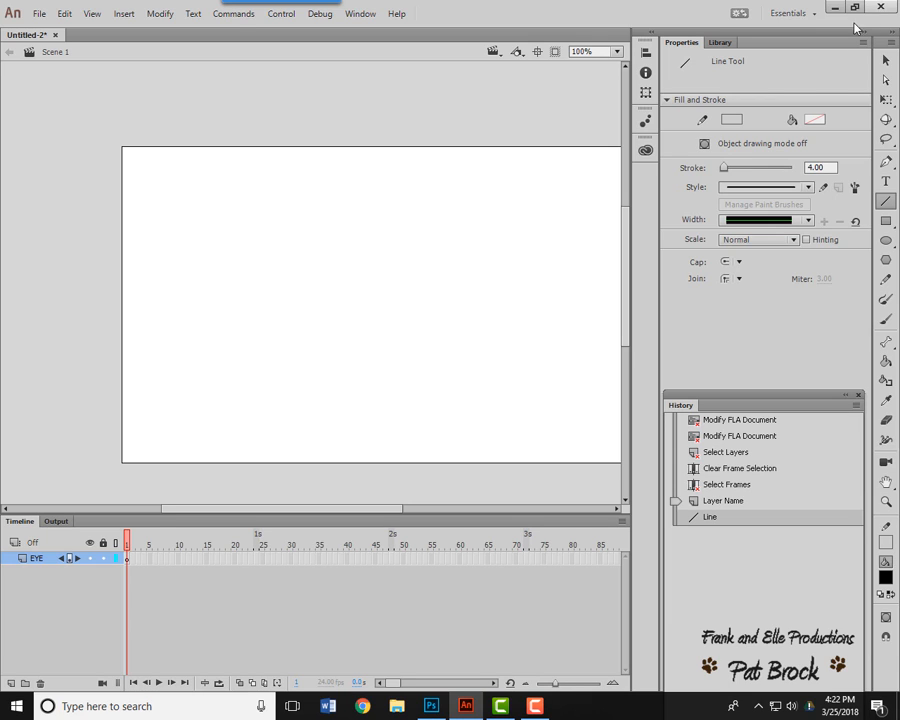
Draw a black horizontal line about 211 px long near the stage's upper edge, and undo a second parallel line drawn below it.
left_click(732, 119)
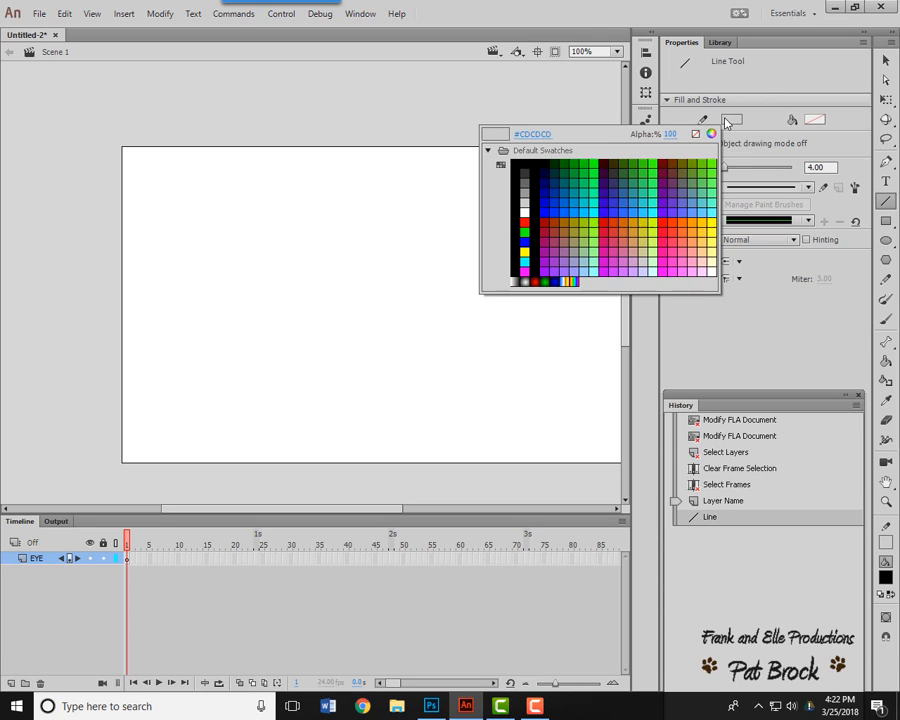
left_click(521, 160)
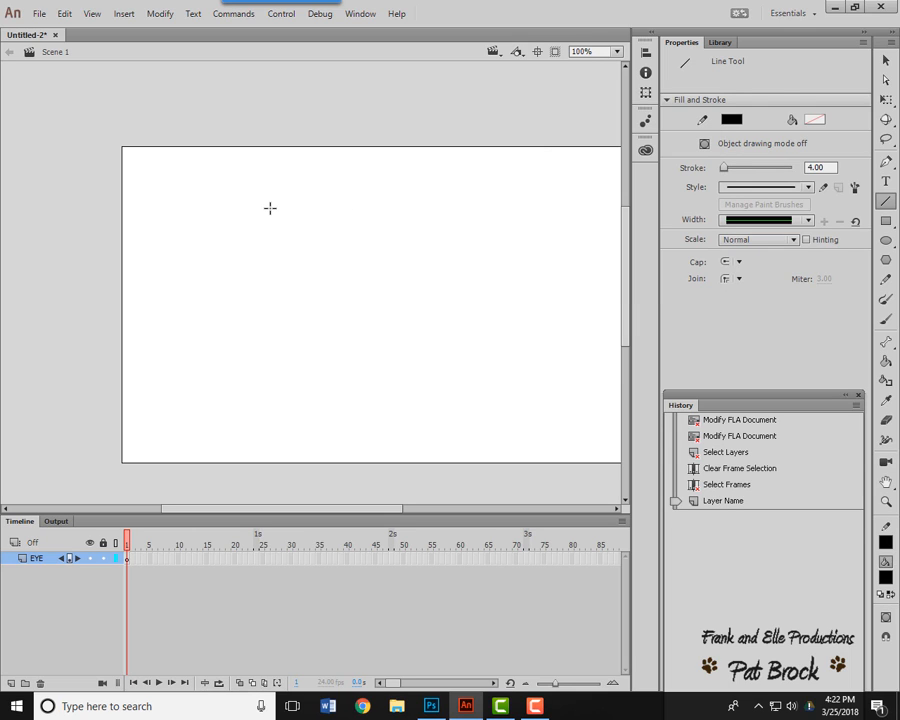
left_click_drag(262, 200, 410, 199)
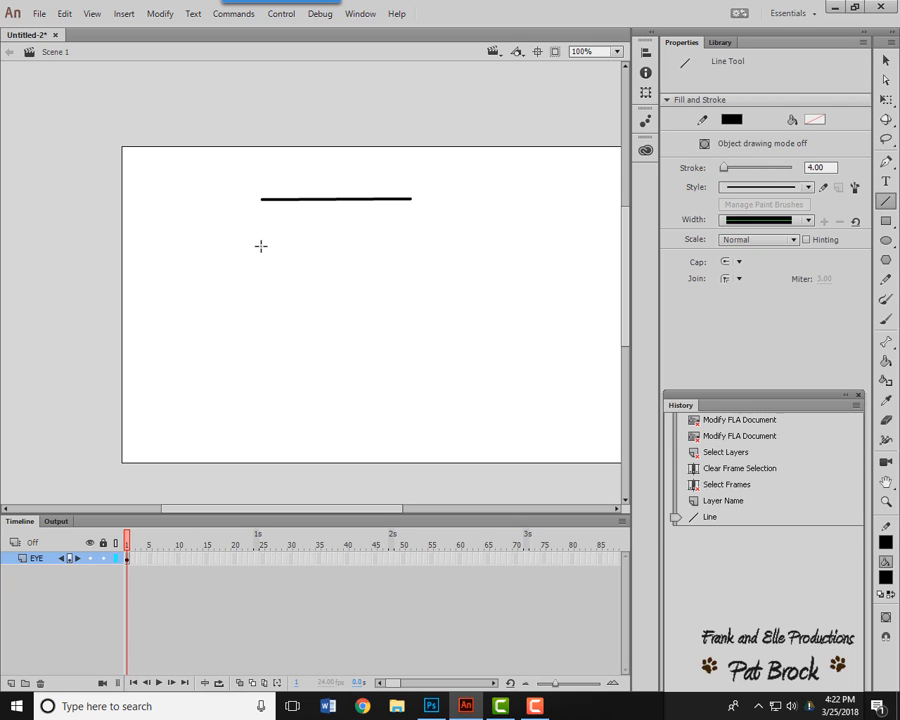
left_click_drag(261, 246, 410, 244)
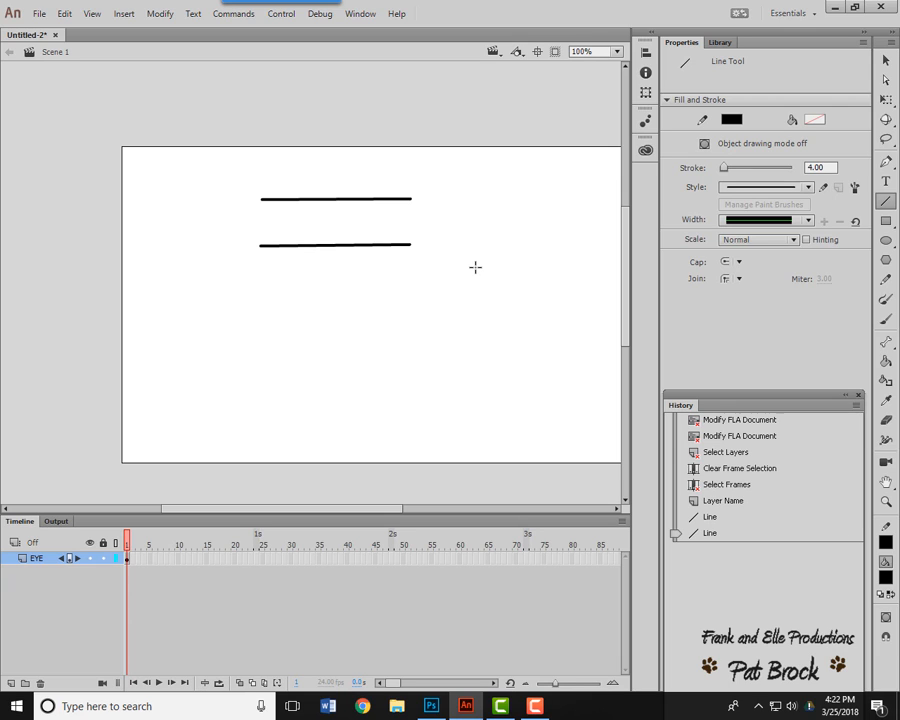
key("ctrl+z")
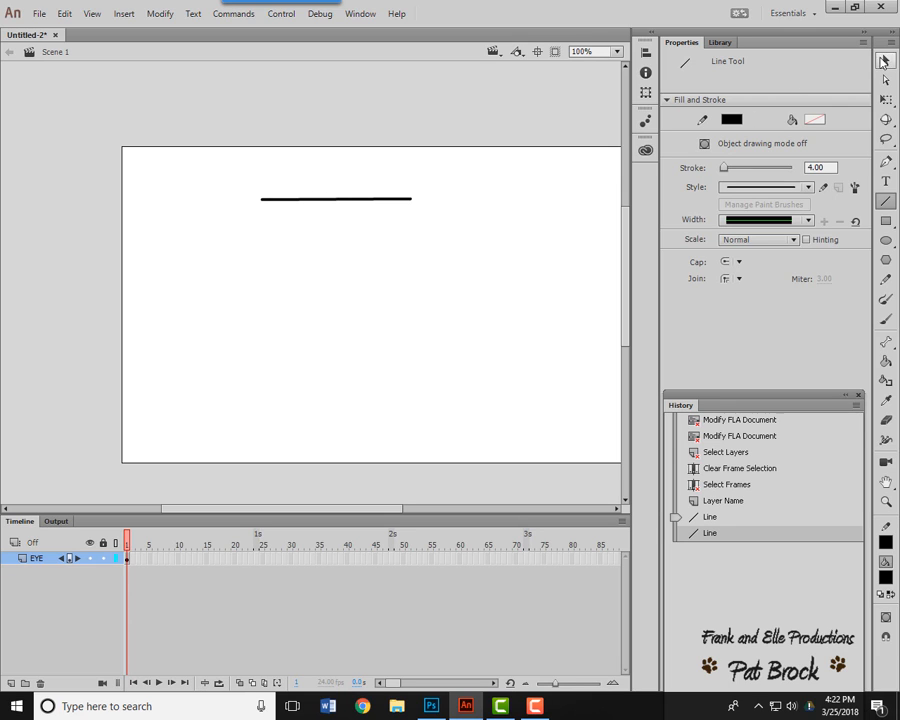
Select the horizontal line near the stage's upper edge and place a parallel duplicate below it at a Y position of about 152 px.
left_click(885, 61)
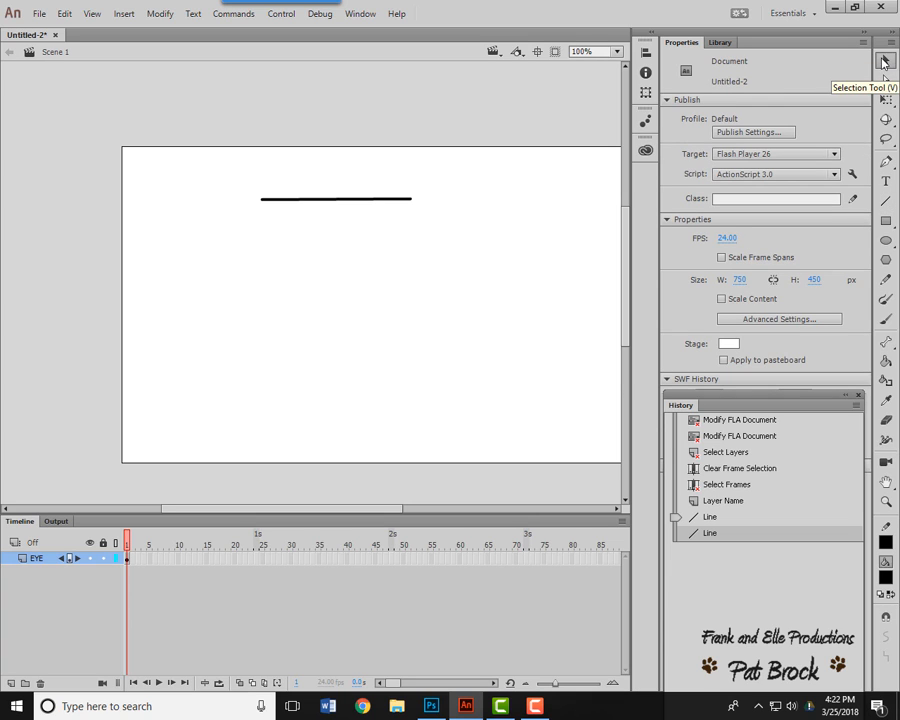
mouse_move(245, 180)
left_mouse_down()
mouse_move(251, 199)
mouse_move(329, 233)
mouse_move(423, 230)
left_mouse_up()
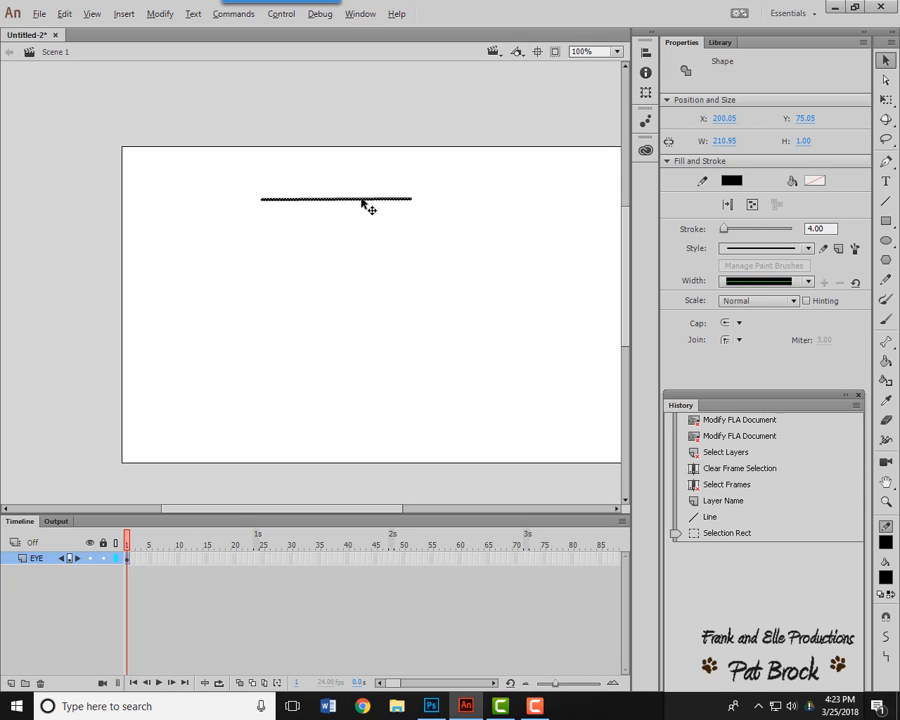
left_click_drag(362, 200, 362, 243)
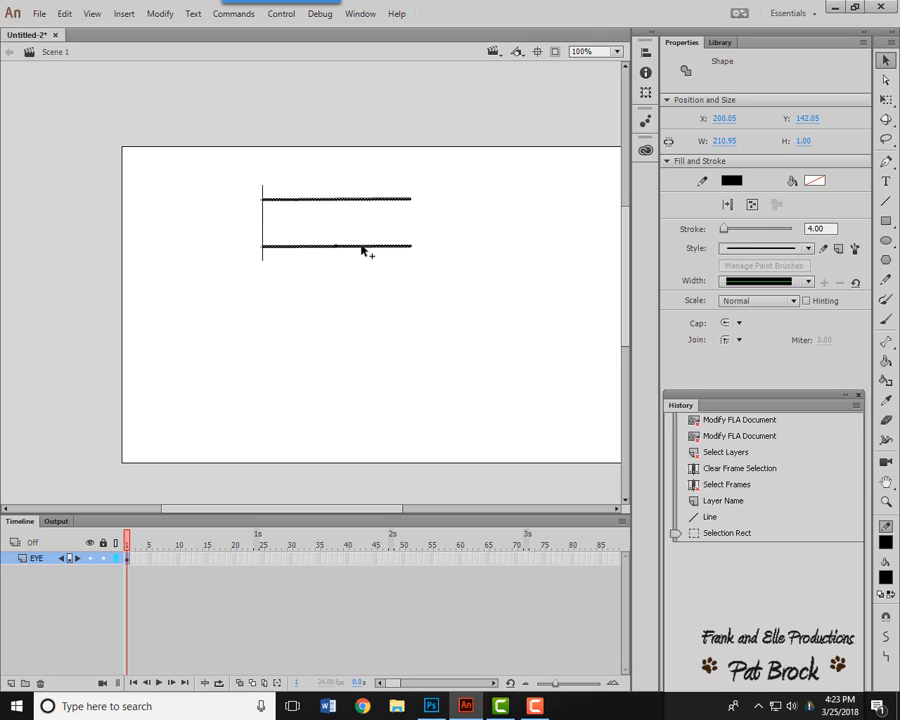
key("ctrl+d")
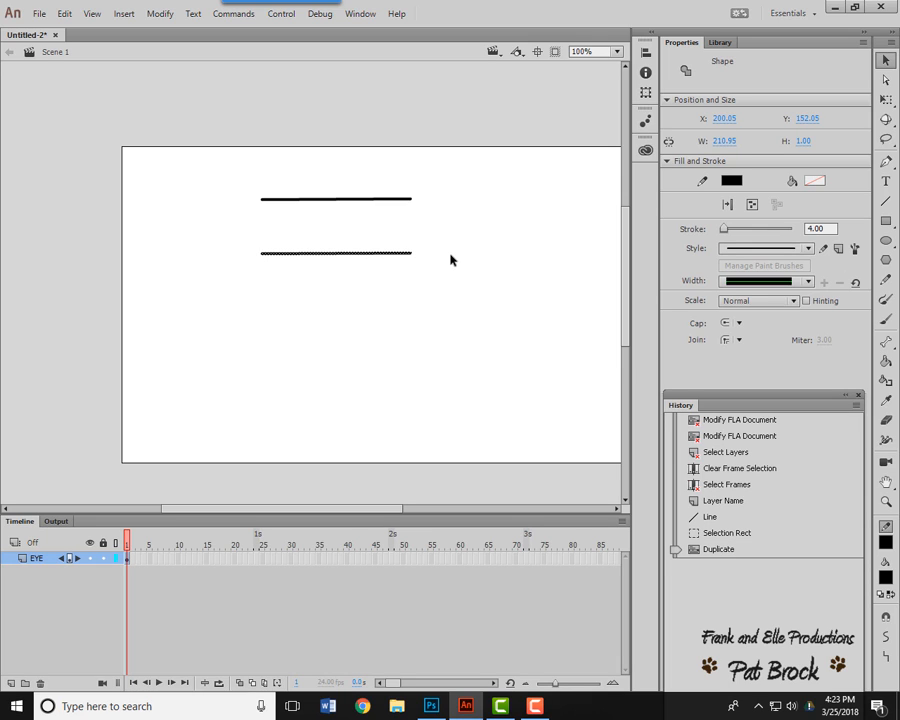
left_click(460, 267)
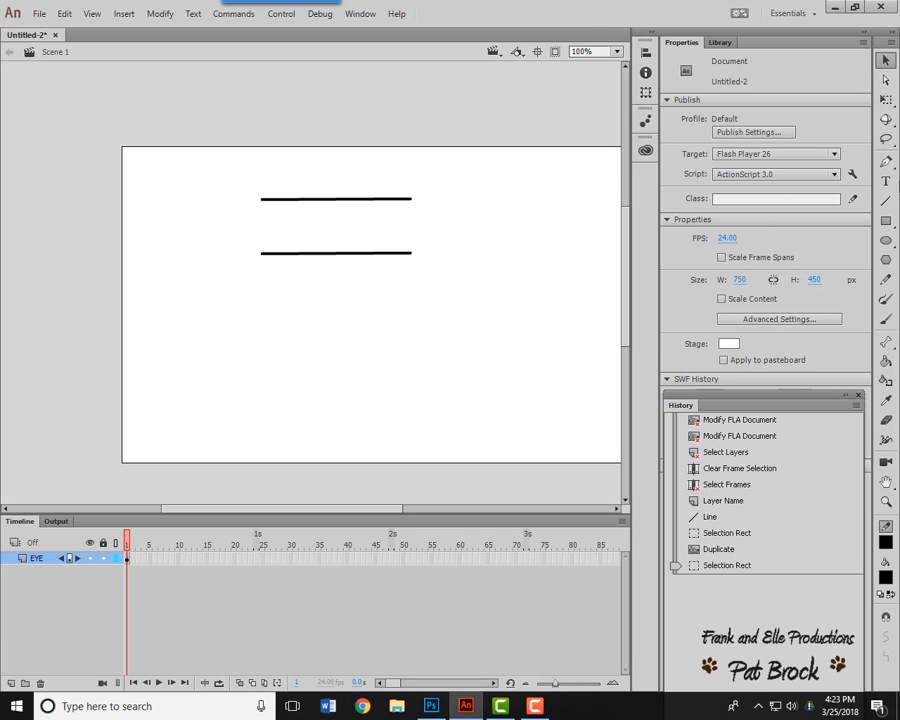
Go through the Line tool's cap and join options and draw a third horizontal line with stroke 4 in the stage's lower part.
left_click(885, 200)
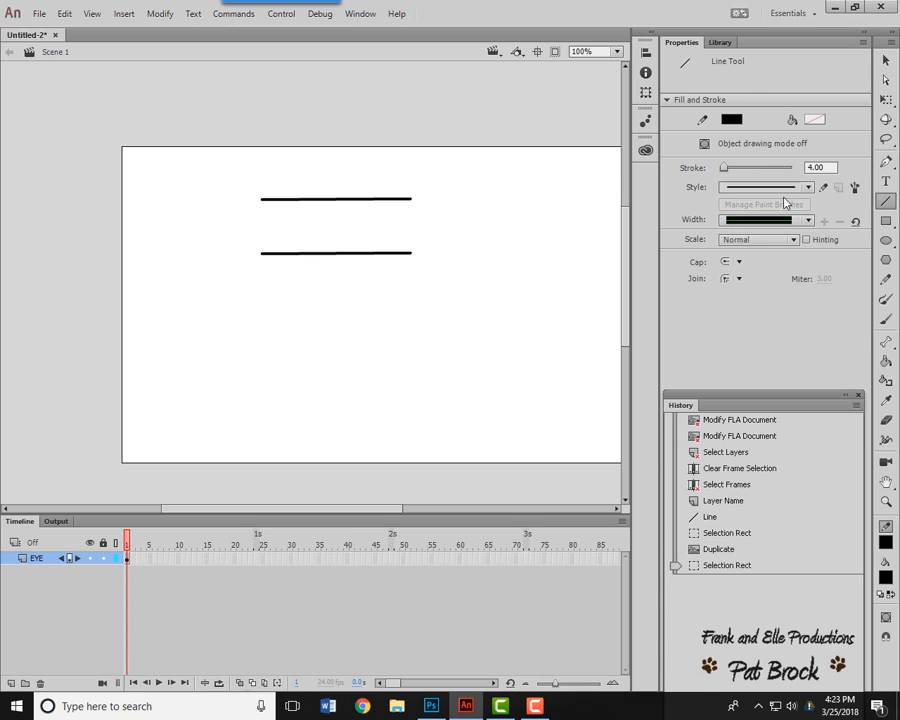
left_click_drag(672, 397, 602, 598)
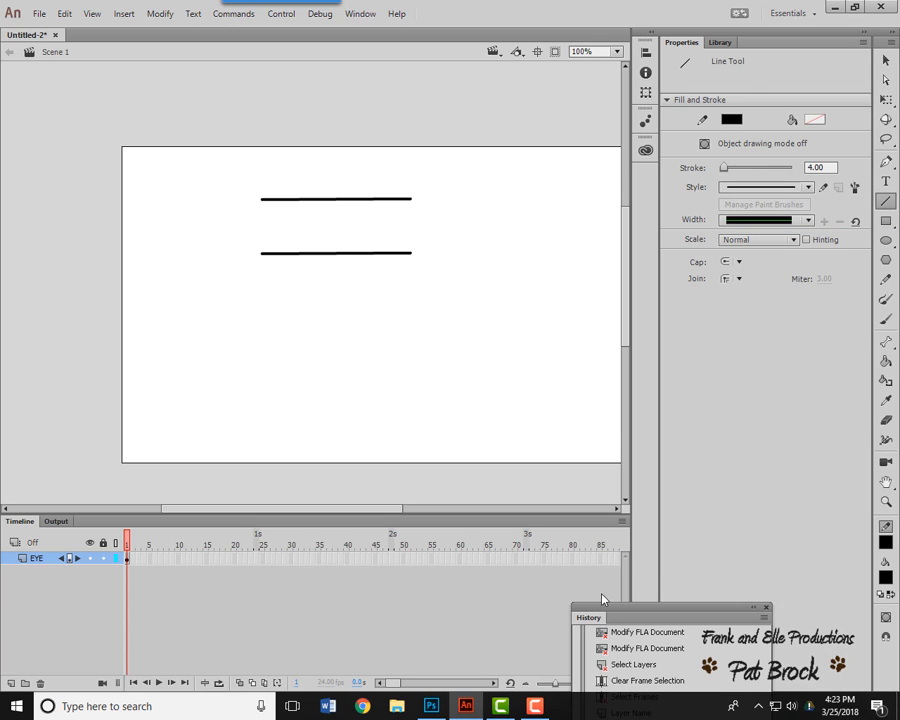
left_click(733, 262)
left_click(745, 292)
left_click(741, 280)
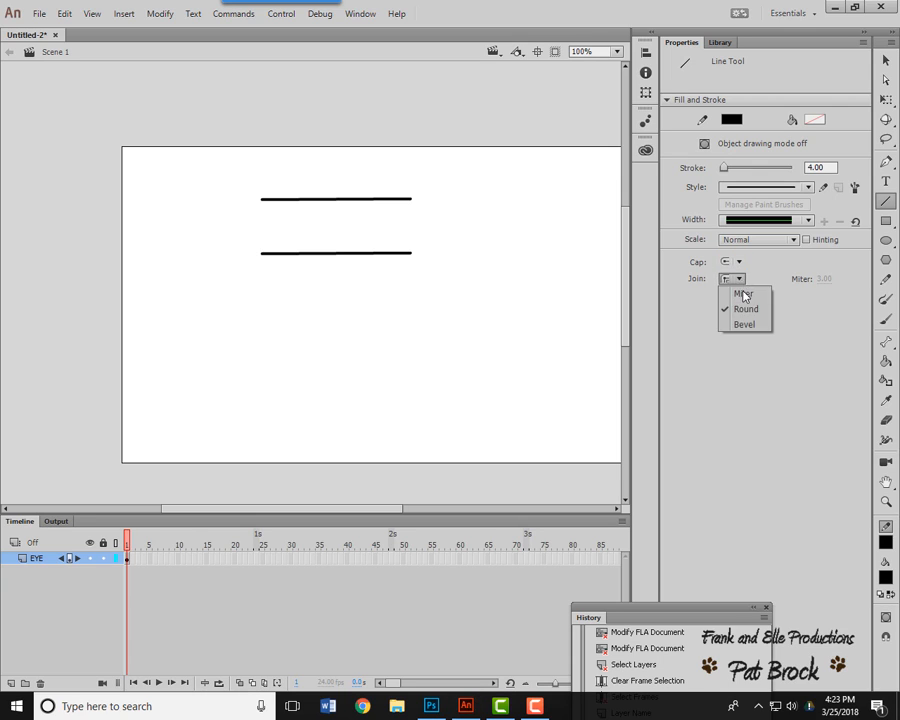
left_click(743, 294)
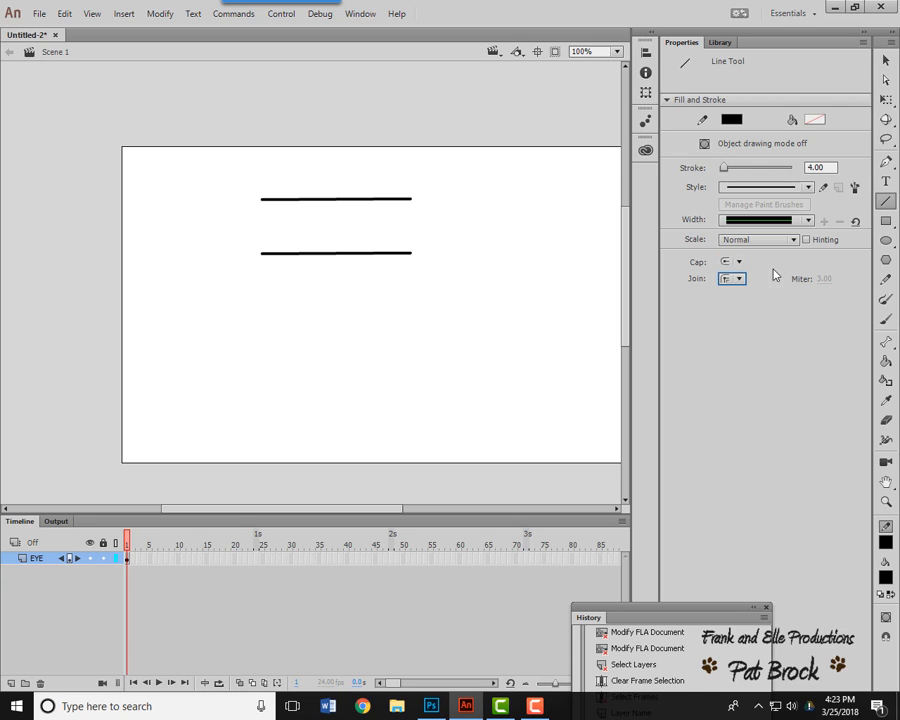
left_click_drag(382, 346, 552, 346)
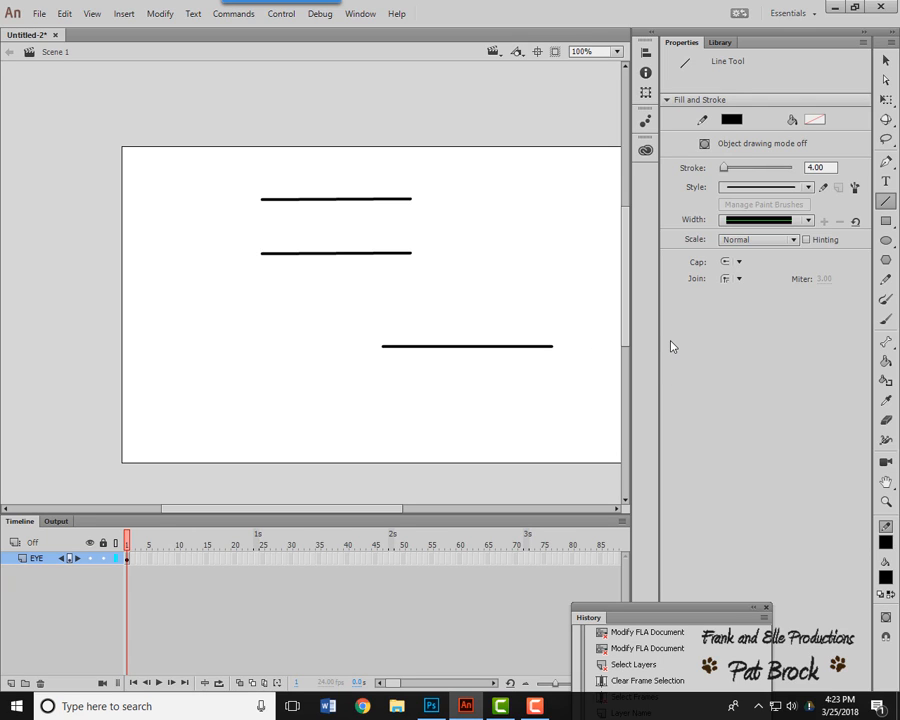
key("ctrl+equal")
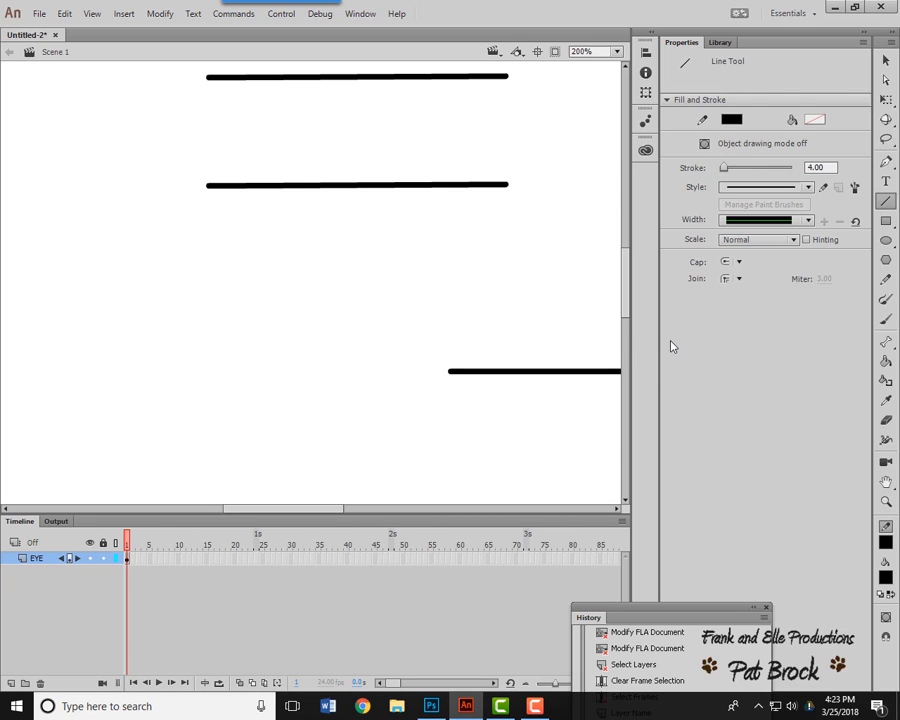
key("ctrl+minus")
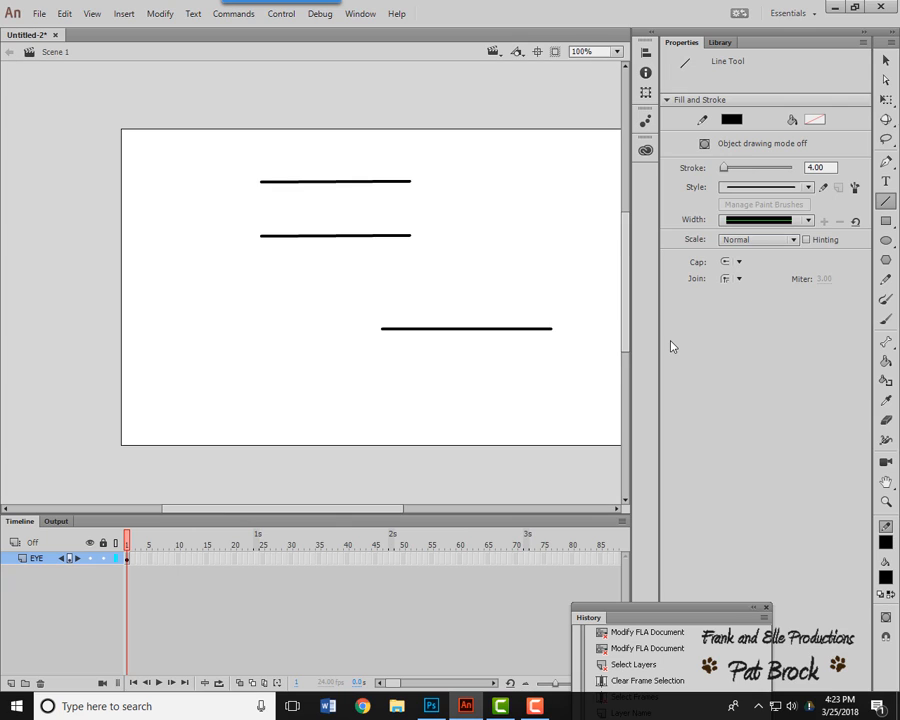
Set the stroke to 8 and draw a thicker horizontal line below the third line.
left_click(818, 167)
type("8")
key("Return")
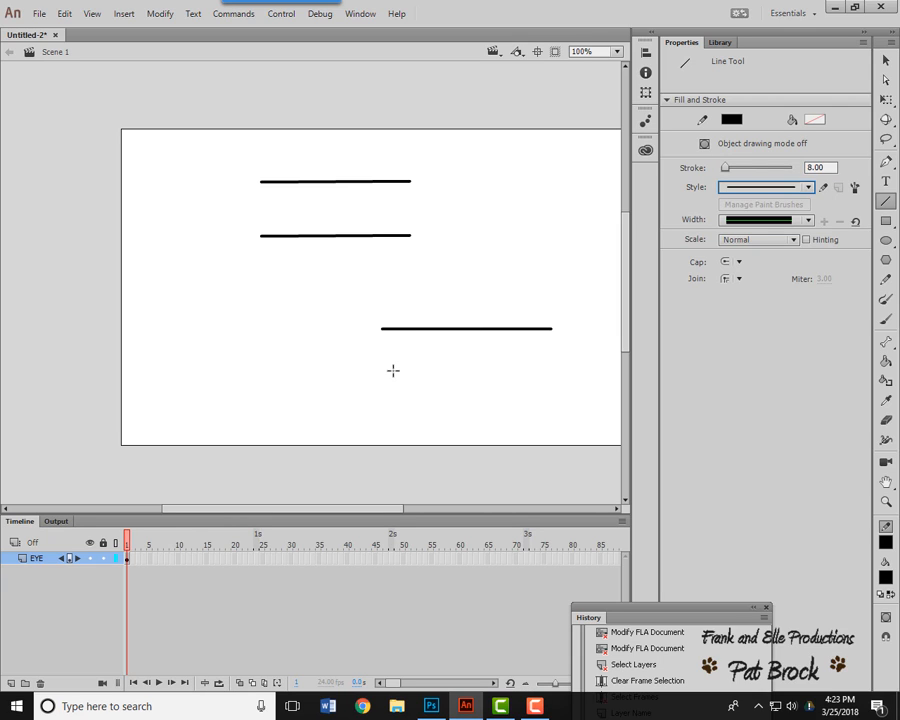
left_click_drag(389, 368, 565, 368)
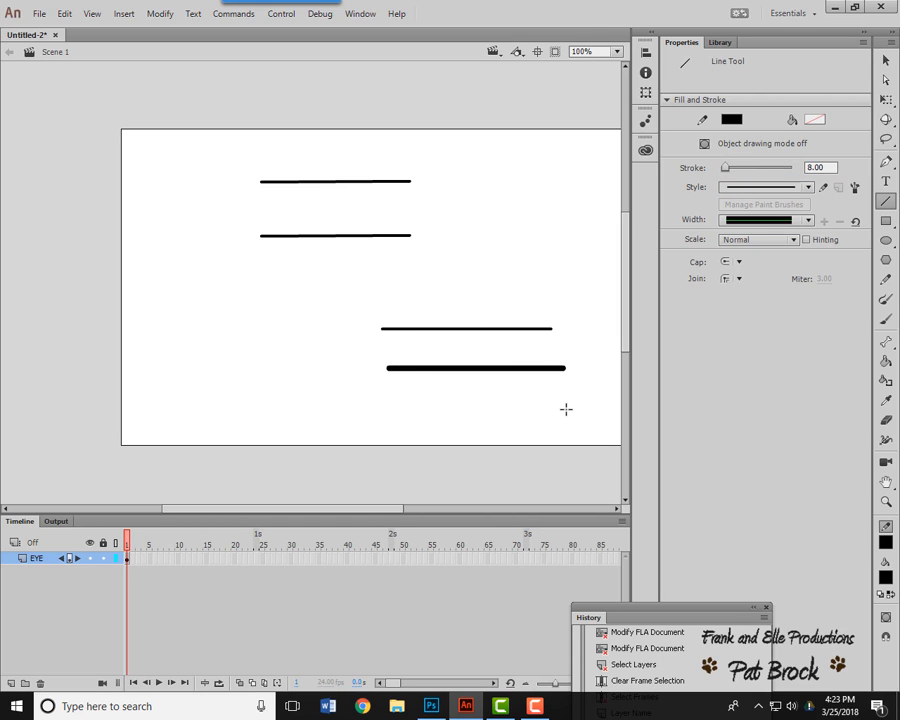
Set a flat cap and a Miter join, and draw another horizontal line with stroke 8 beneath the thick line.
left_click(739, 262)
left_click(738, 275)
left_click(737, 279)
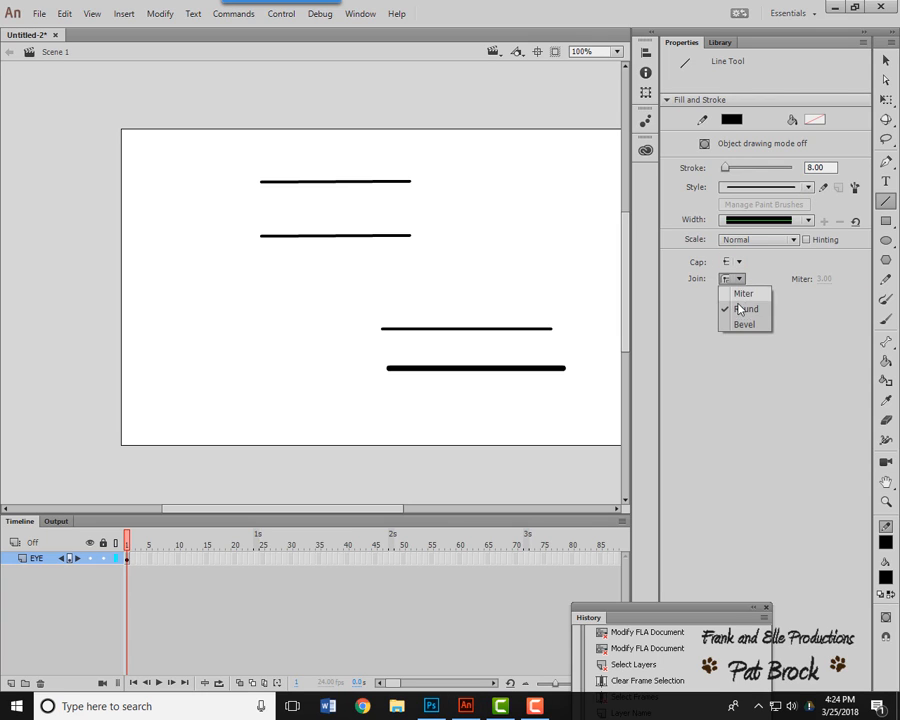
left_click(743, 294)
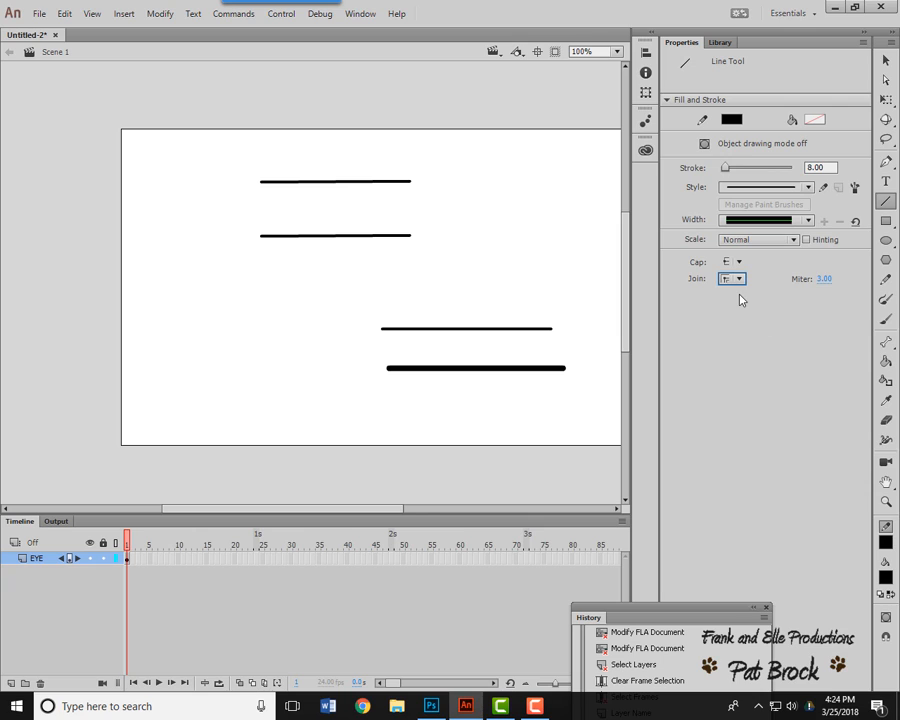
left_click_drag(377, 403, 592, 402)
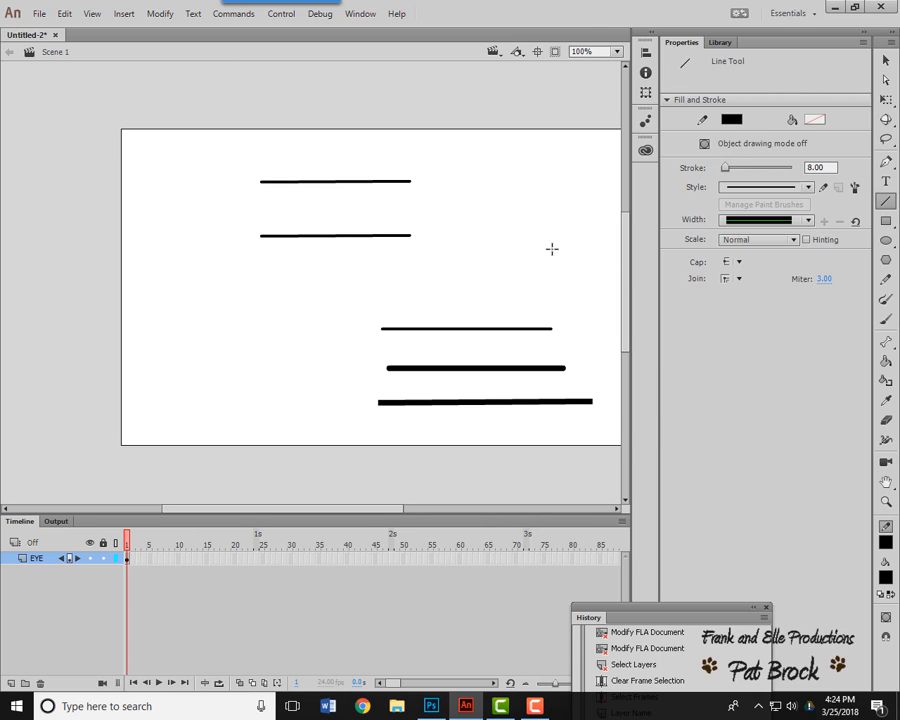
Bend the upper of the two parallel lines upward into an arc and the lower one downward.
left_click(884, 62)
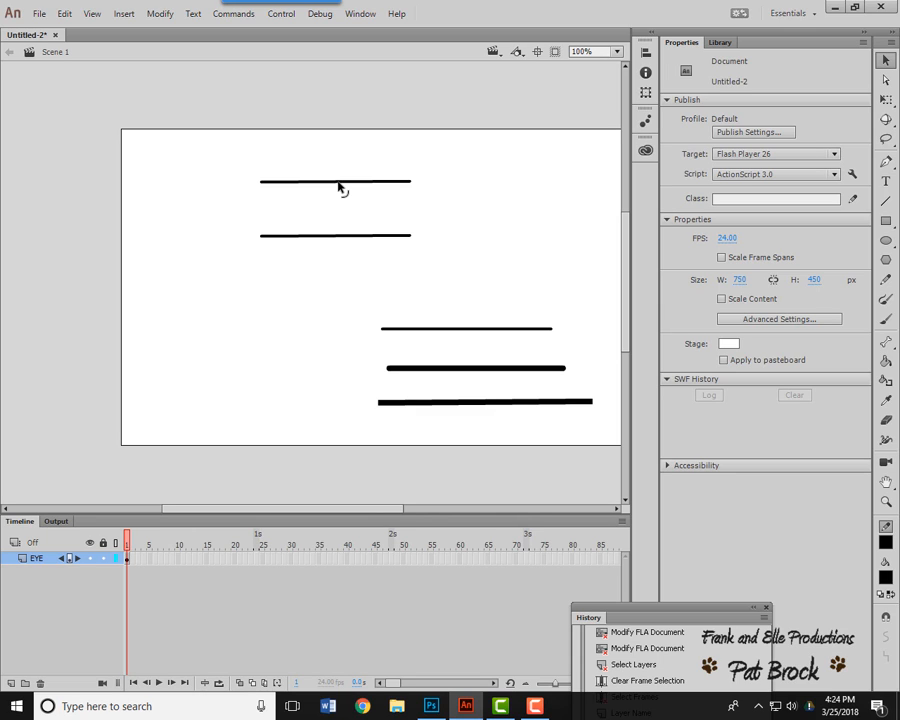
left_click_drag(338, 182, 338, 168)
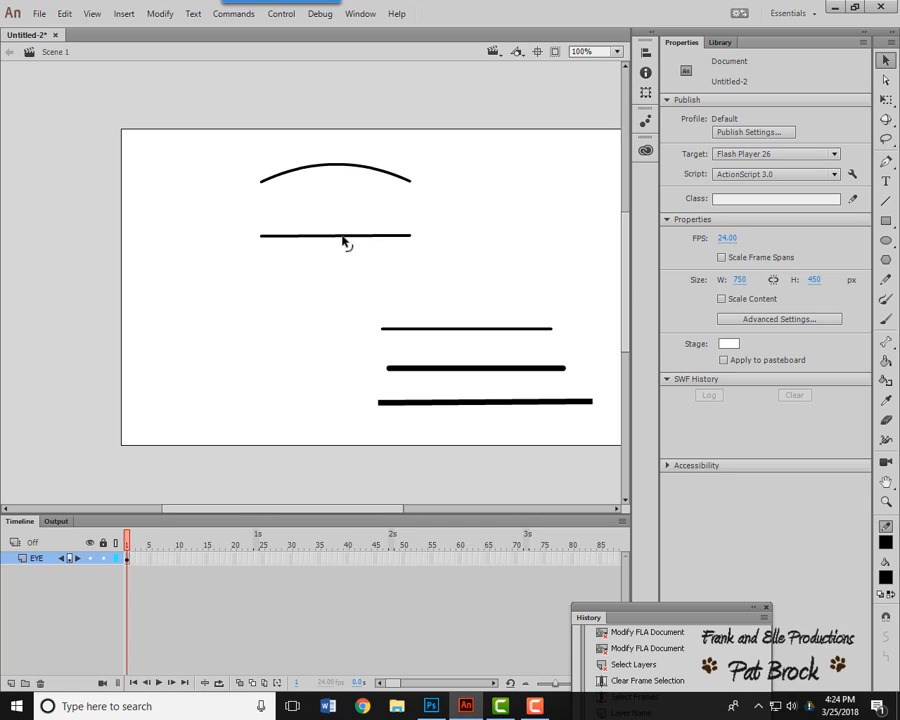
left_click_drag(342, 240, 347, 265)
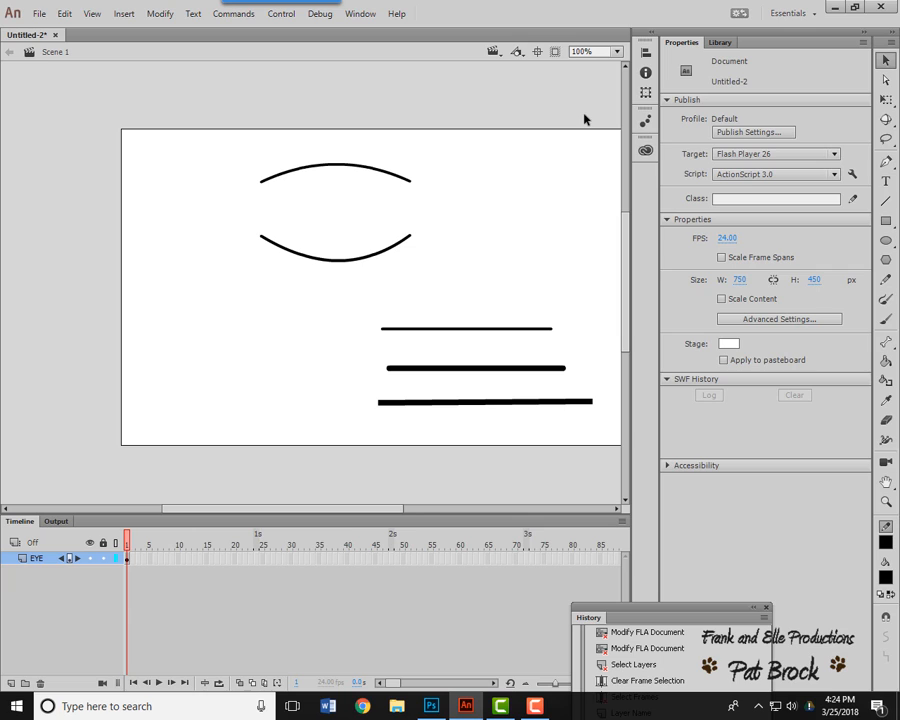
Move the lower curve straight up toward the upper curve, to a Y position of about 100 px.
left_click(390, 250)
key("Up")
key("Up")
key("Up")
key("Up")
key("Up")
key("Up")
key("Up")
key("Up")
key("Up")
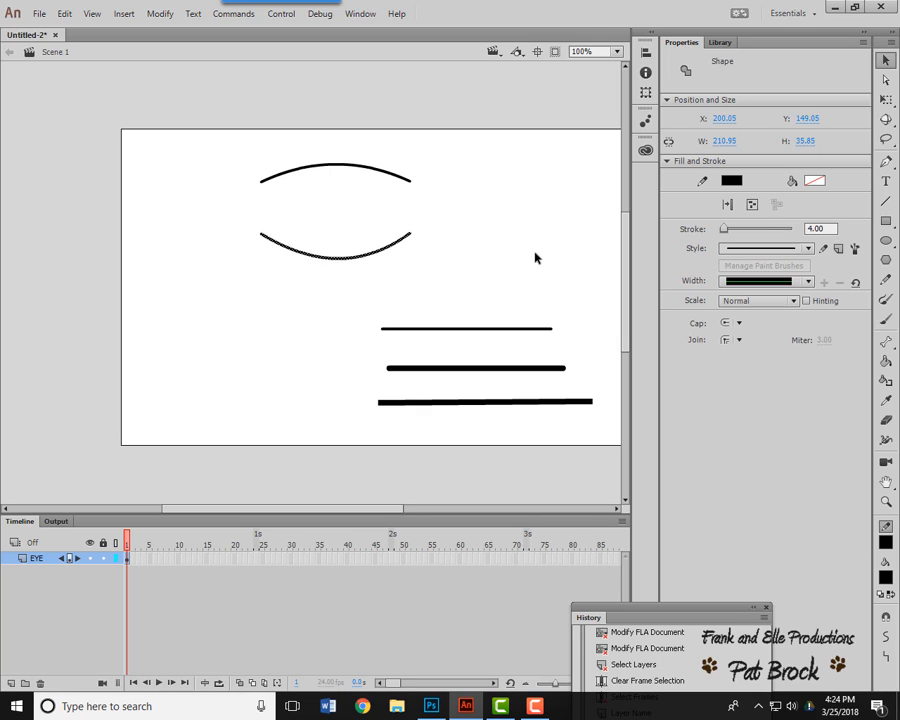
key("Up")
key("Up")
key("Up")
key("Up")
key("Up")
key("Up")
key("Up")
key("Up")
key("Up")
key("Up")
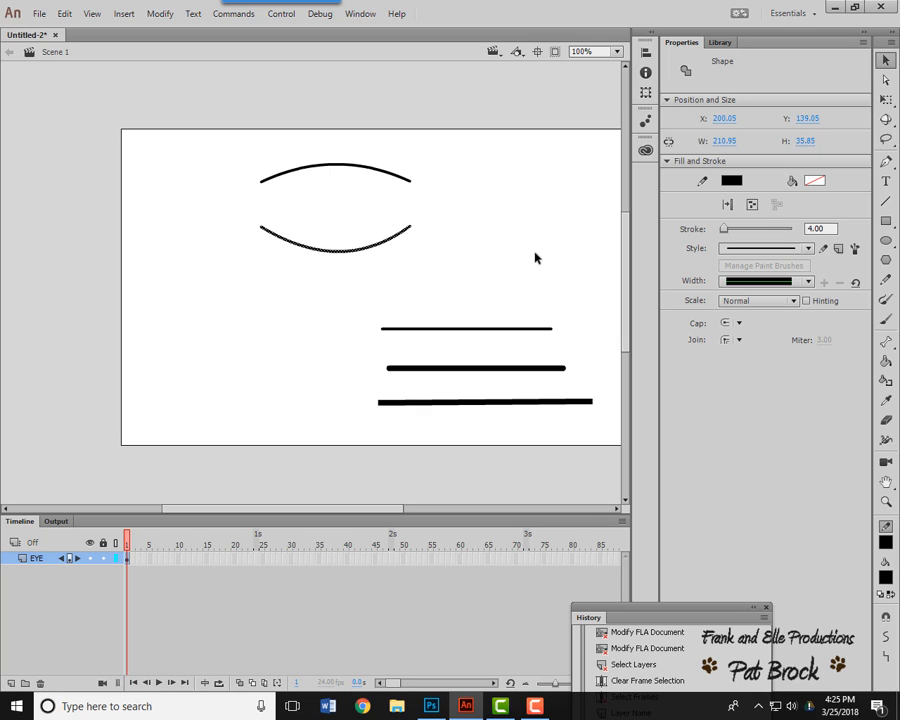
key("Up")
key("Up")
key("Up")
key("Up")
key("Up")
key("Up")
key("Up")
key("Up")
key("Up")
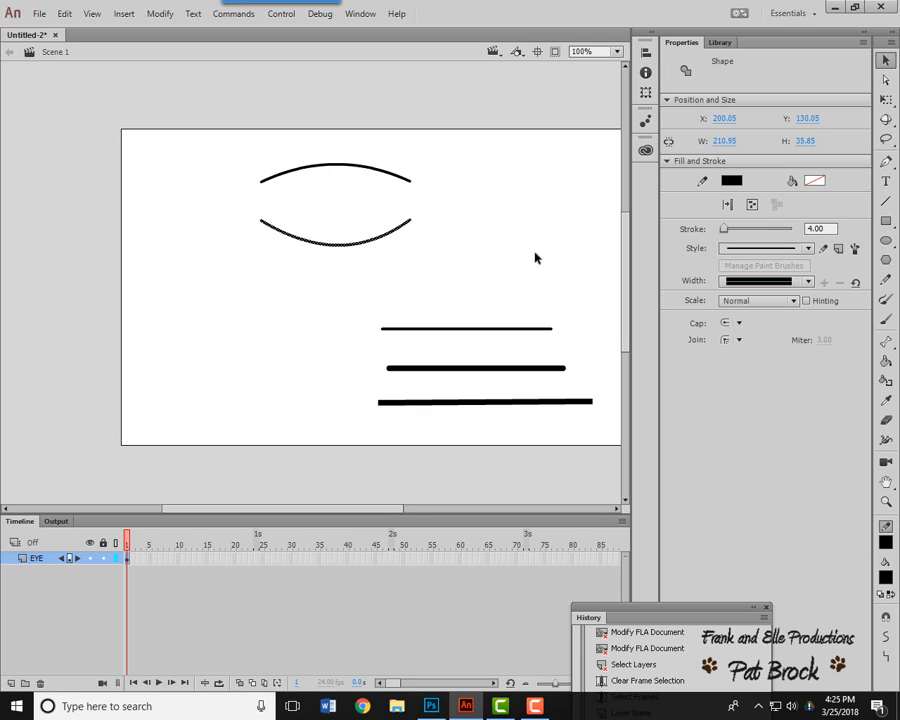
key("Up")
key("Up")
key("Up")
key("Up")
key("Up")
key("Up")
key("Up")
key("Up")
key("Up")
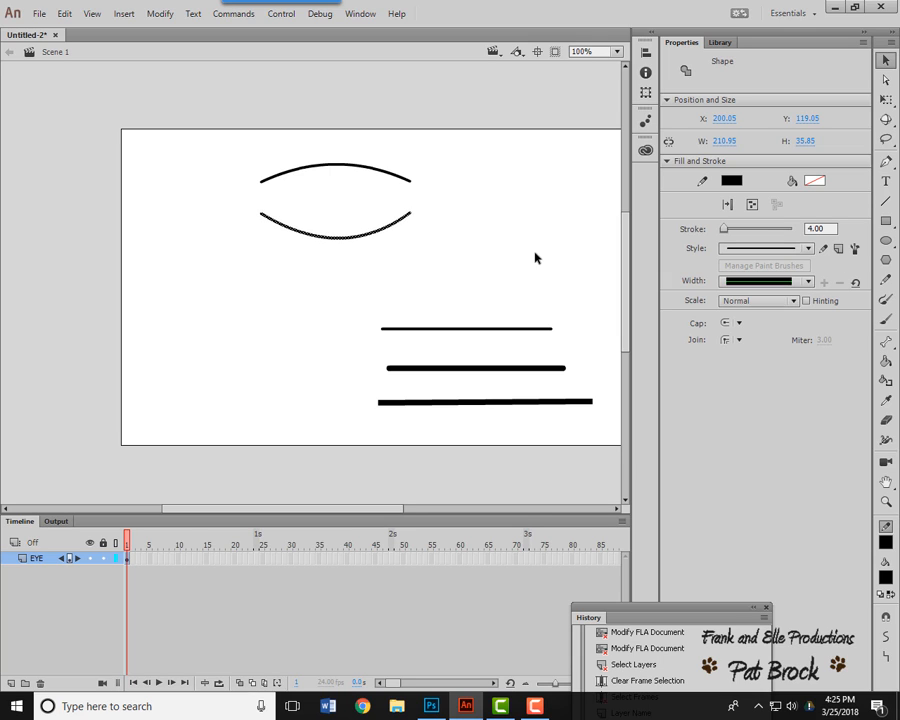
key("Up")
key("Up")
key("Up")
key("Up")
key("Up")
key("Up")
key("Up")
key("Up")
key("Up")
key("Up")
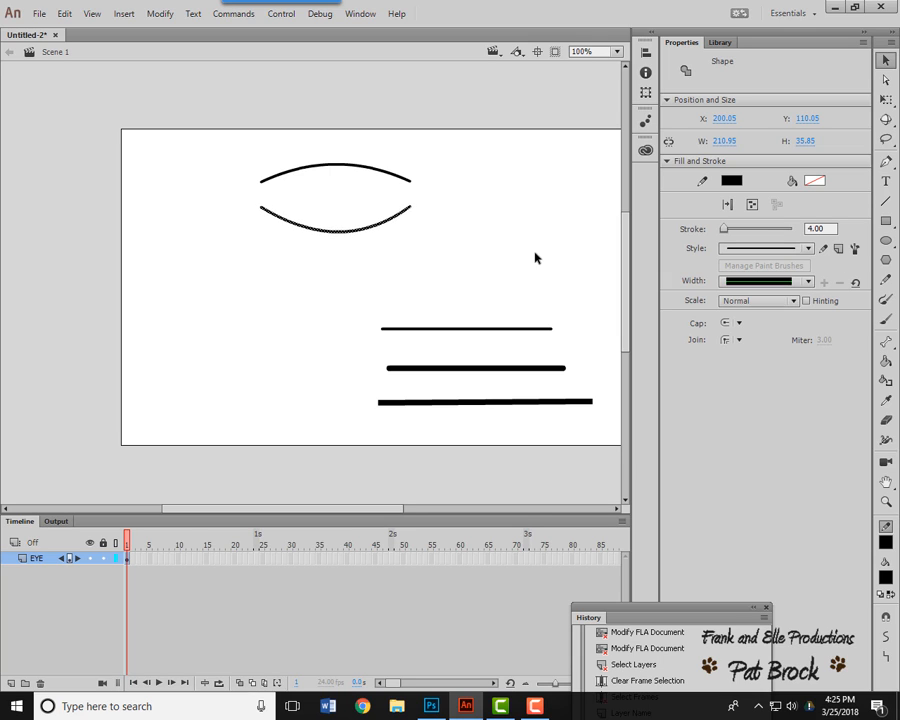
key("Up")
key("Up")
key("Up")
key("Up")
key("Up")
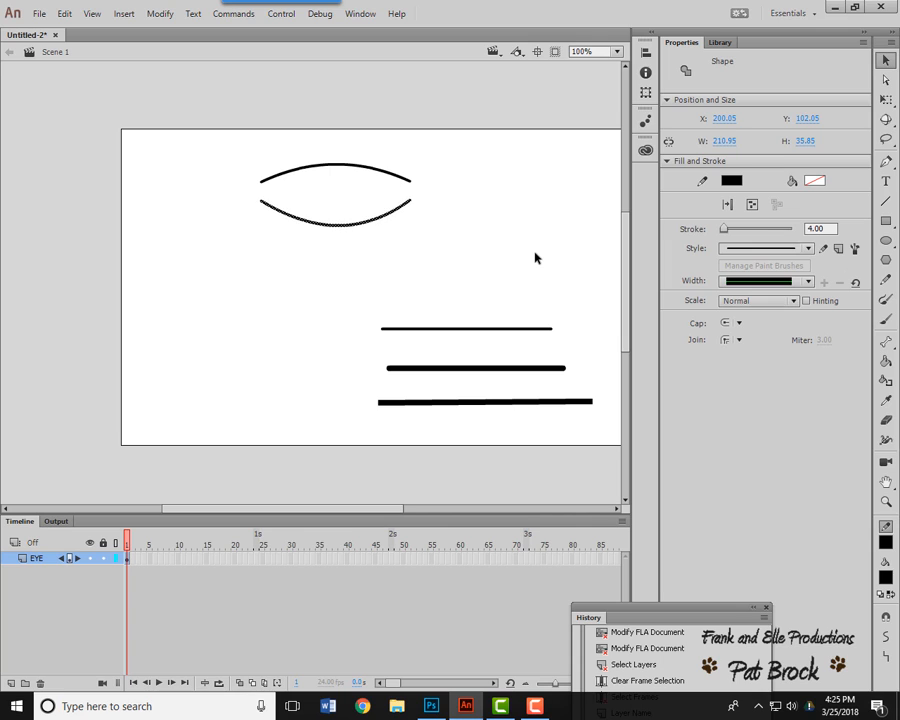
left_click(432, 207)
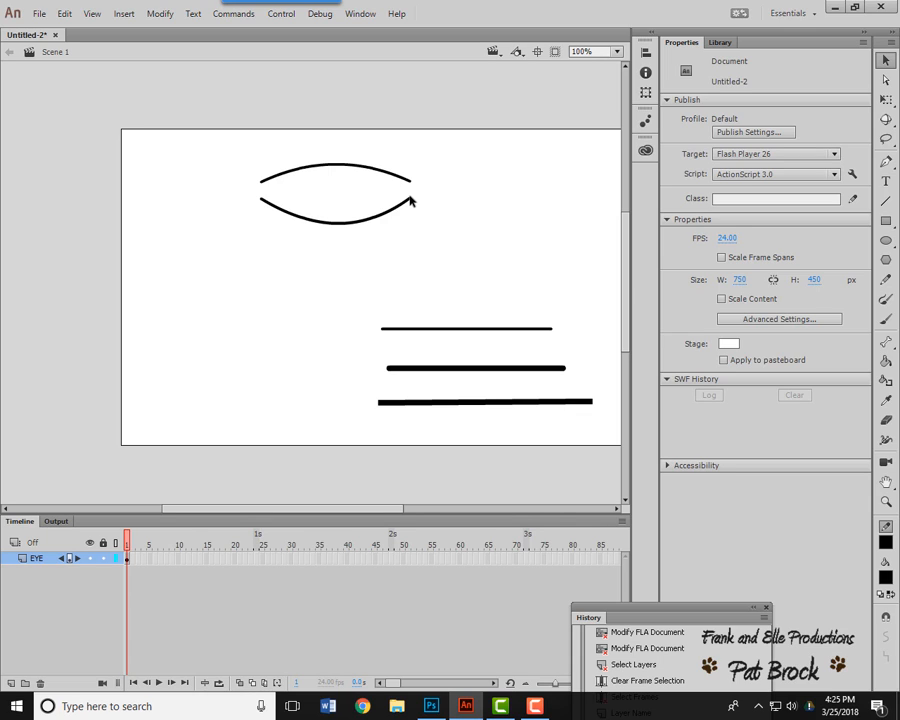
Join the ends of both curves into a closed eye outline and bow its lower and upper edges further outward.
left_click_drag(410, 202, 410, 188)
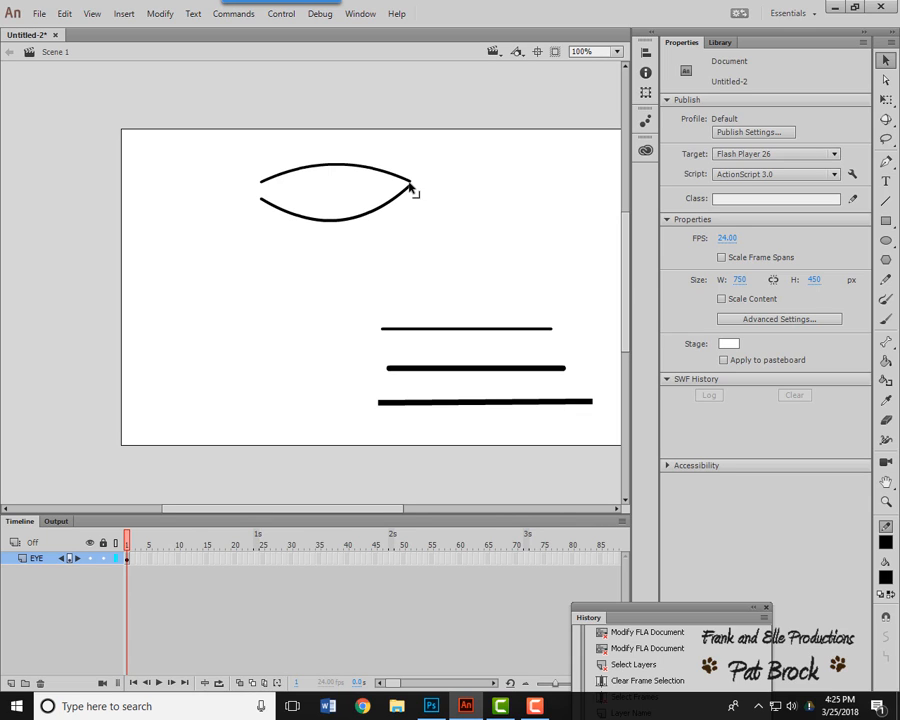
left_click(410, 185)
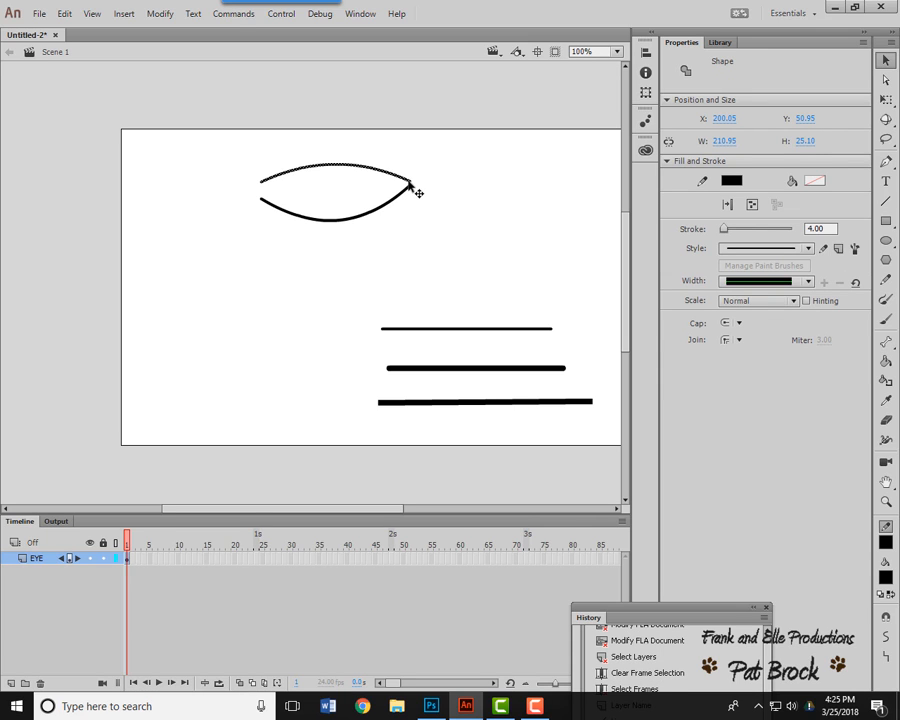
left_click(417, 180)
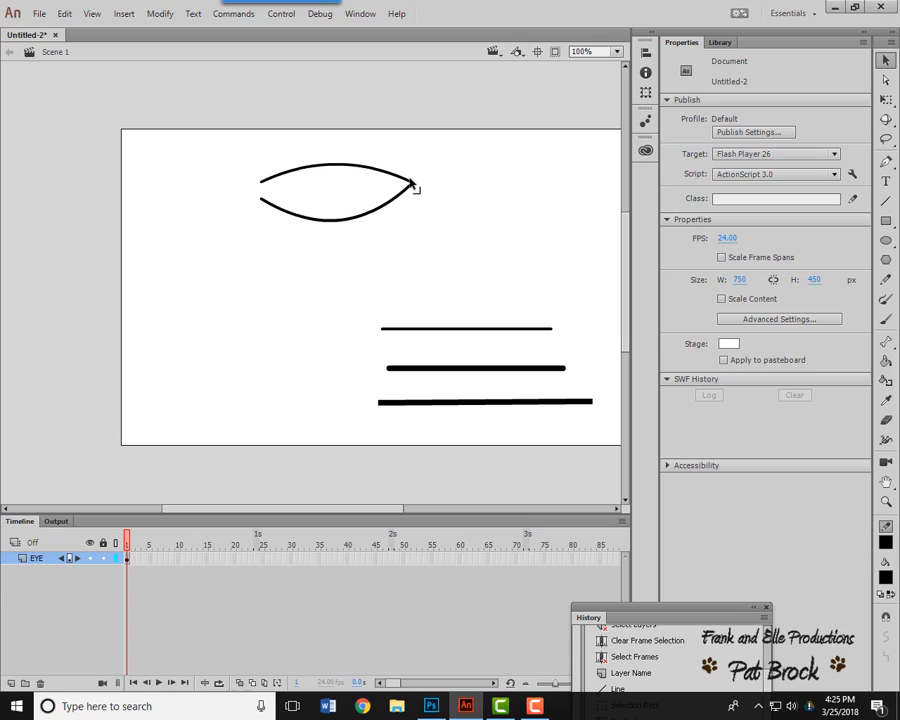
left_click_drag(409, 181, 410, 184)
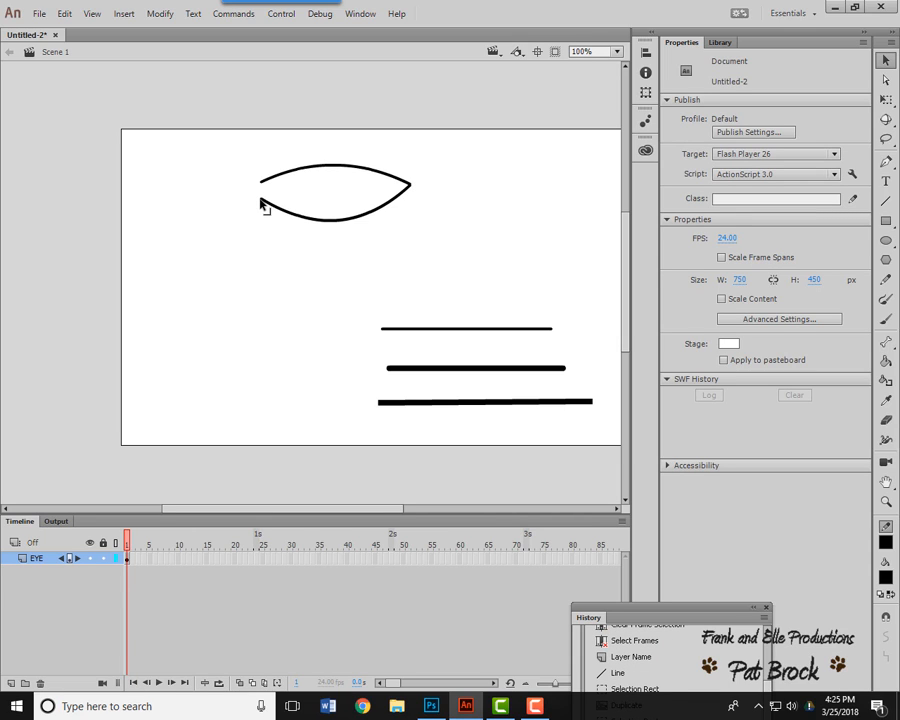
left_click_drag(260, 204, 262, 187)
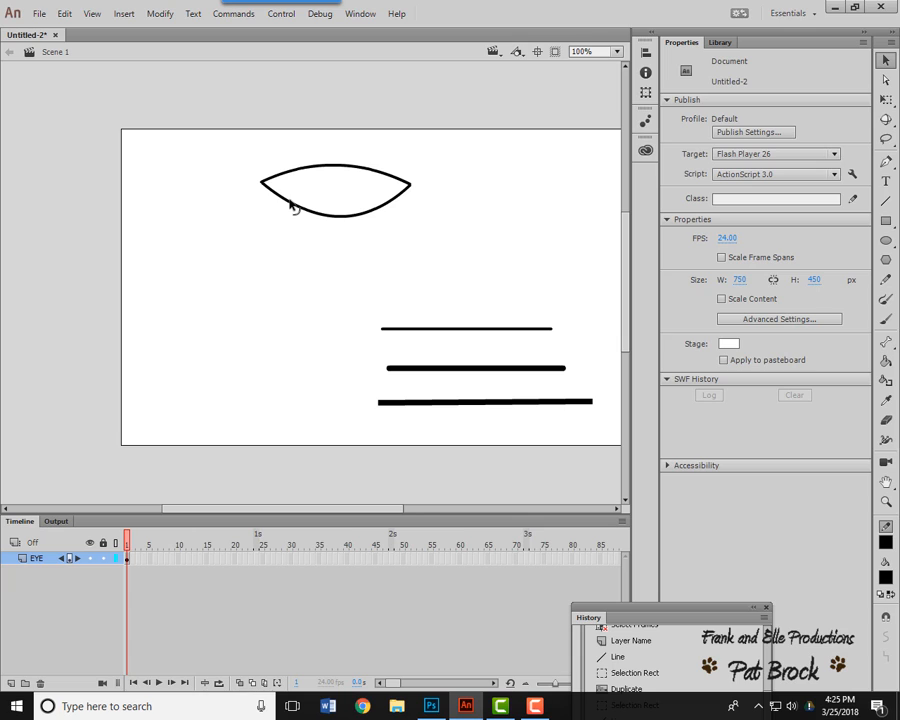
left_click_drag(292, 206, 274, 200)
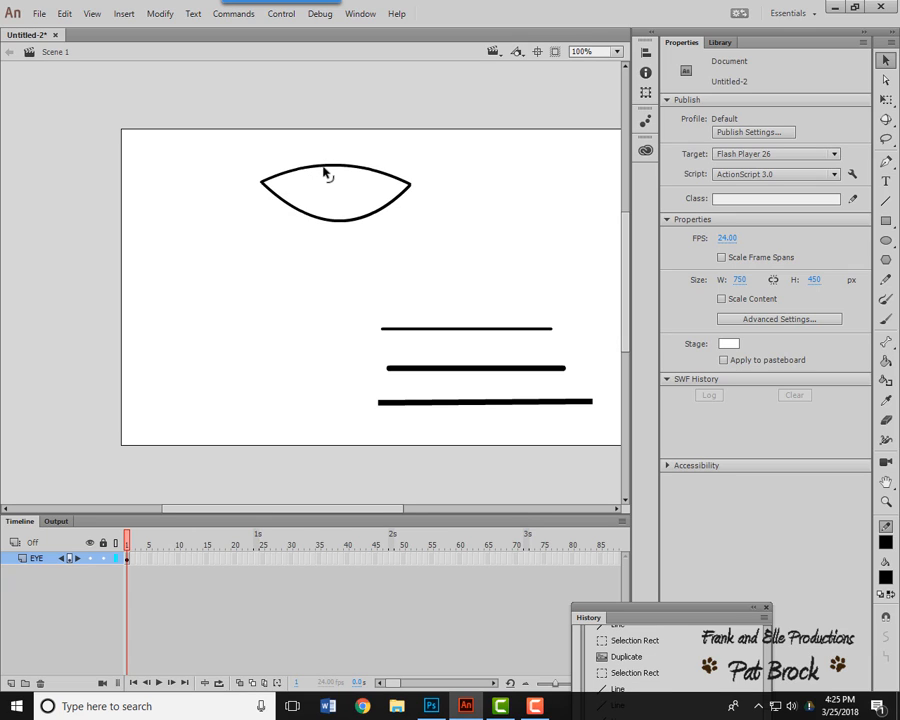
left_click_drag(326, 171, 297, 166)
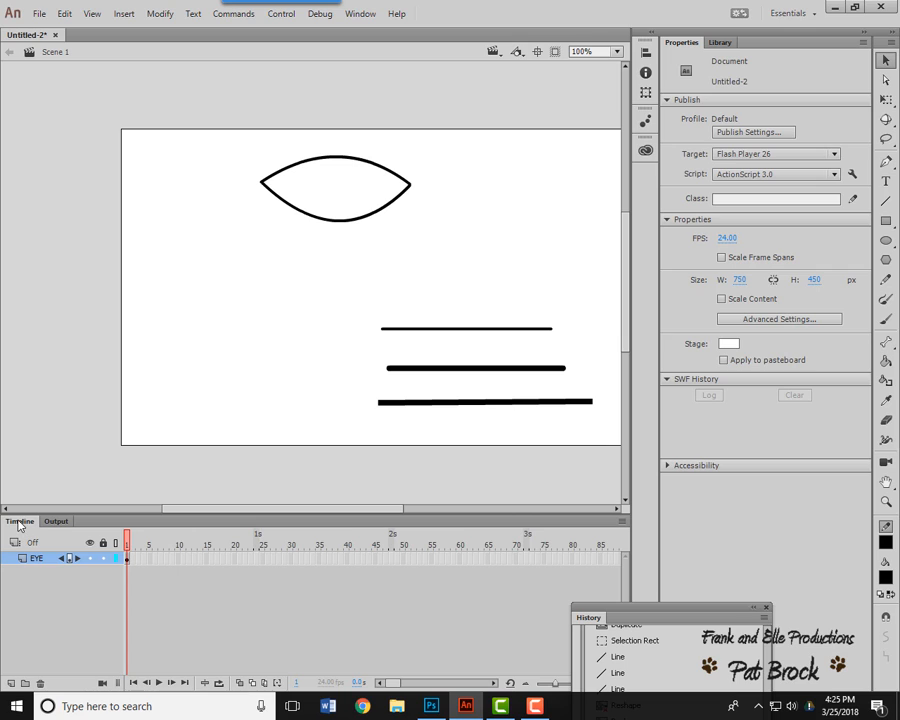
Add a new layer above the EYE layer.
left_click(9, 684)
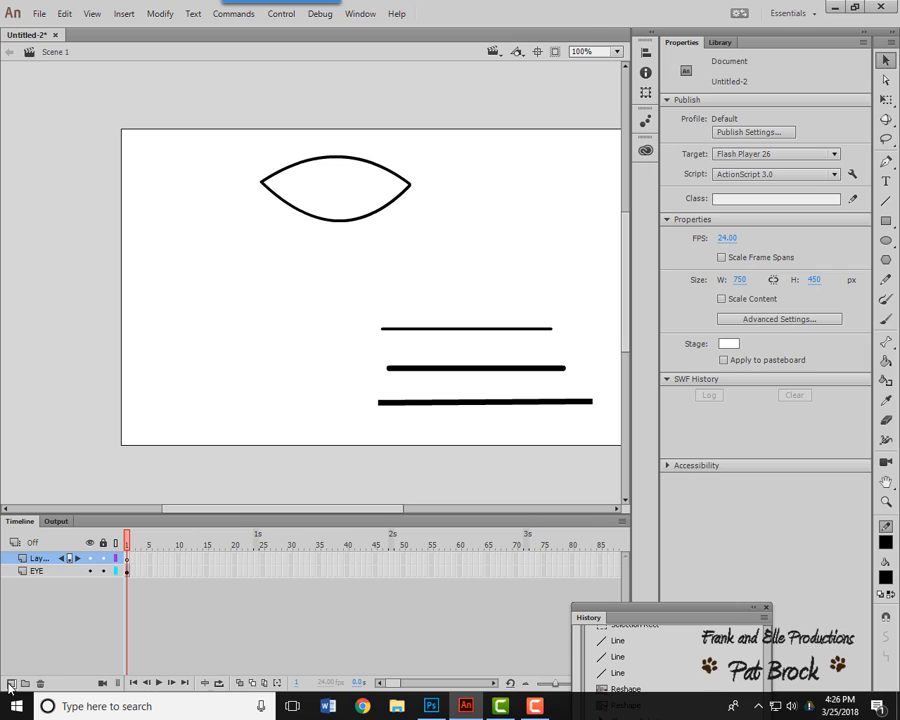
Rename the newly added layer as PUPIL and lock the EYE layer.
left_click(36, 559)
double_click(36, 559)
type("PUPI")
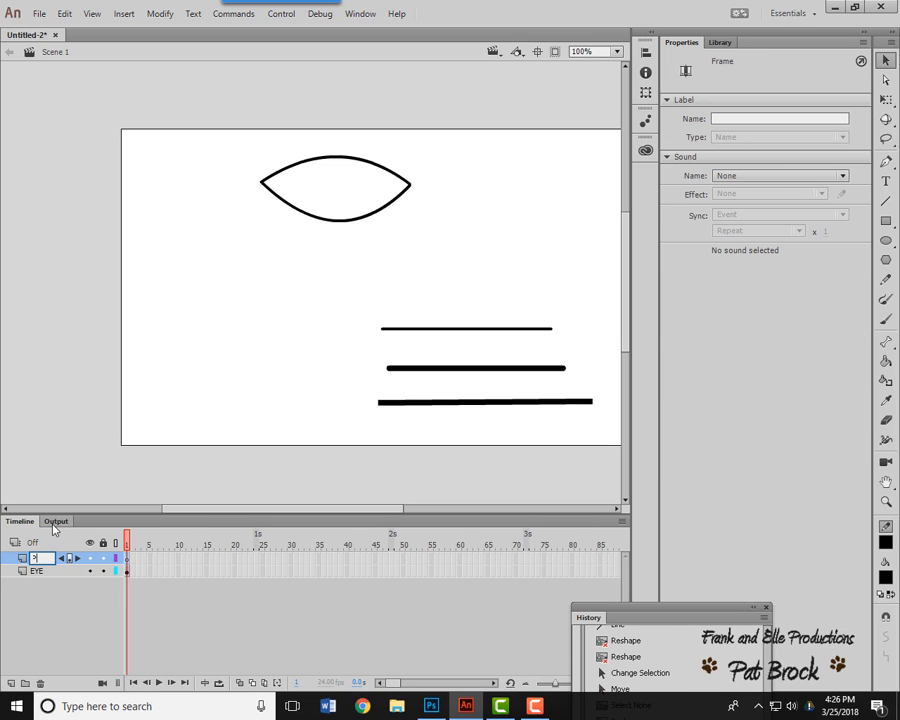
type("L")
key("Return")
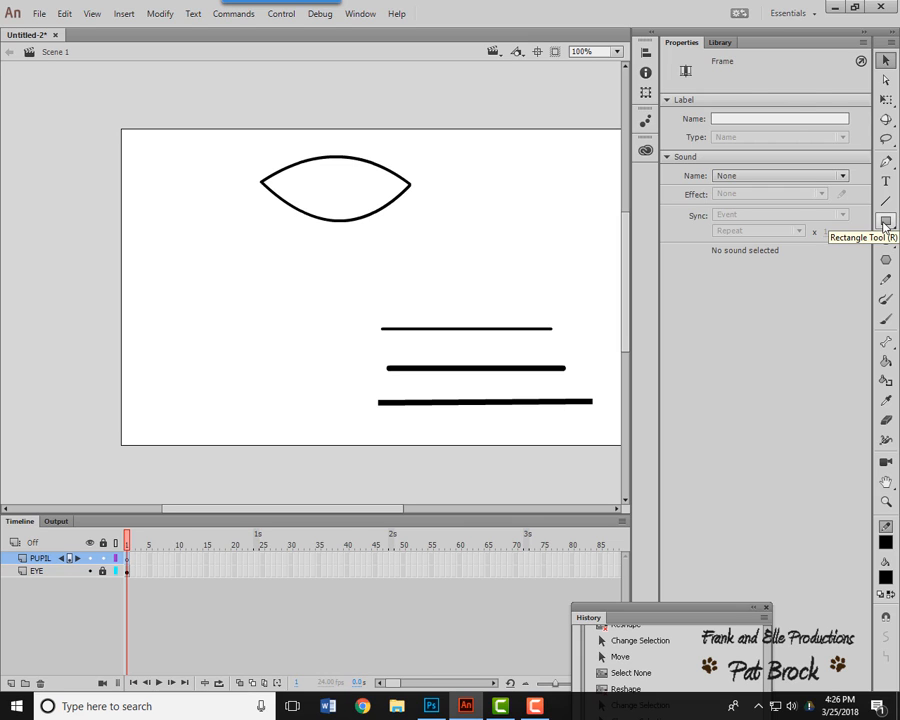
Draw a brown circle without a stroke in the middle of the eye outline on the PUPIL layer, using the Oval tool.
left_click(886, 260)
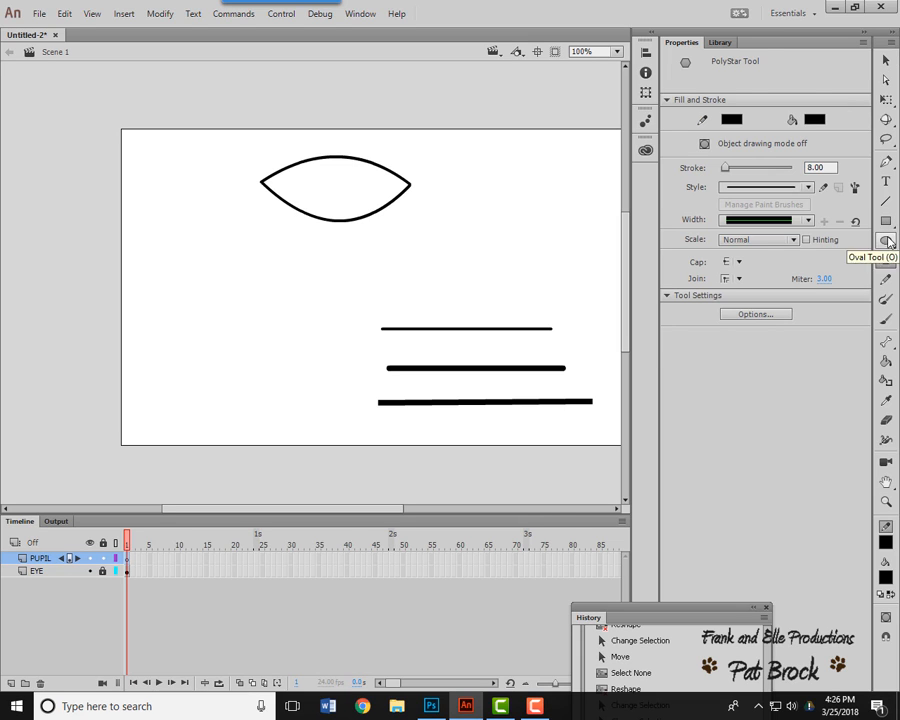
left_click(887, 241)
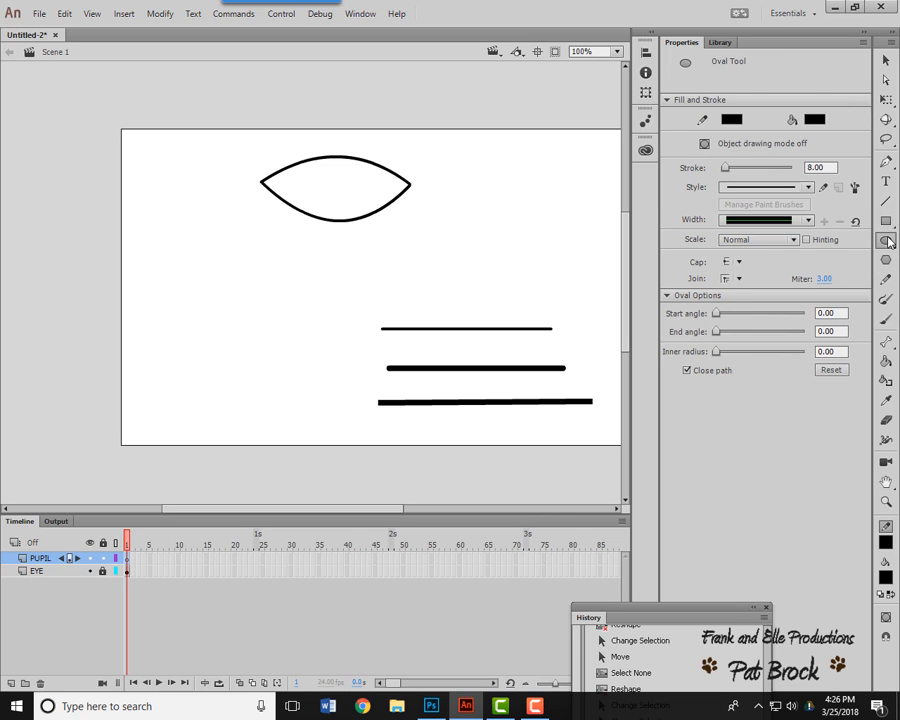
left_click(731, 119)
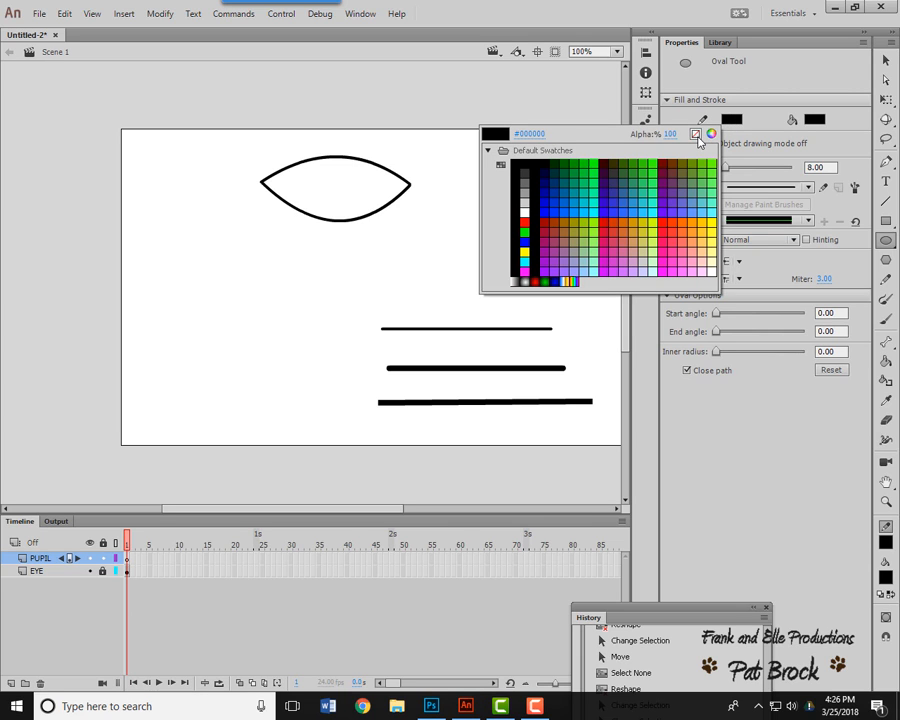
left_click(696, 134)
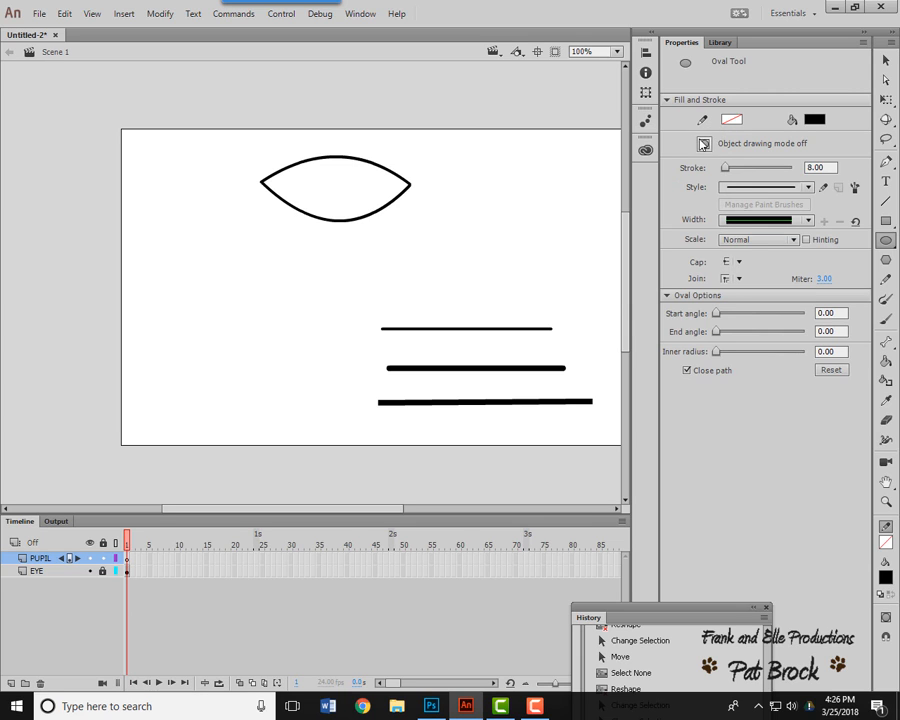
left_click(818, 121)
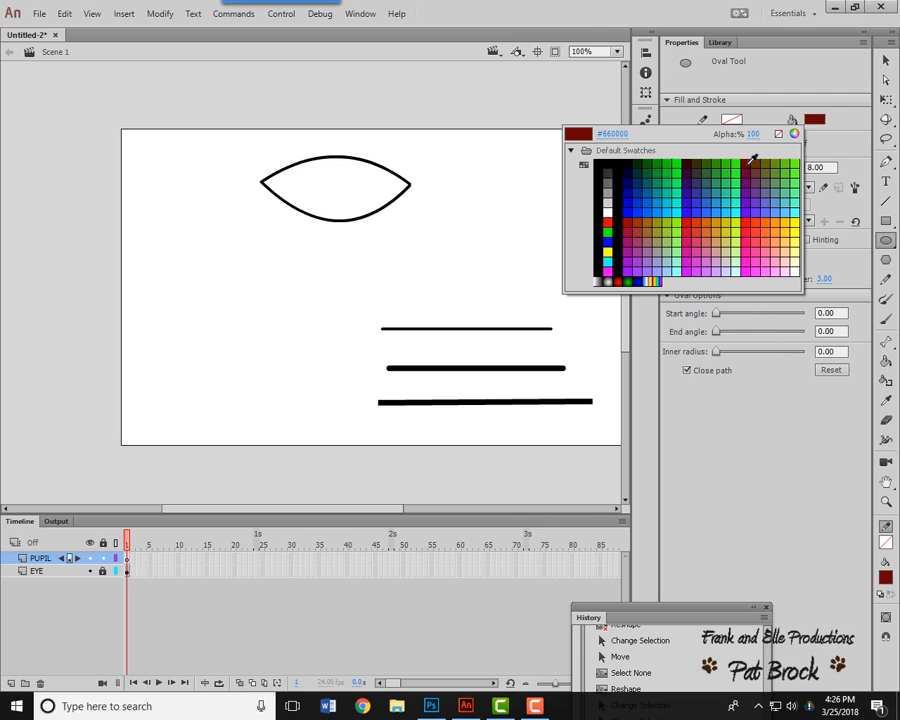
left_click(759, 160)
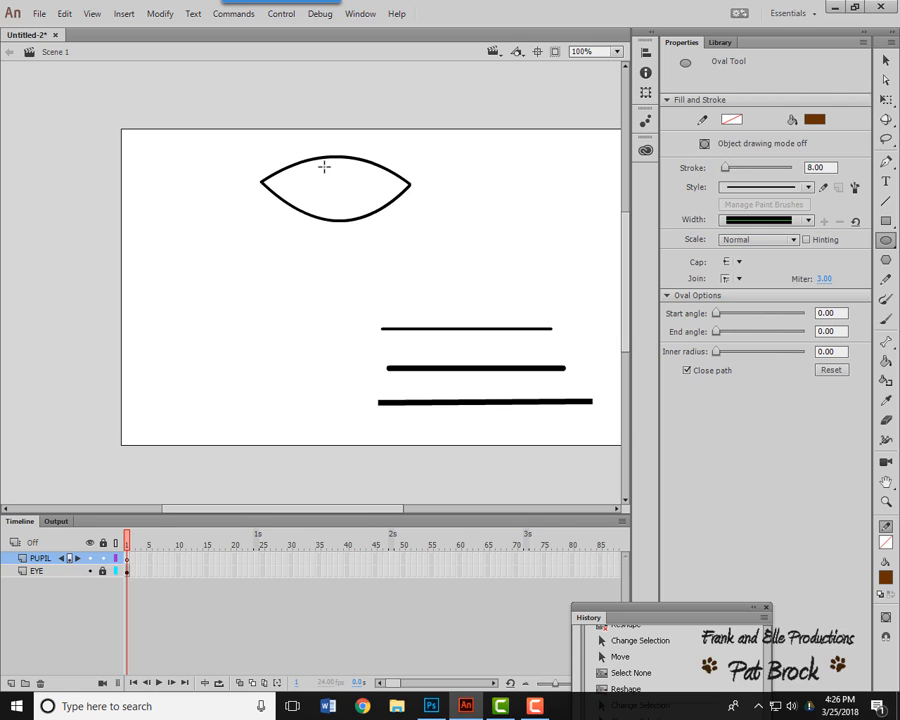
left_click_drag(324, 167, 329, 206)
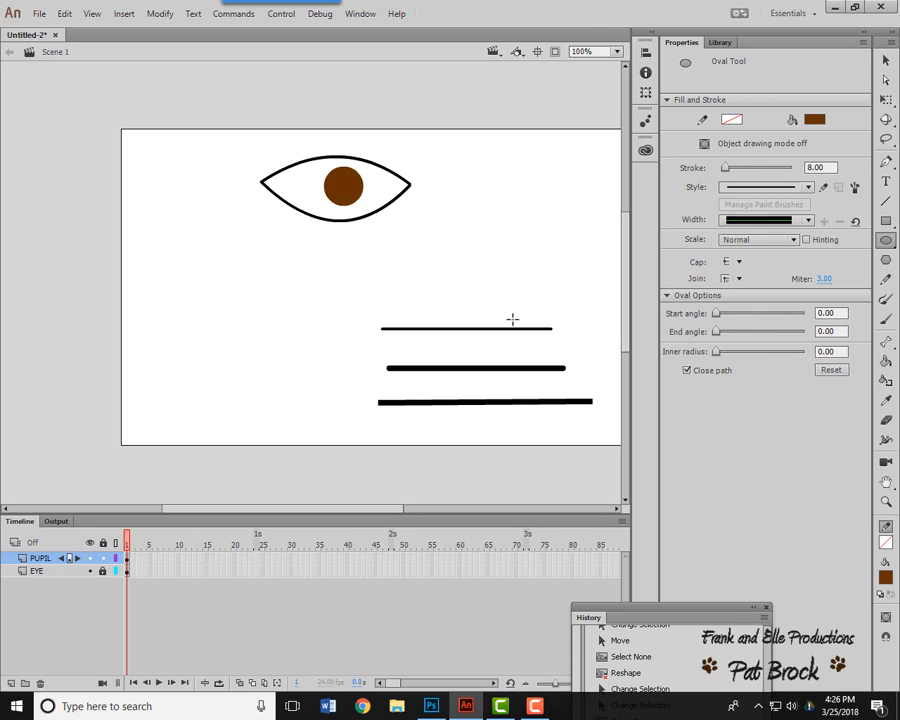
Add a new layer above PUPIL and name it GLEAM.
left_click(11, 683)
left_click(41, 561)
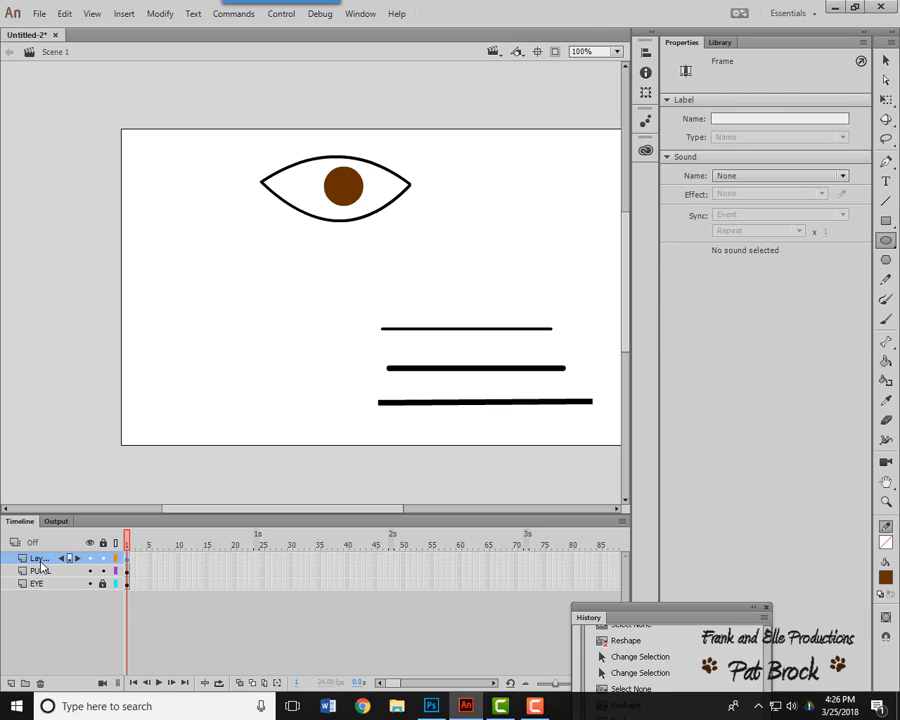
double_click(40, 561)
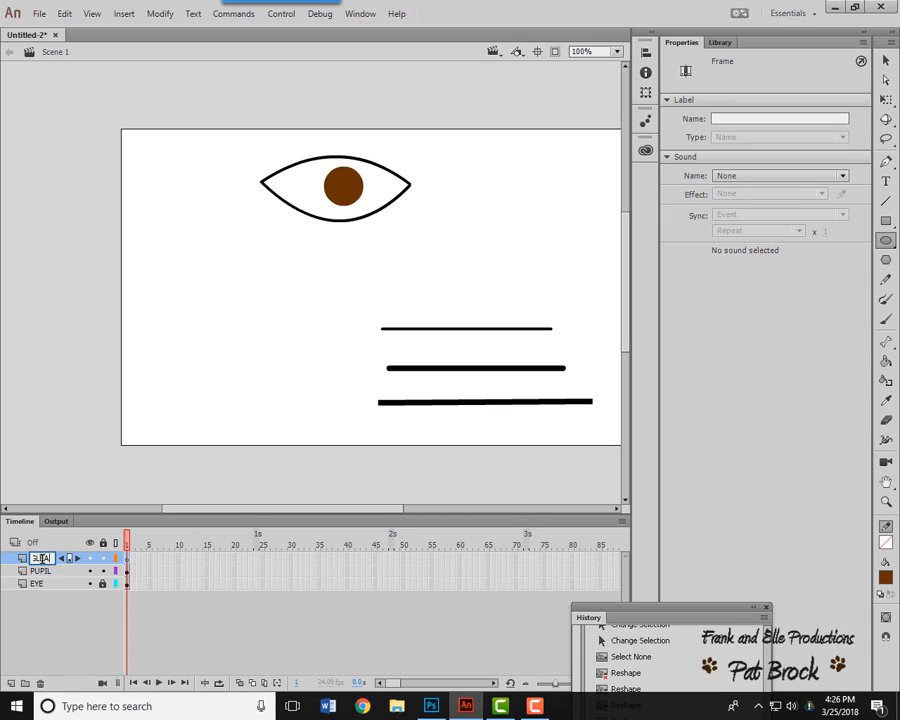
type("GL")
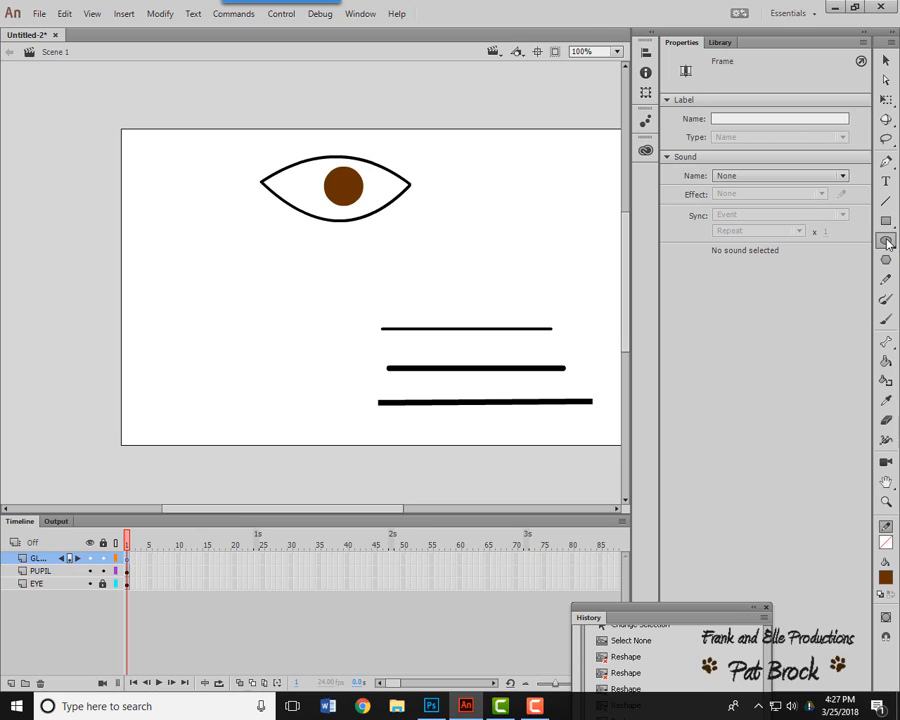
left_click(886, 241)
left_click(795, 239)
key("v")
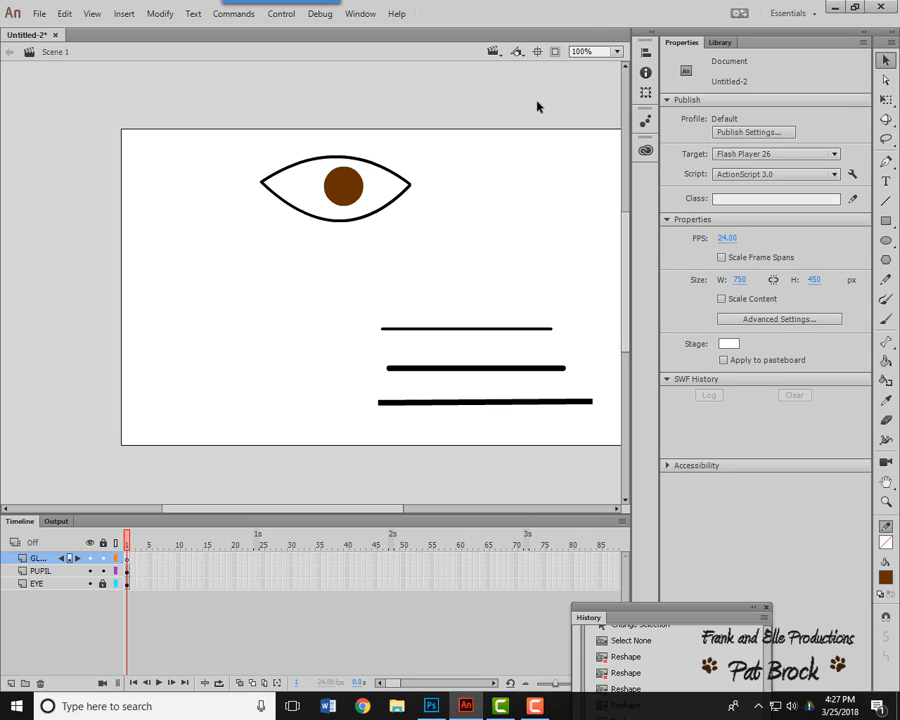
Draw a light grey circle about 12 px wide, without a stroke, in the upper left part of the brown pupil on the GLEAM layer.
left_click(886, 241)
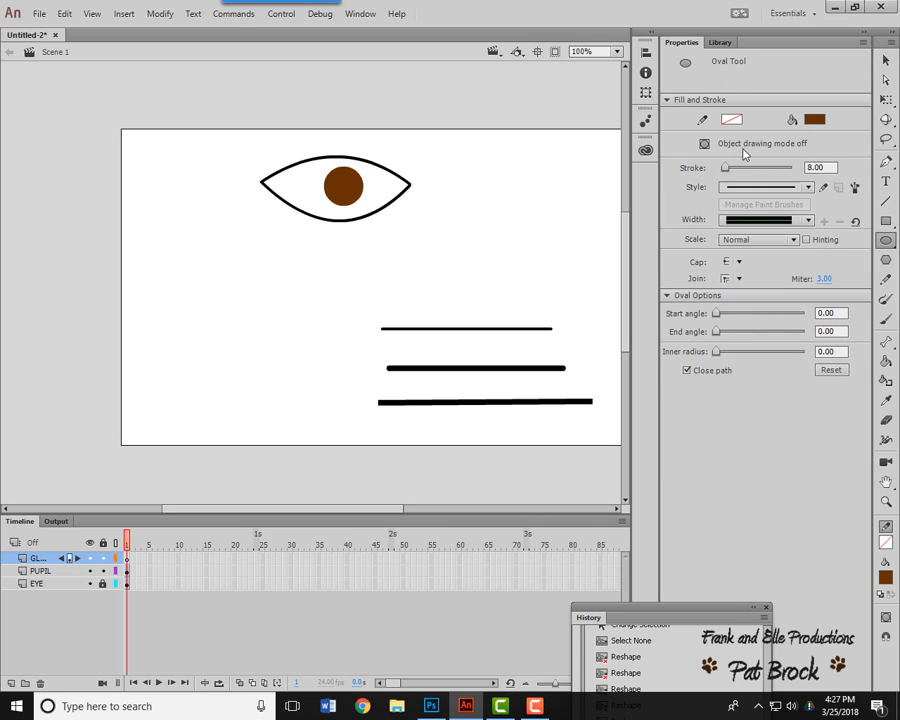
left_click(815, 121)
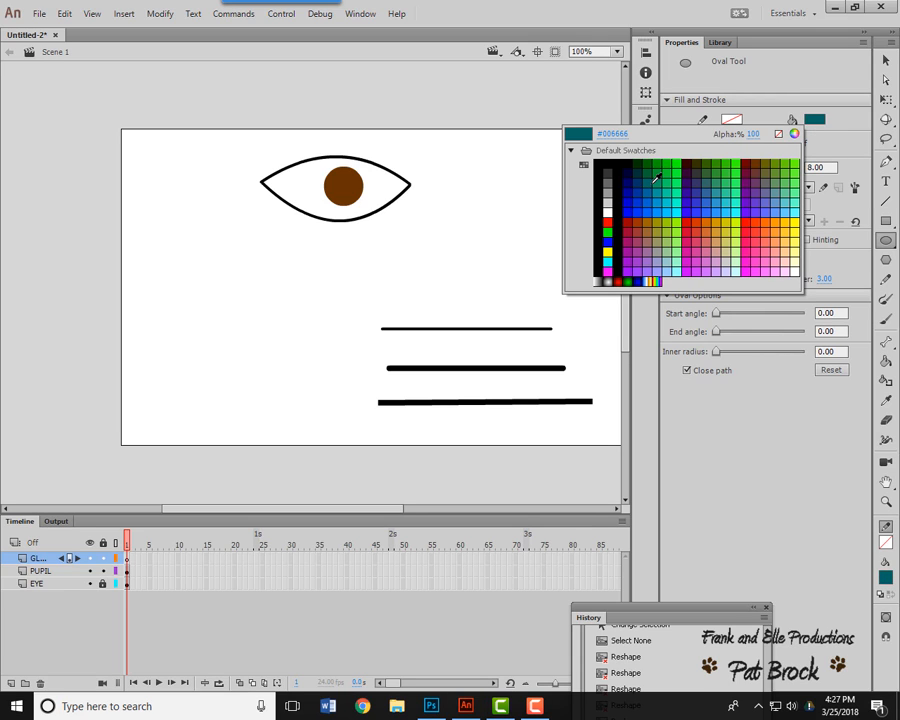
left_click(612, 187)
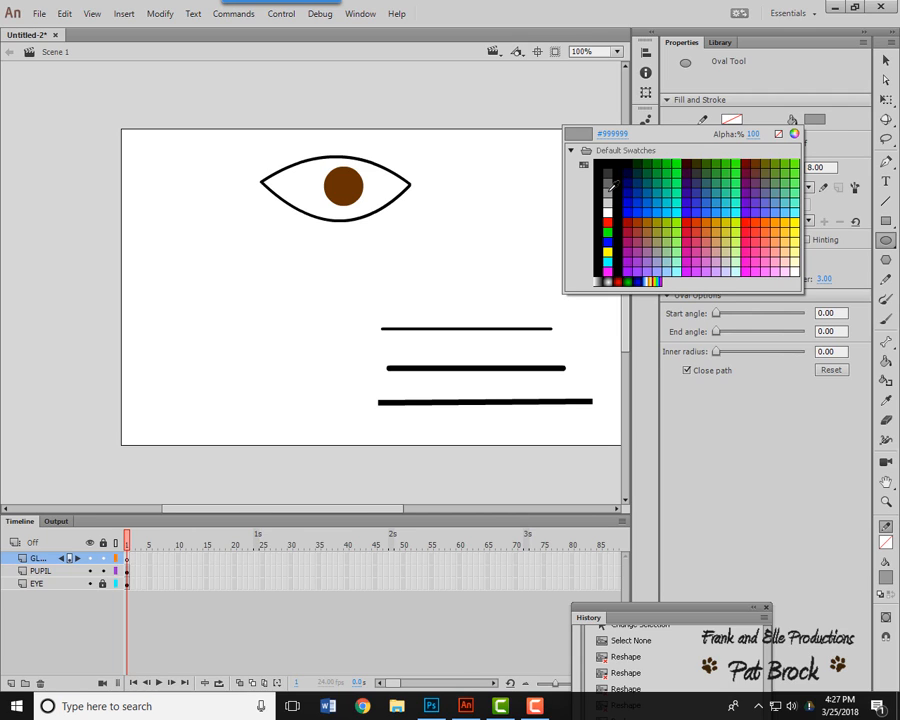
left_click(613, 186)
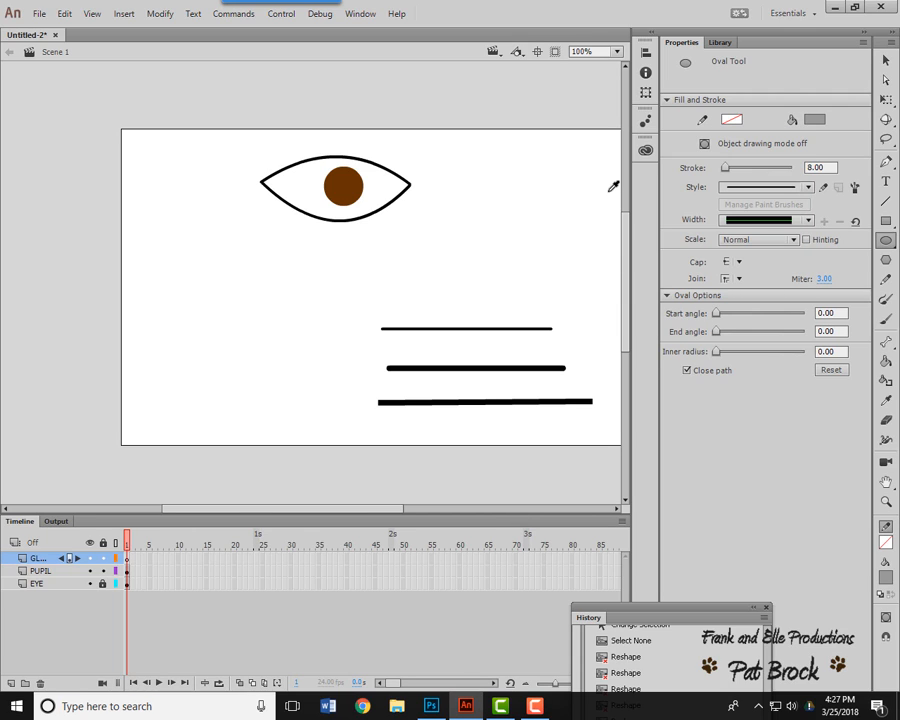
left_click(815, 120)
left_click(794, 133)
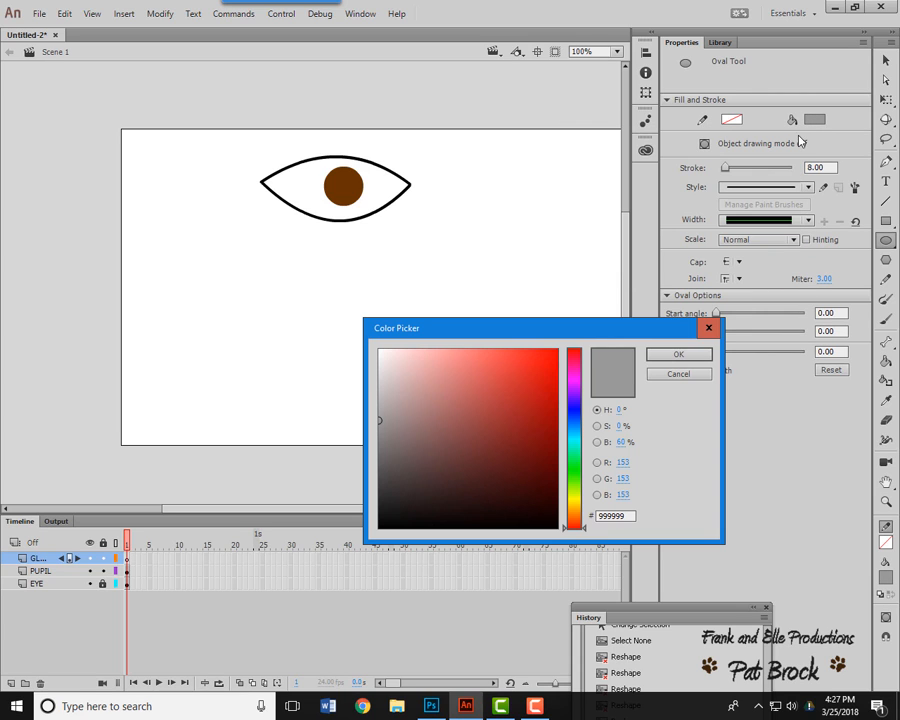
left_click(381, 405)
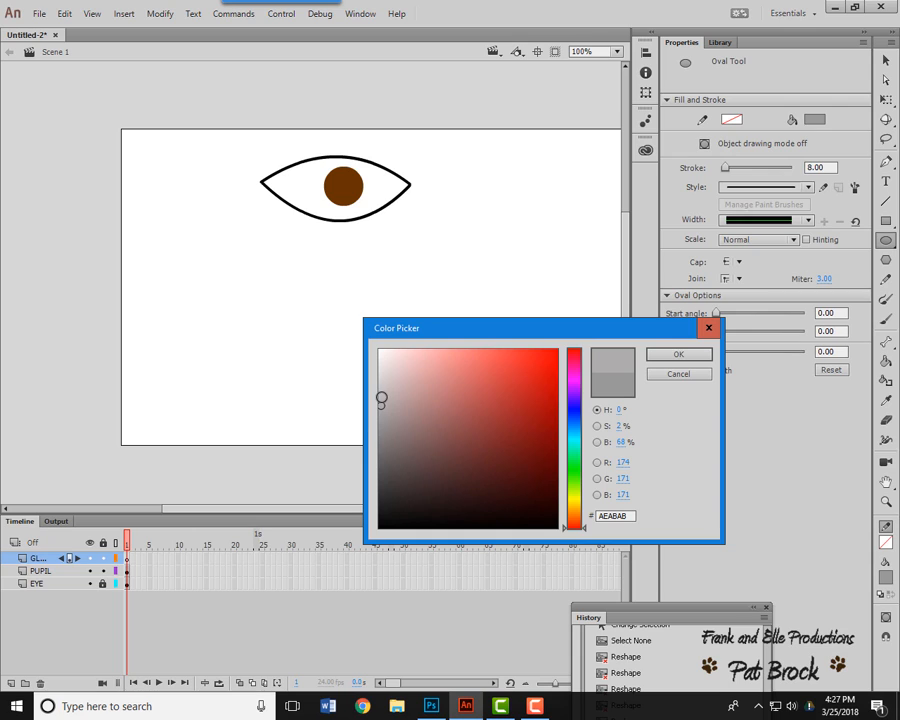
left_click(683, 355)
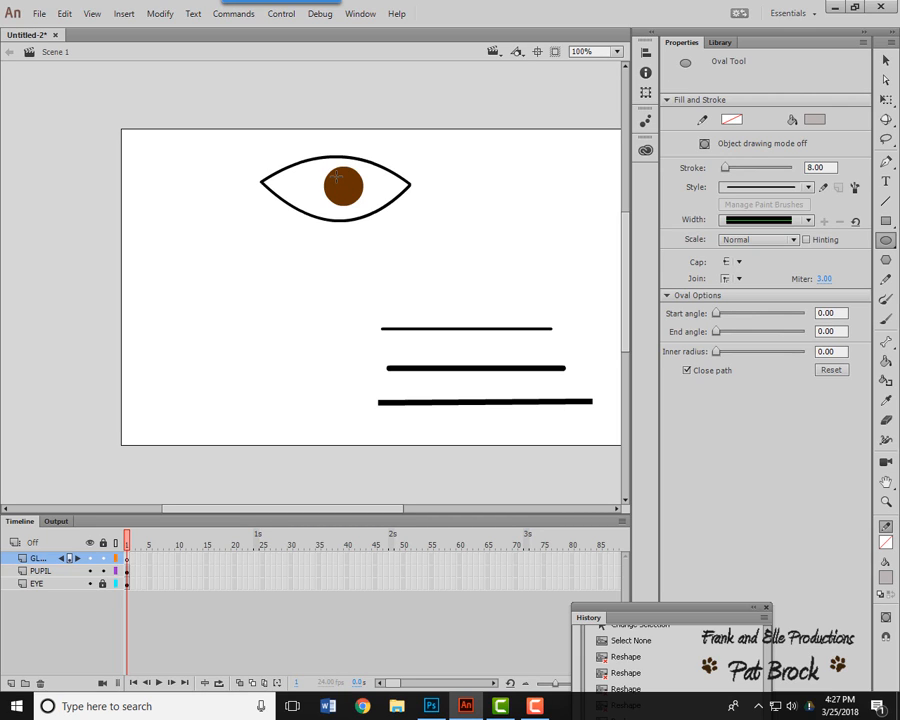
left_click_drag(337, 177, 343, 185)
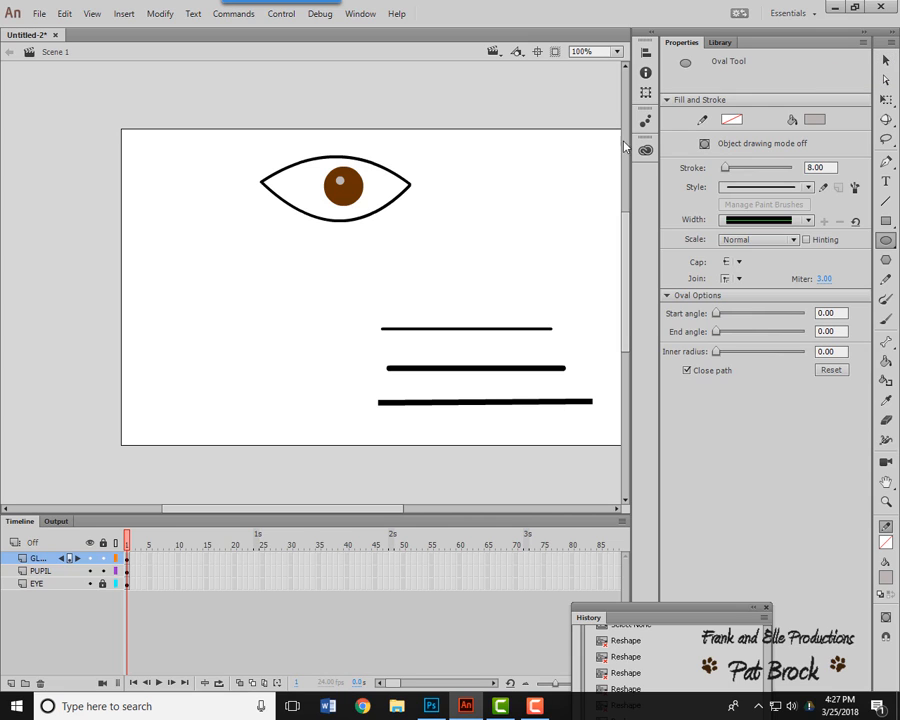
Set the grey gleam circle's width and height to 8 px.
key("v")
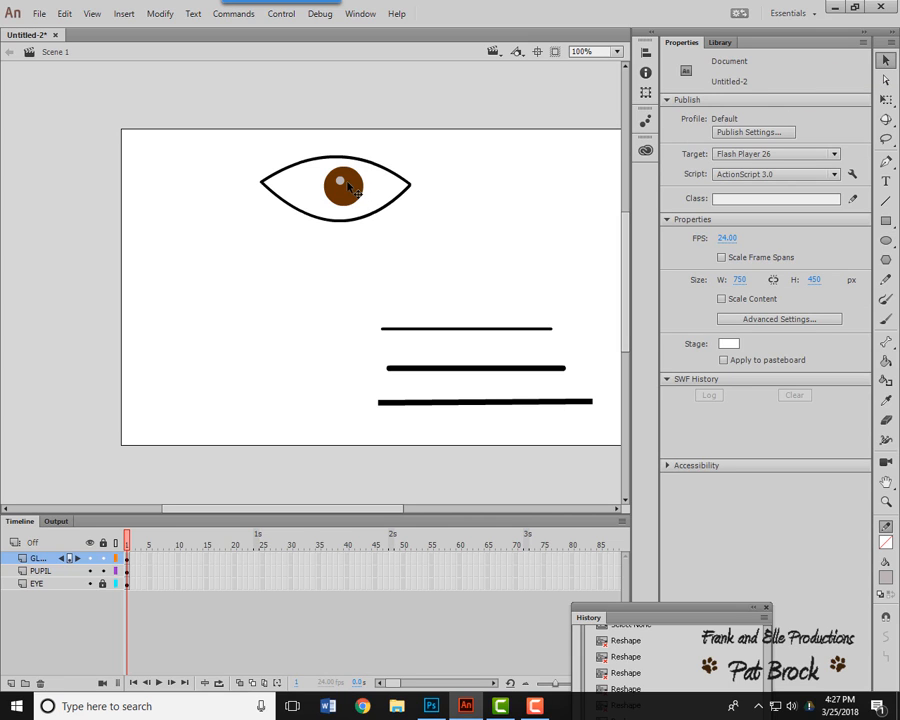
left_click(339, 184)
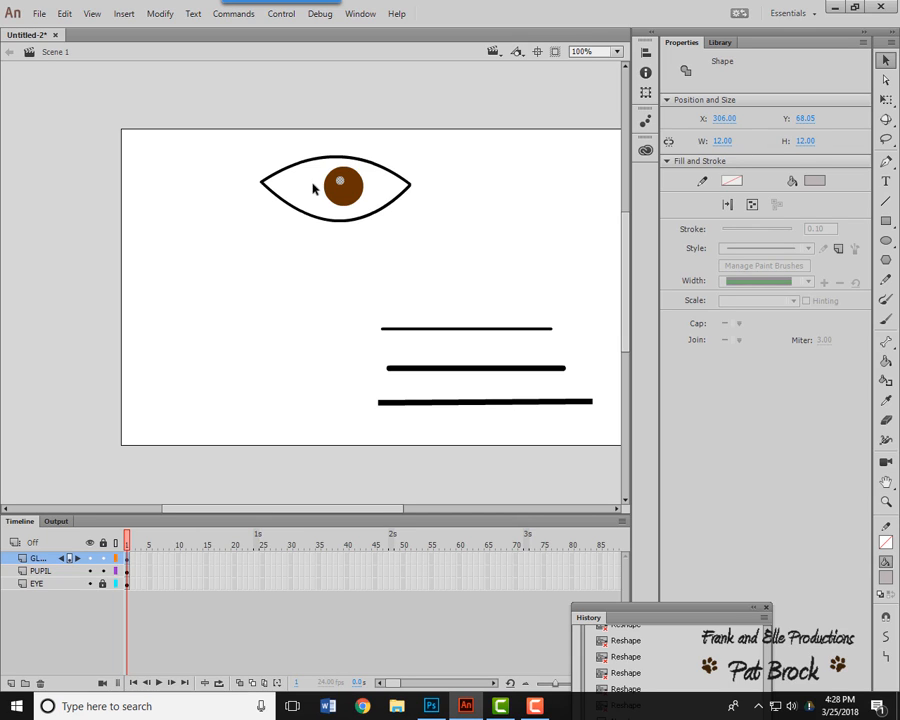
left_click(720, 141)
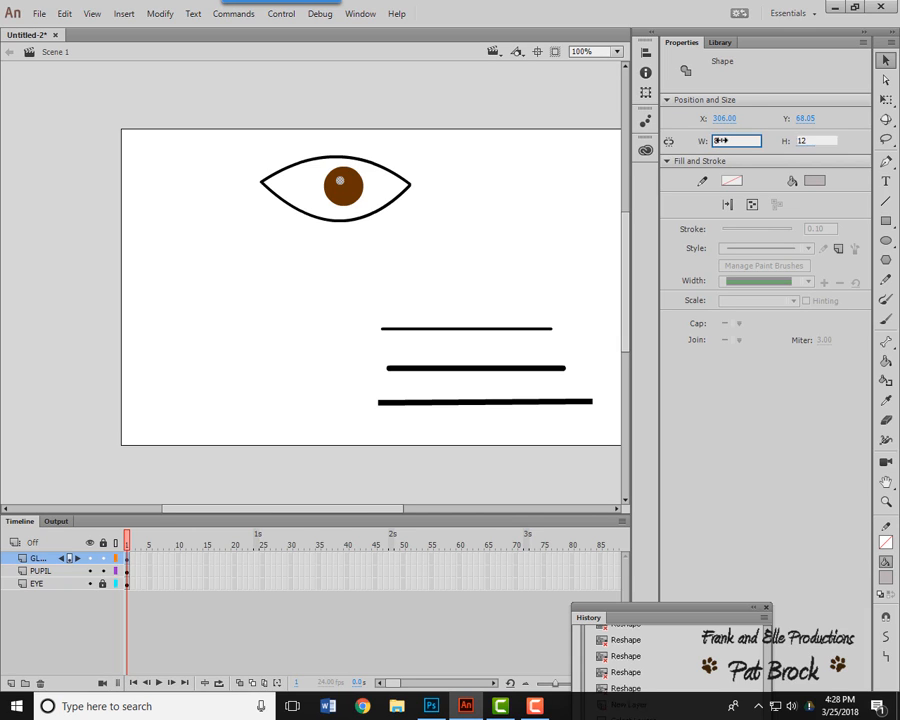
key("Tab")
type("8")
key("Return")
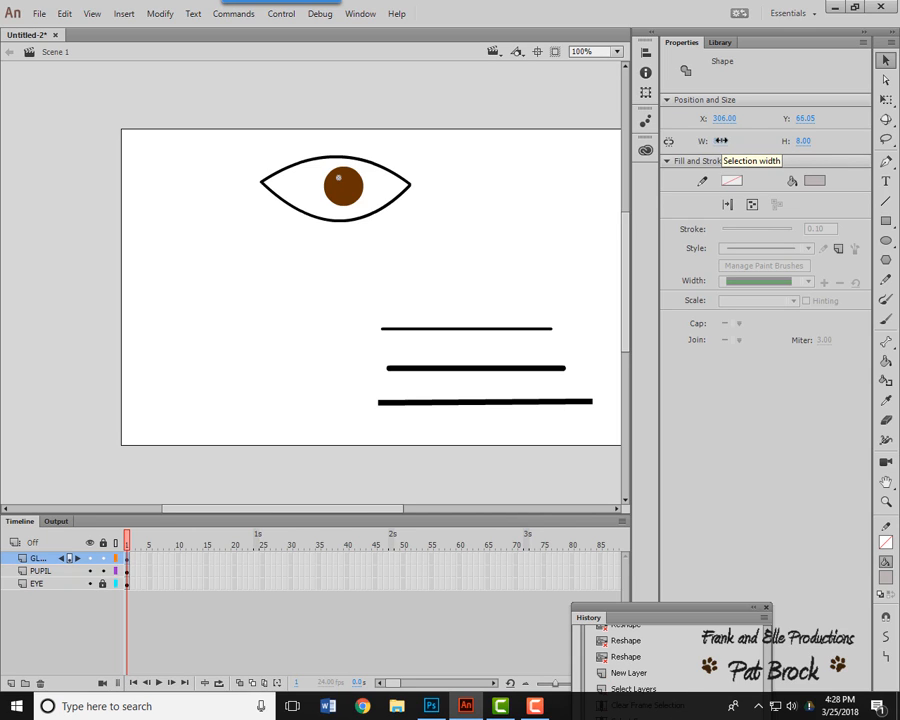
Nudge the gleam circle up and left to X 302, Y 63.05, and set its width and height to 10 px.
key("Left")
key("Left")
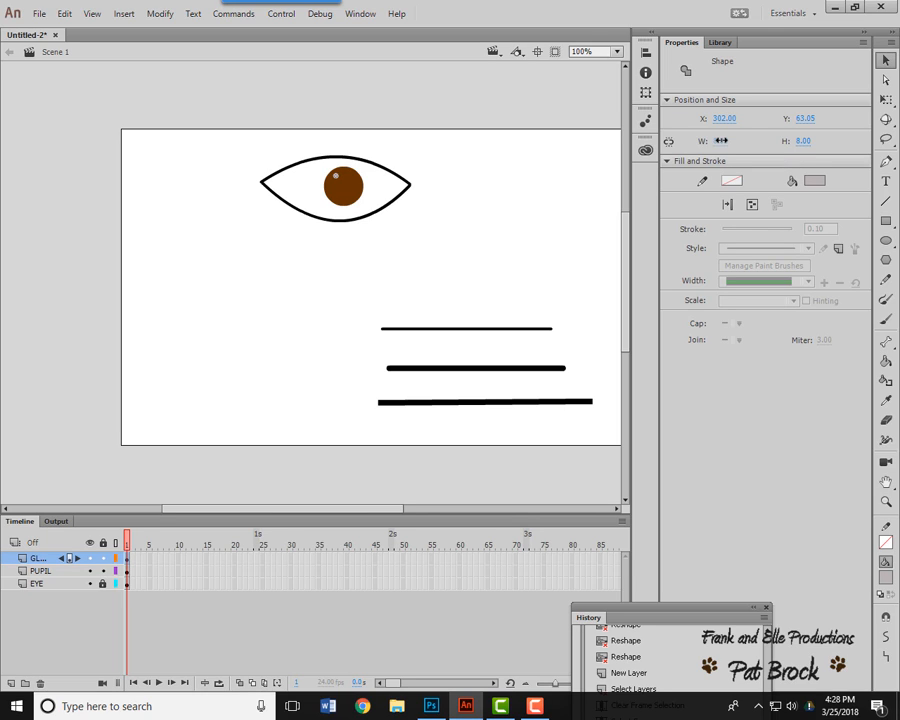
left_click(722, 141)
type("10")
key("Tab")
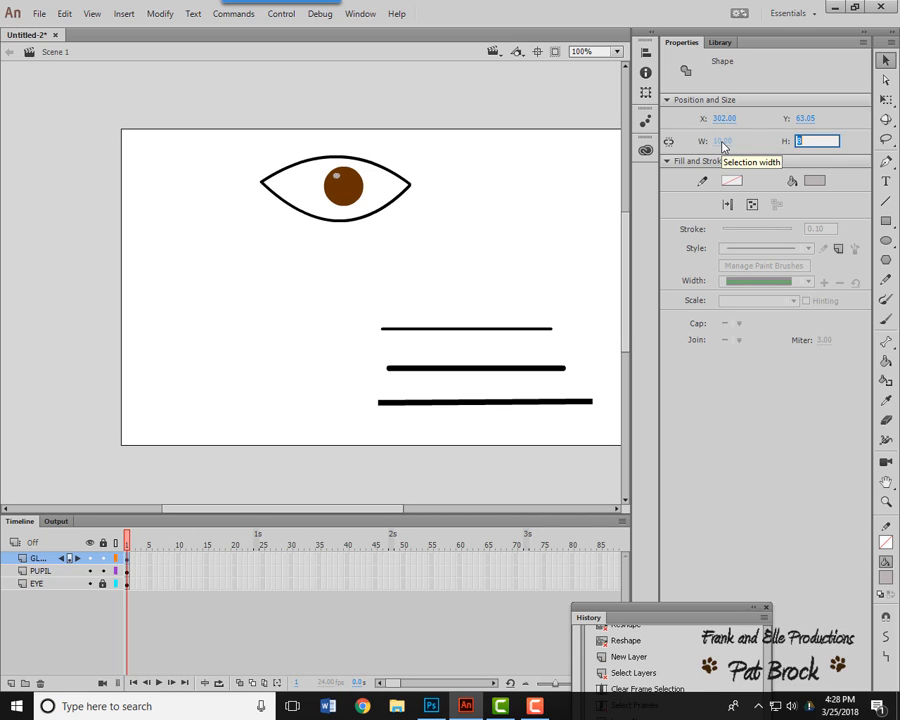
type("10")
key("Return")
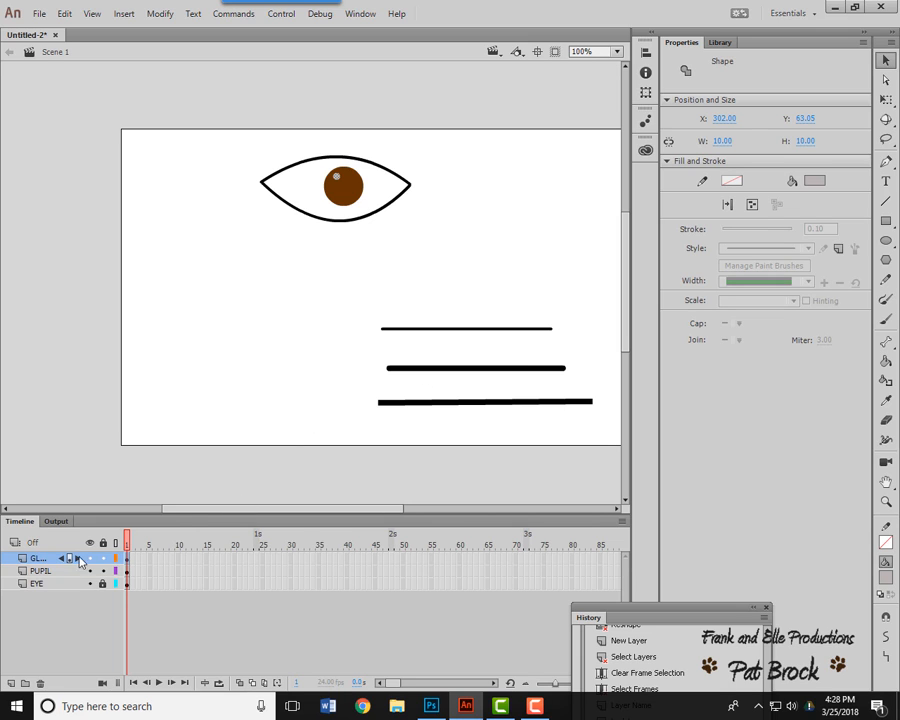
On a new layer above GLEAM, draw seven short black eyelashes along the eye's upper edge, using lines with stroke 3 and round caps.
left_click(12, 684)
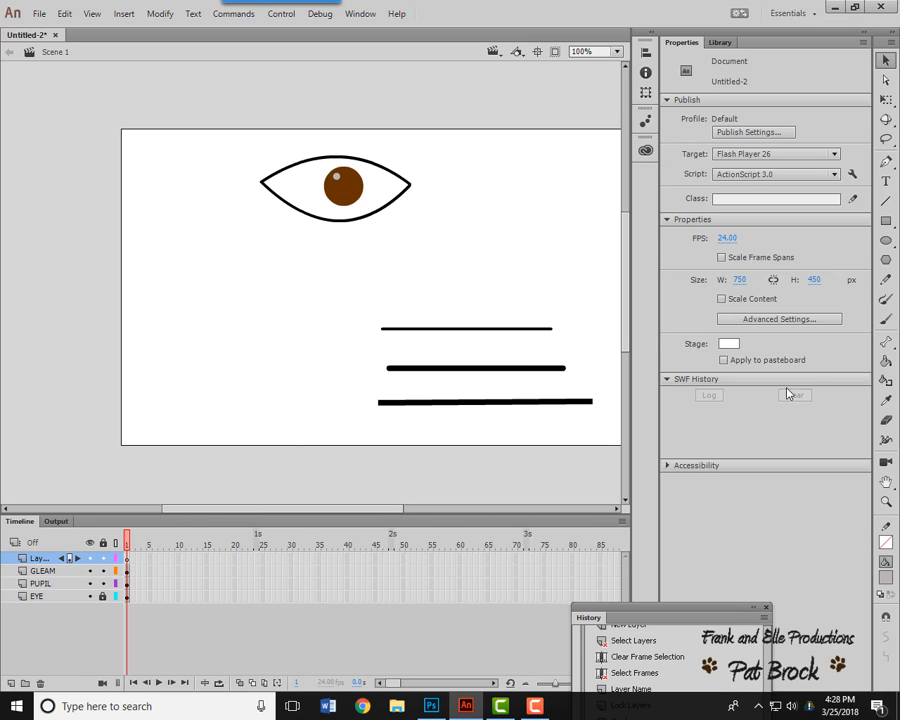
left_click(886, 201)
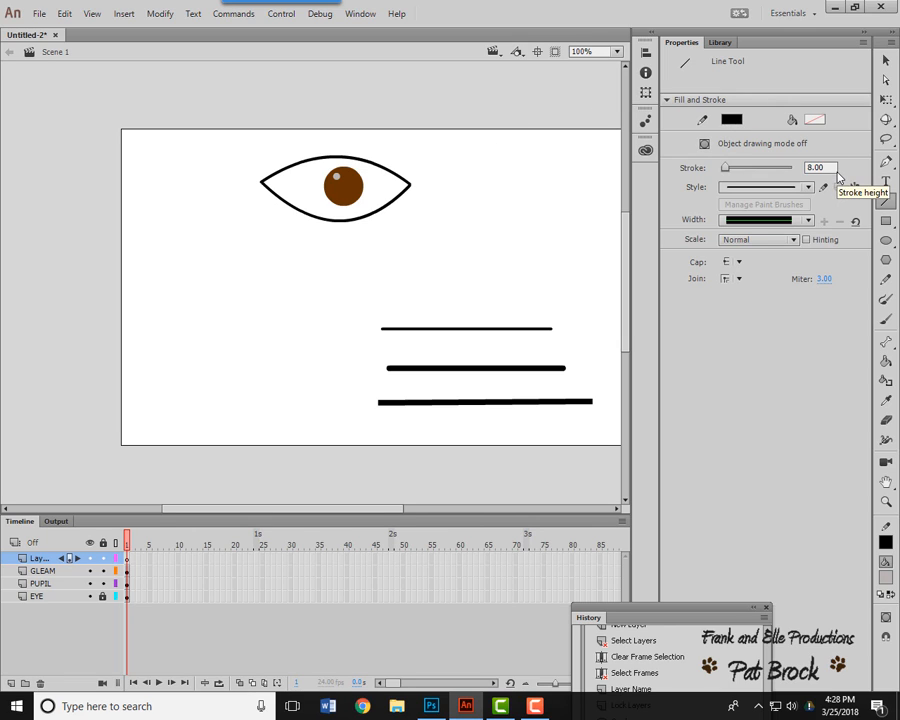
left_click_drag(830, 169, 706, 166)
type("3")
key("Tab")
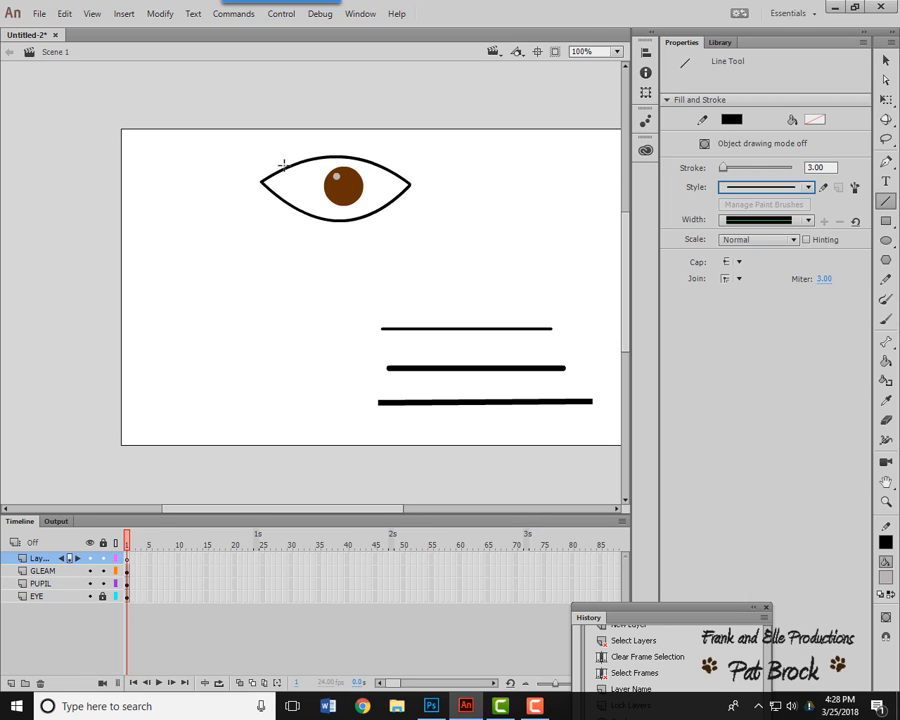
left_click(737, 261)
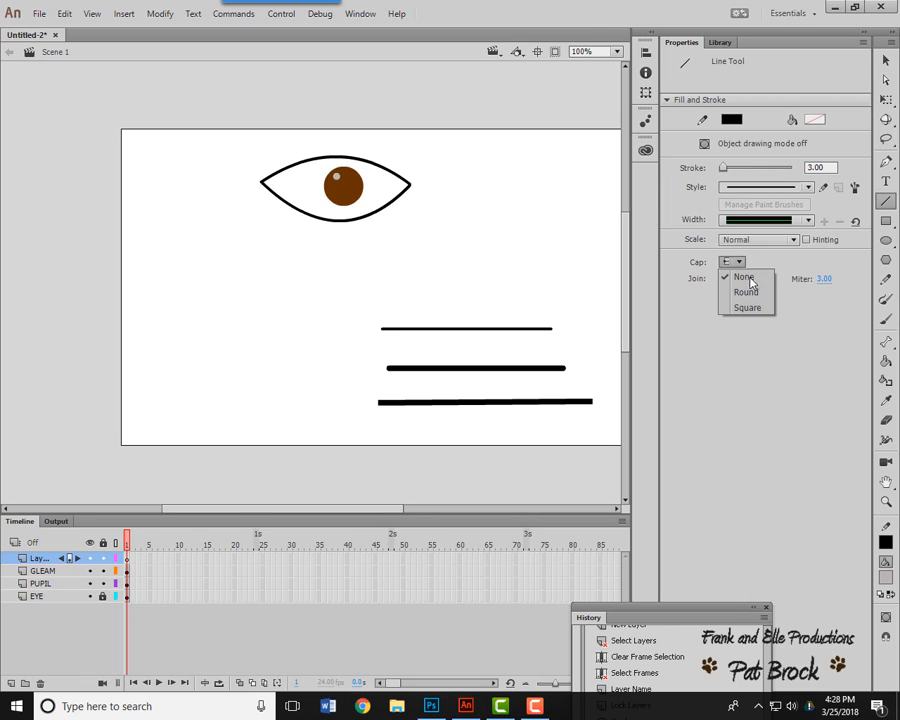
left_click(750, 292)
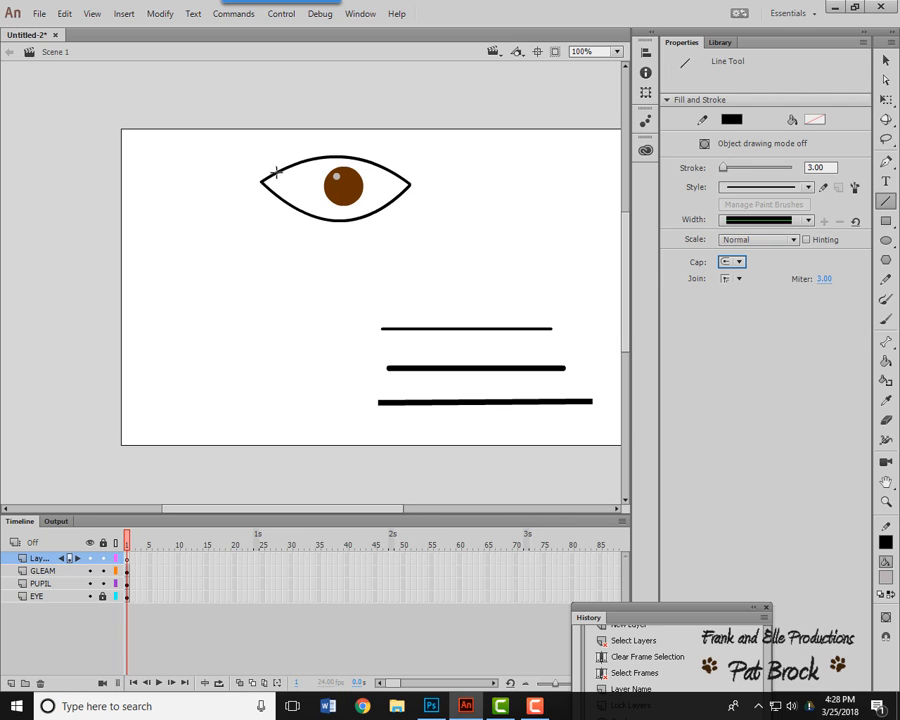
mouse_move(274, 173)
left_mouse_down()
mouse_move(269, 157)
mouse_move(291, 151)
mouse_move(378, 145)
left_mouse_up()
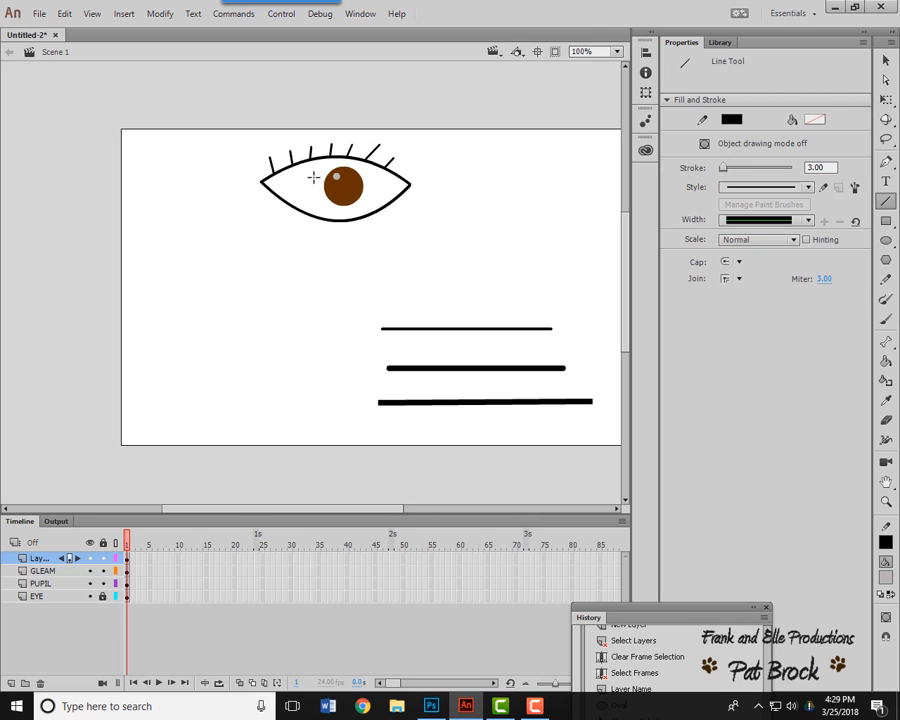
key("v")
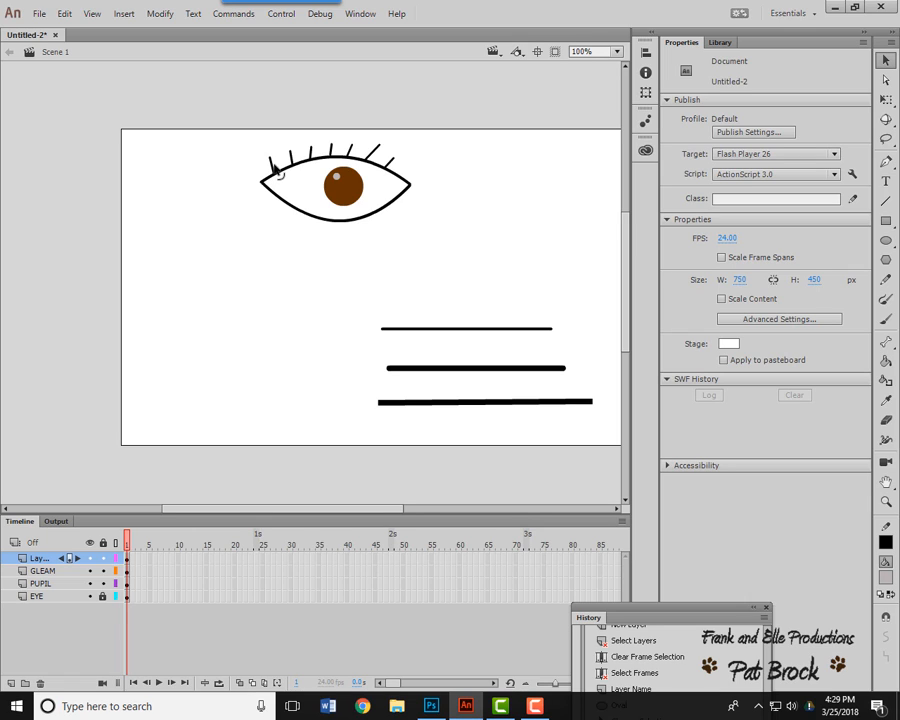
Bend the first three straight eyelashes at the eye's left end into curved lashes that lean outward.
mouse_move(277, 171)
left_mouse_down()
mouse_move(282, 160)
mouse_move(261, 165)
mouse_move(274, 164)
mouse_move(268, 160)
left_mouse_up()
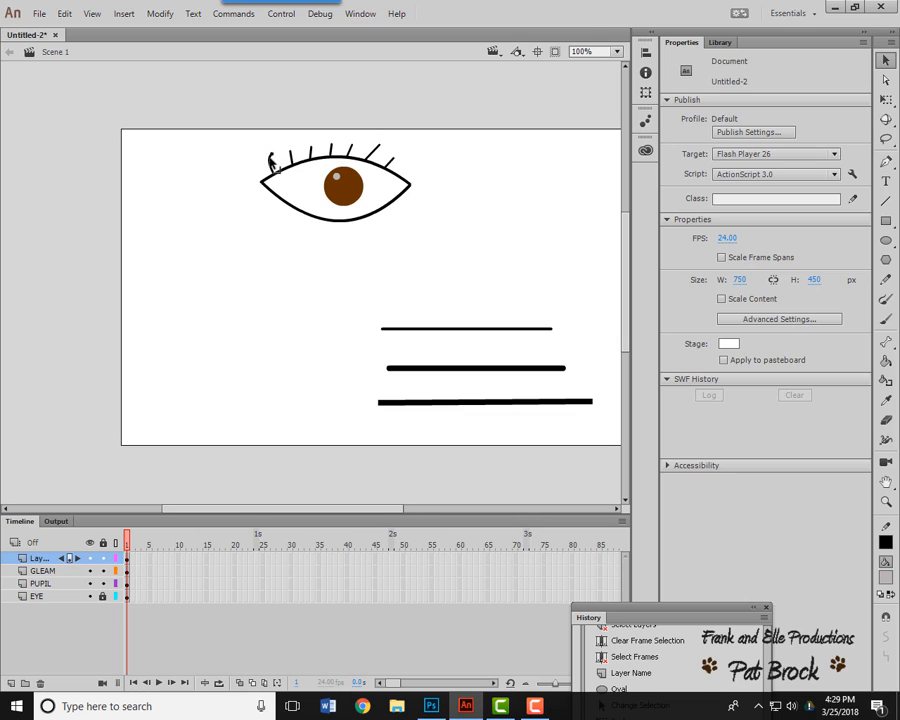
left_click_drag(269, 159, 271, 157)
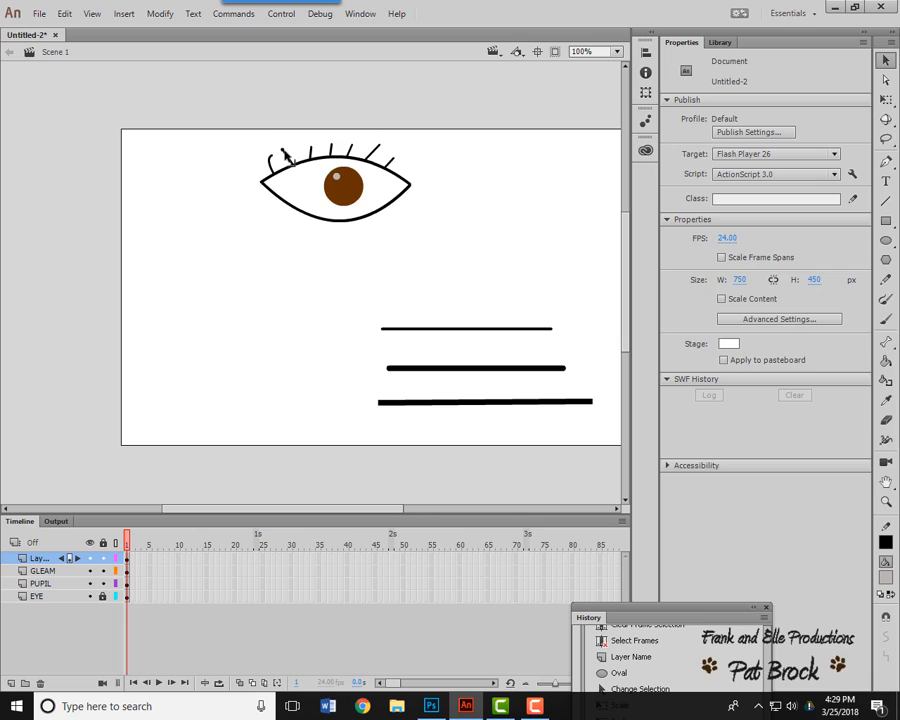
left_click_drag(289, 150, 286, 157)
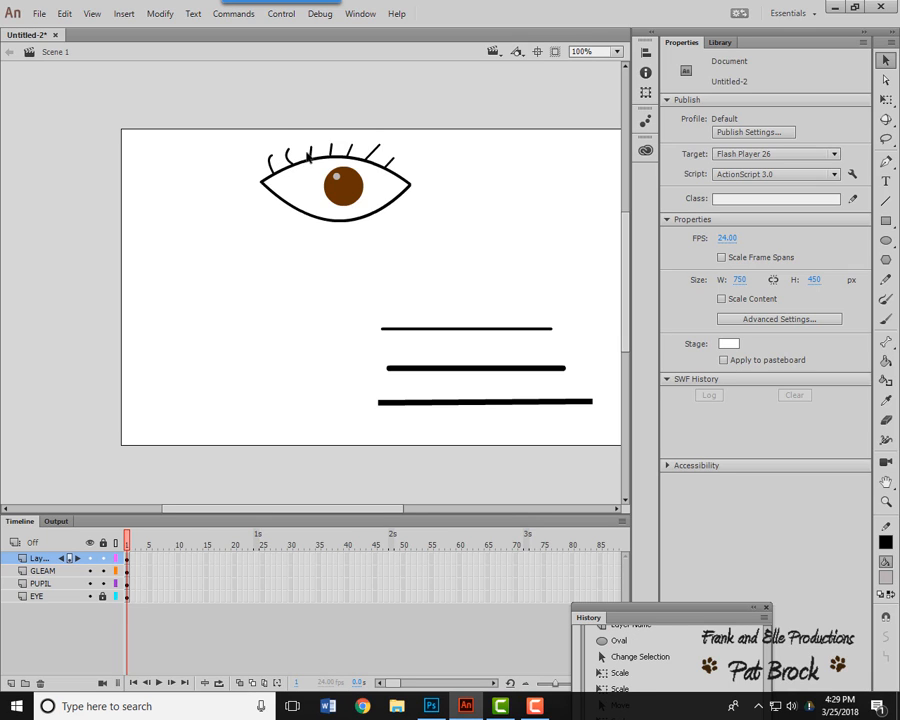
left_click(311, 151)
left_click(315, 155)
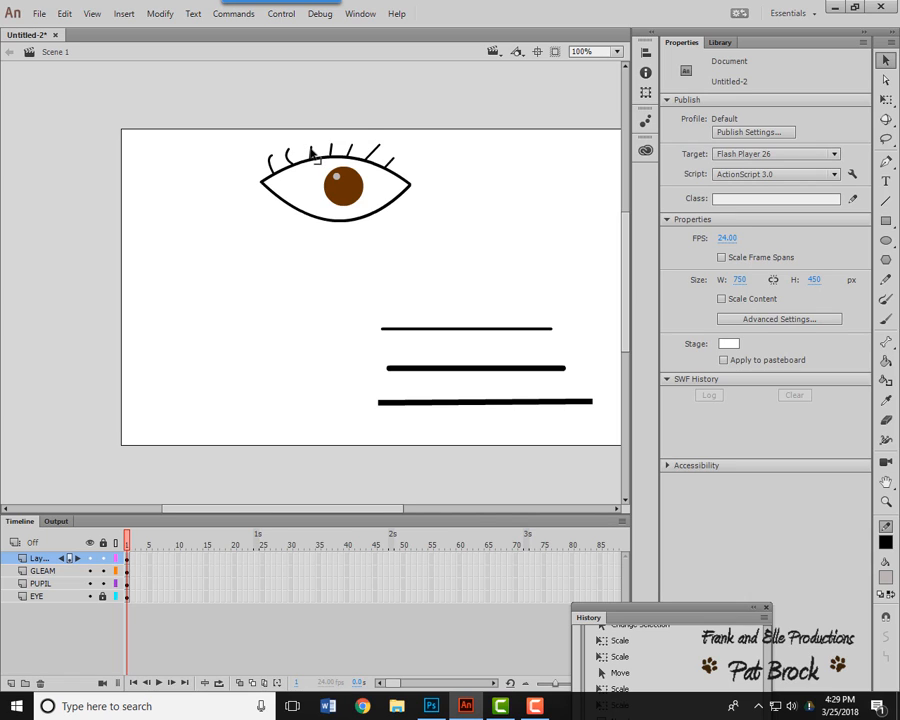
left_click_drag(306, 152, 305, 153)
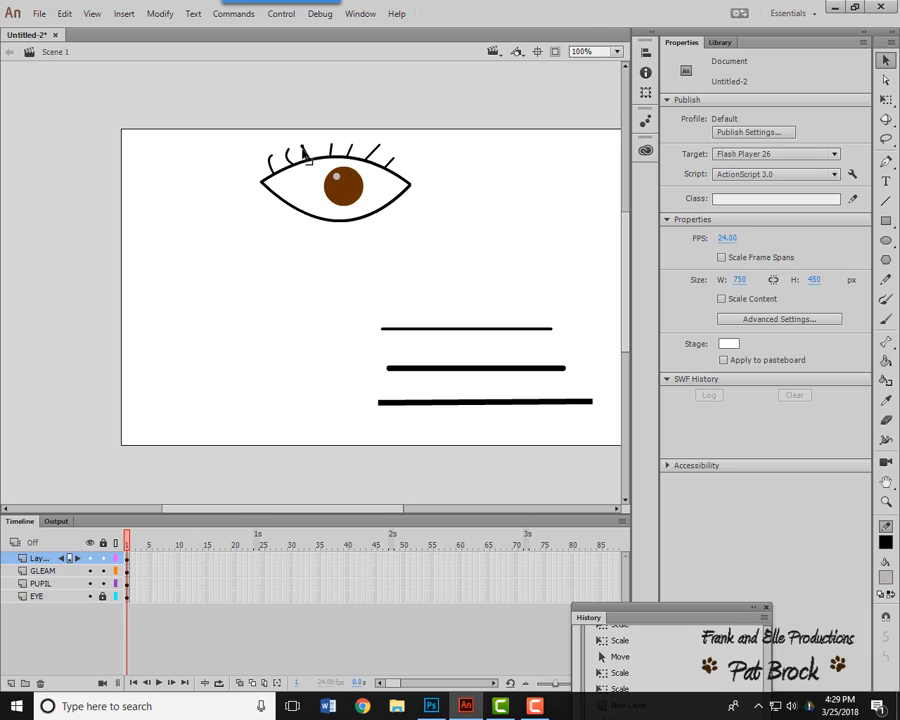
left_click_drag(305, 143, 310, 157)
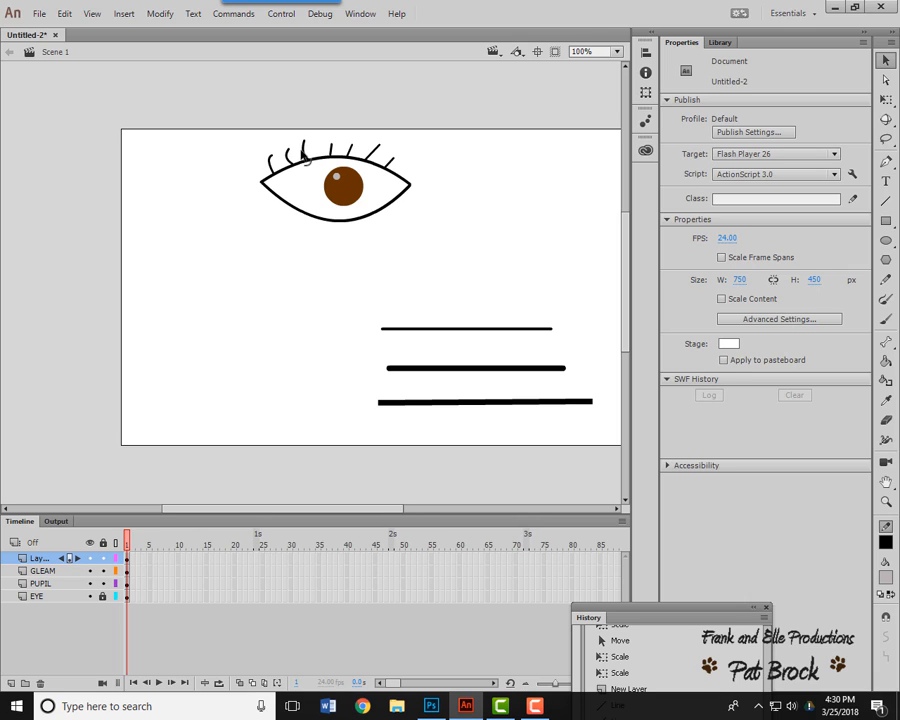
left_click_drag(305, 157, 310, 160)
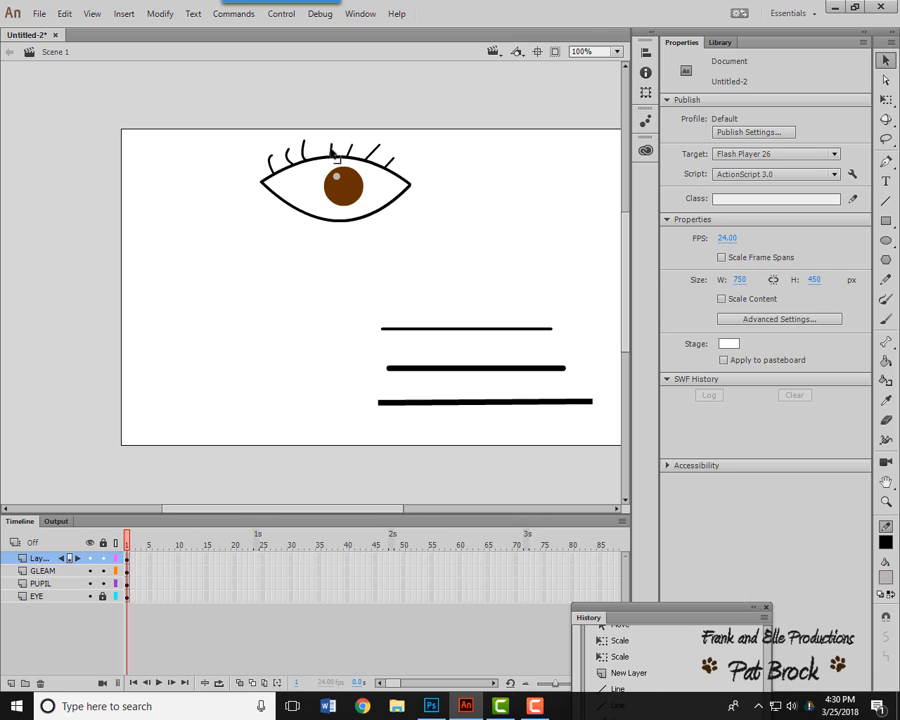
Reshape the remaining four eyelashes, from above the pupil to the eye's right end, into curved lashes meeting the upper outline.
left_click_drag(333, 156, 323, 149)
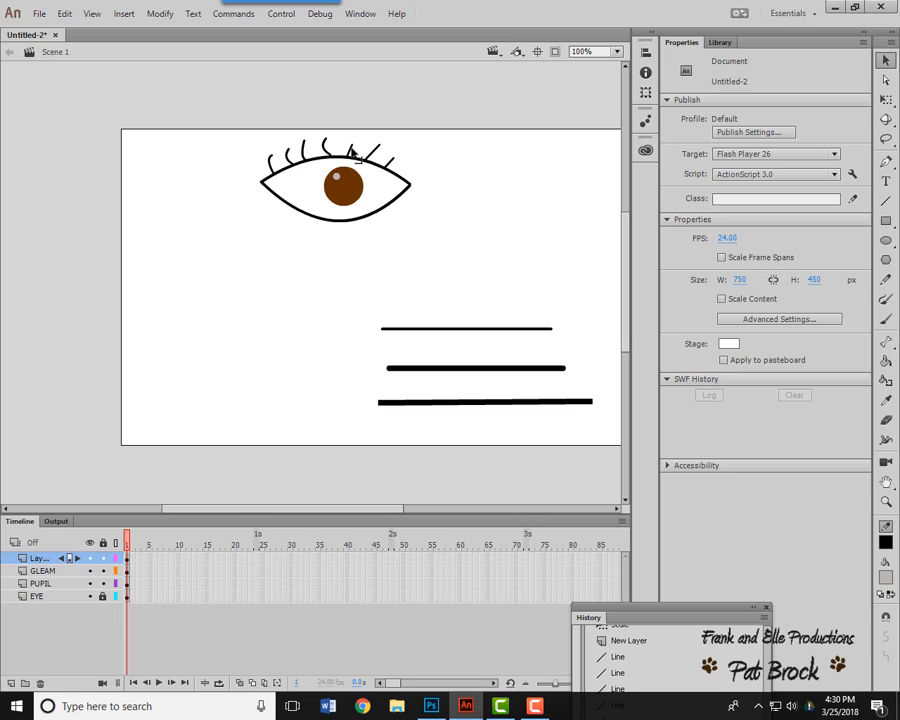
left_click(353, 151)
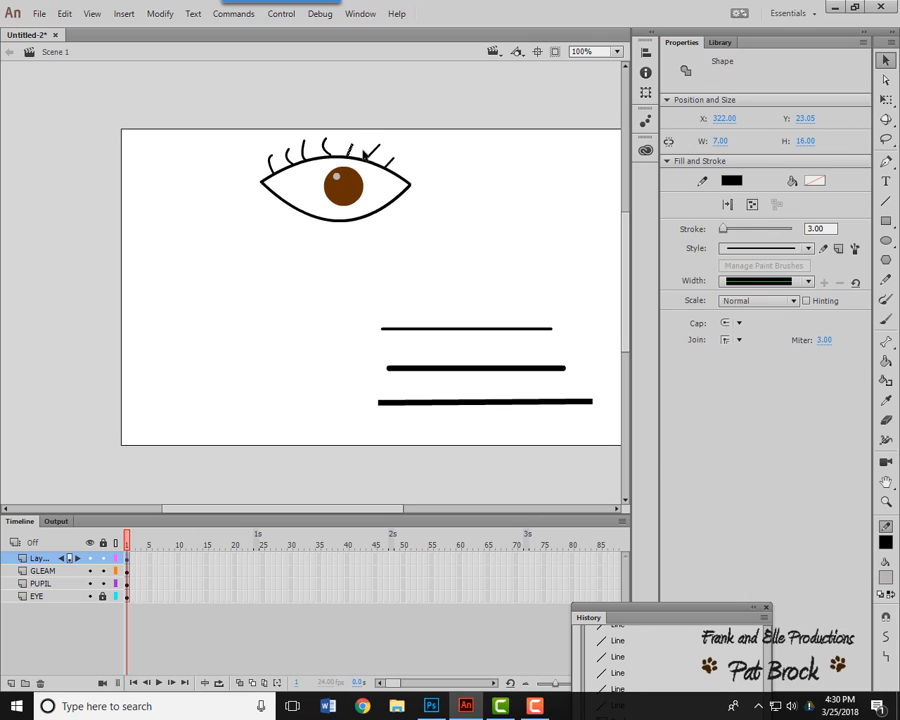
left_click(358, 148)
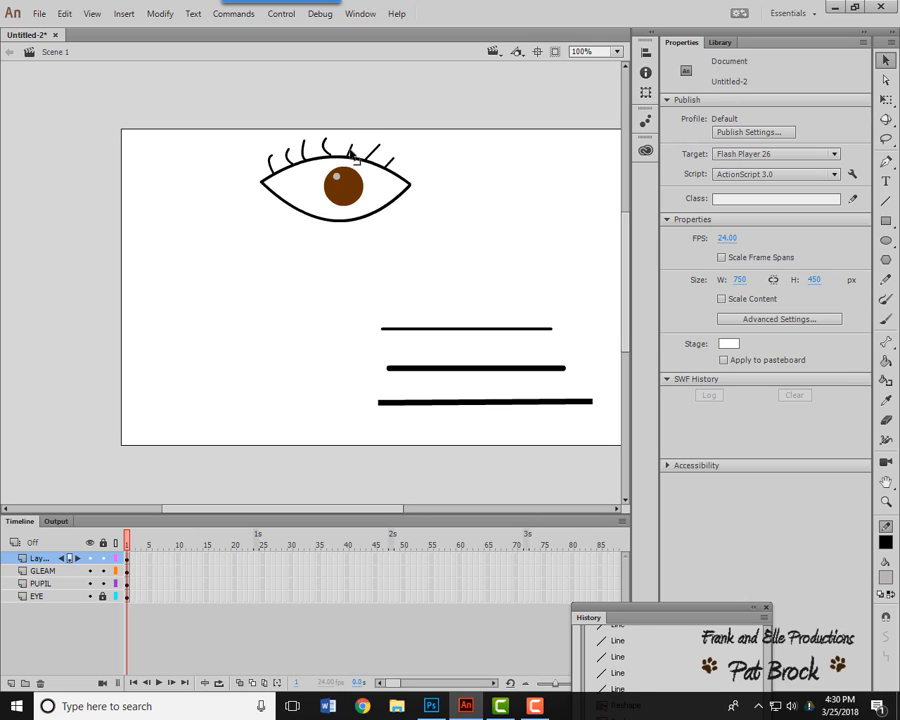
left_click_drag(351, 155, 351, 147)
left_click(348, 143)
left_click(348, 139)
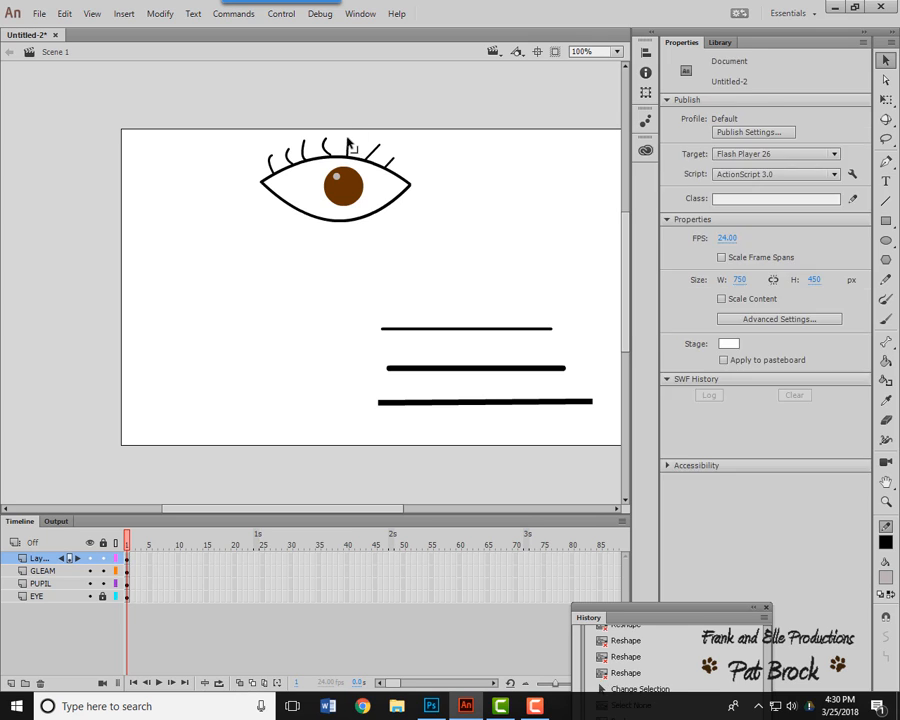
left_click_drag(348, 140, 345, 149)
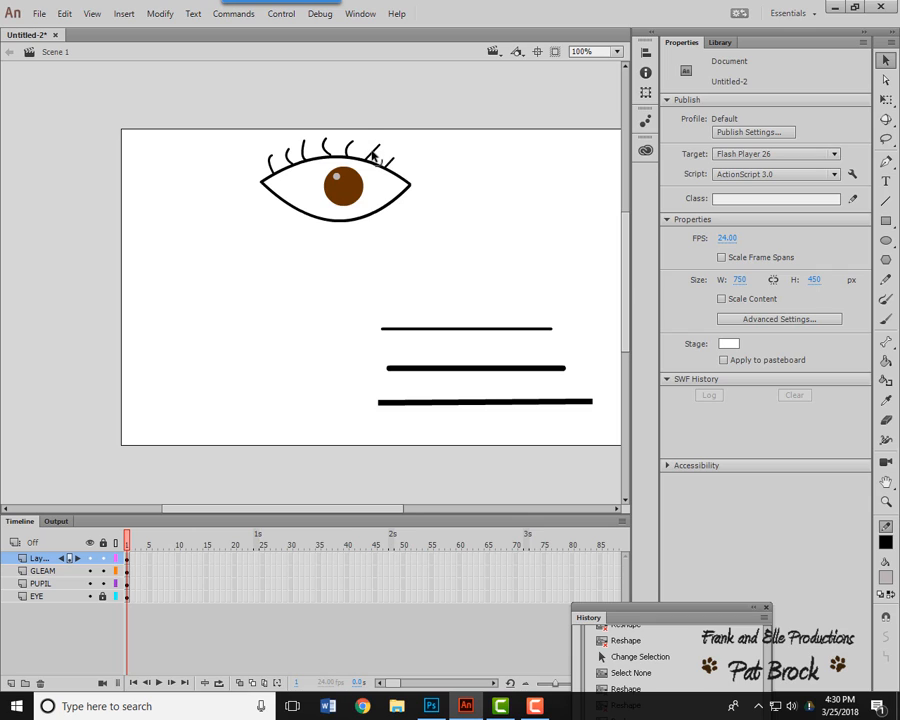
mouse_move(373, 153)
left_mouse_down()
mouse_move(376, 145)
mouse_move(364, 146)
mouse_move(394, 152)
mouse_move(380, 159)
left_mouse_up()
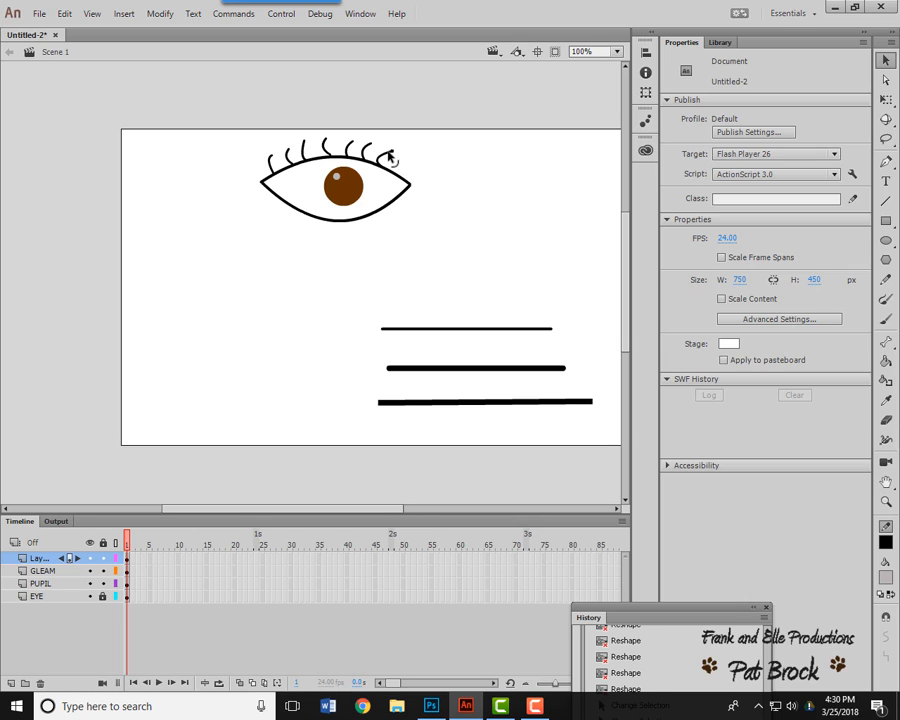
left_click(374, 157)
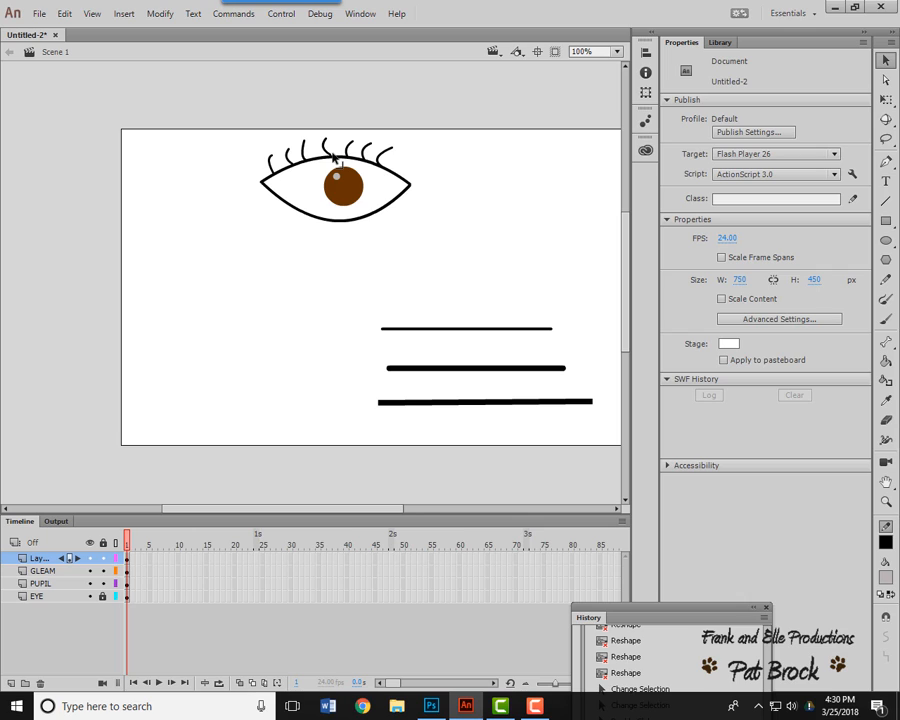
left_click_drag(332, 157, 333, 158)
Lock and hide all layers, and show the eyelash, GLEAM, PUPIL and EYE layers again one by one.
left_click(103, 543)
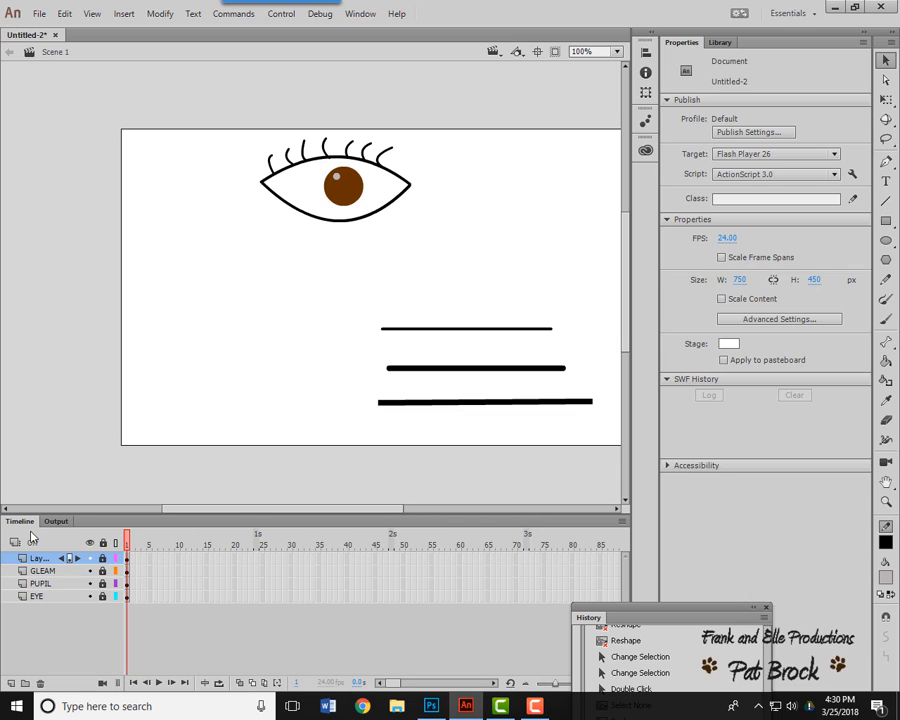
left_click(89, 545)
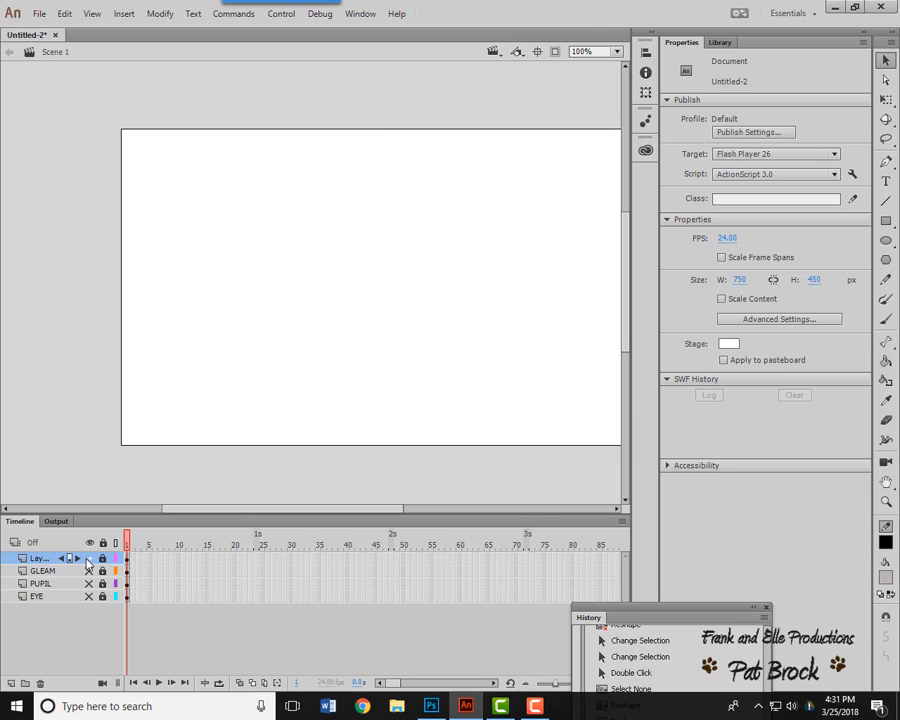
left_click(88, 560)
left_click(90, 571)
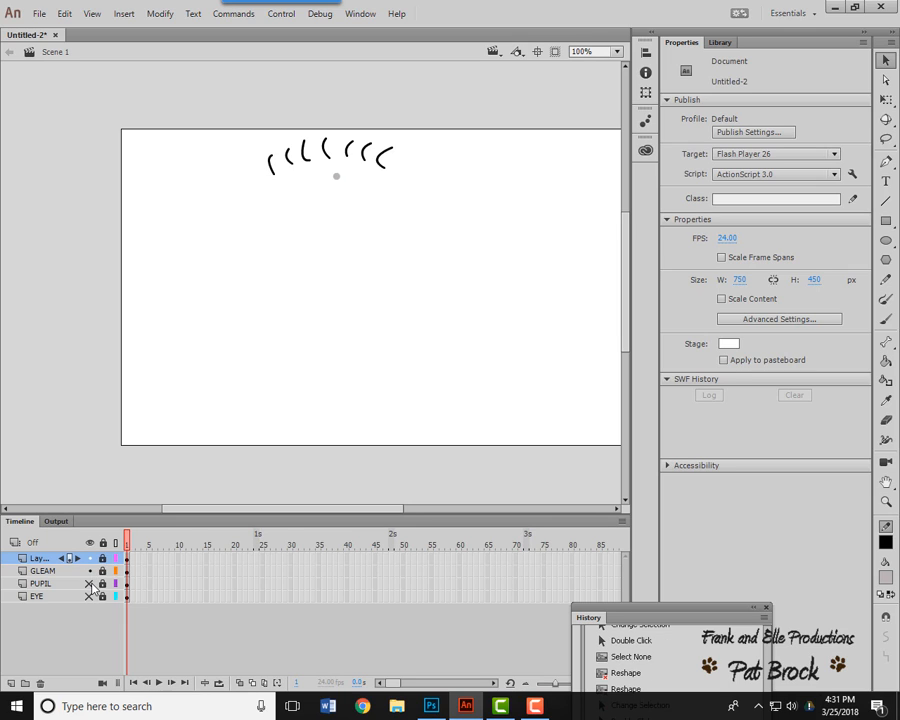
left_click(89, 583)
left_click(89, 596)
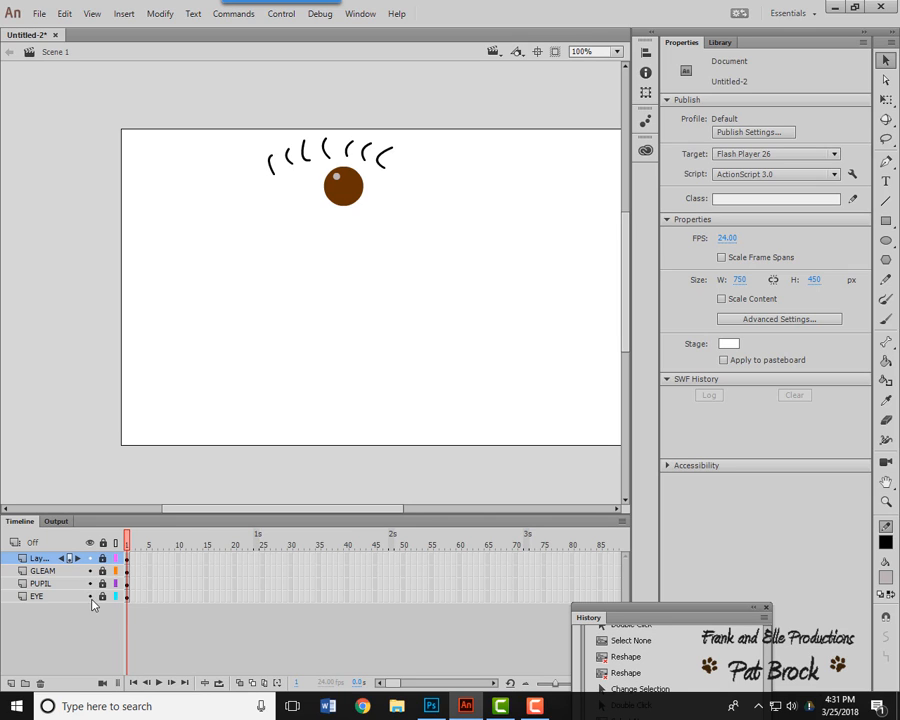
Unlock all layers, and lock only the eyelash layer and the PUPIL layer.
left_click(103, 544)
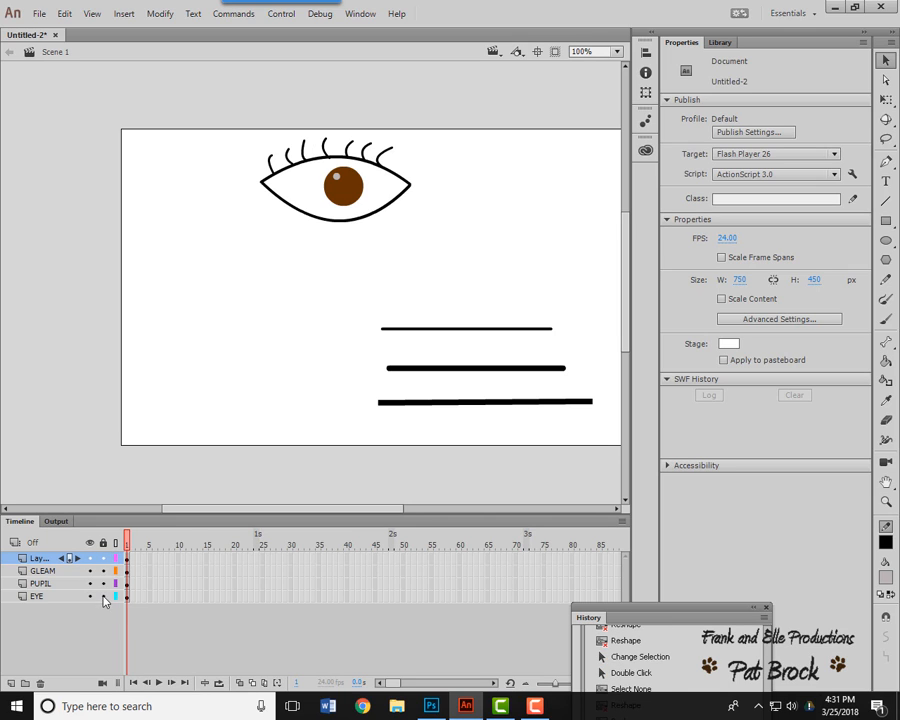
left_click(104, 571)
left_click(104, 558)
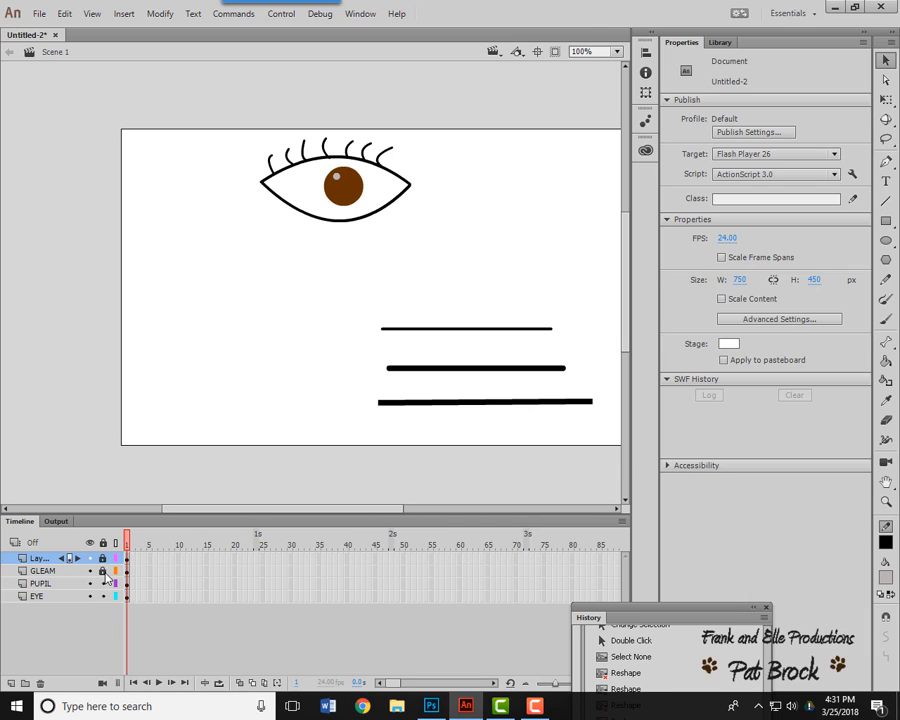
left_click(104, 573)
left_click(104, 585)
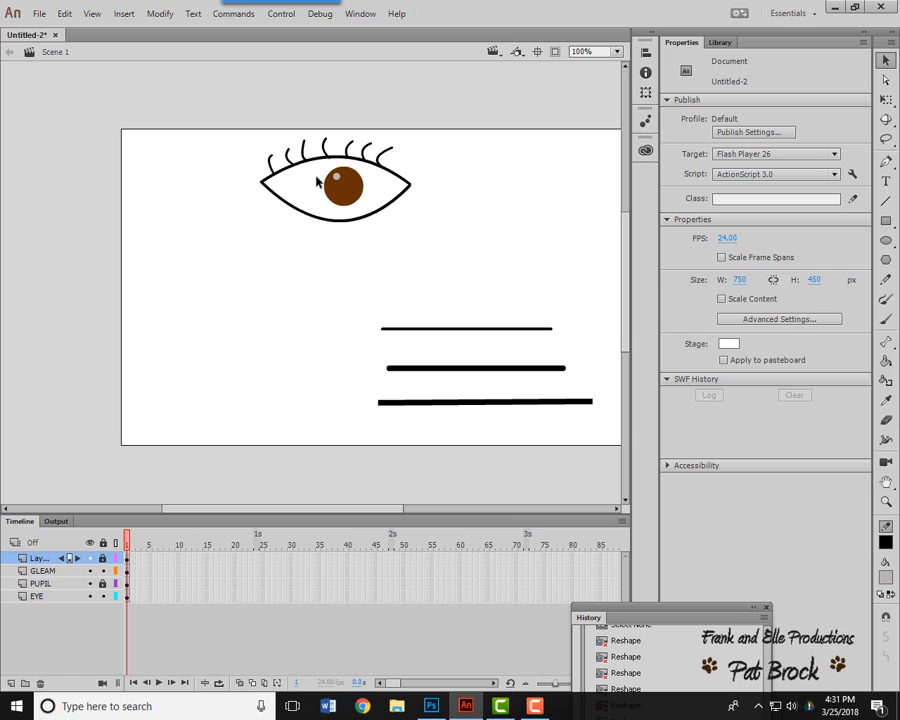
Hide and show the eyelash layer, and marquee-select the eye while the eyelash and PUPIL layers are locked.
left_click(89, 558)
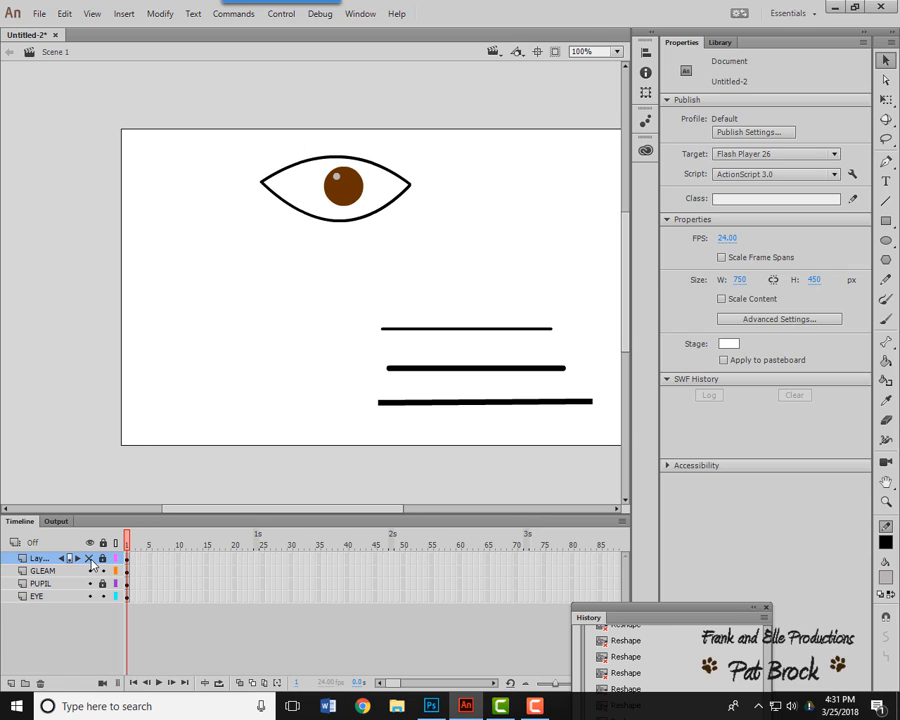
left_click(89, 558)
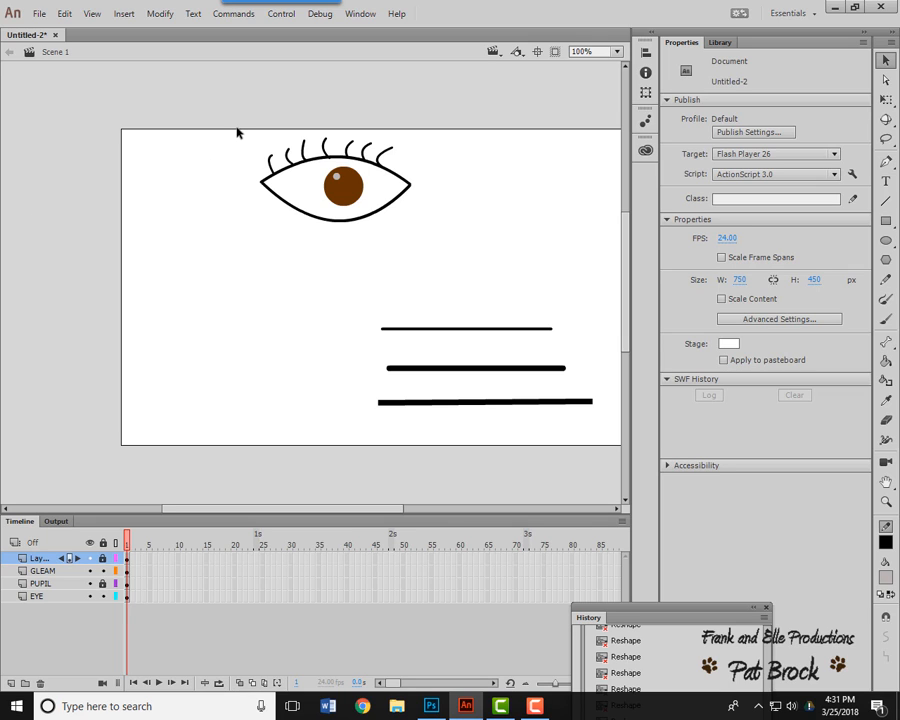
mouse_move(237, 130)
left_mouse_down()
mouse_move(333, 252)
mouse_move(458, 256)
mouse_move(446, 266)
left_mouse_up()
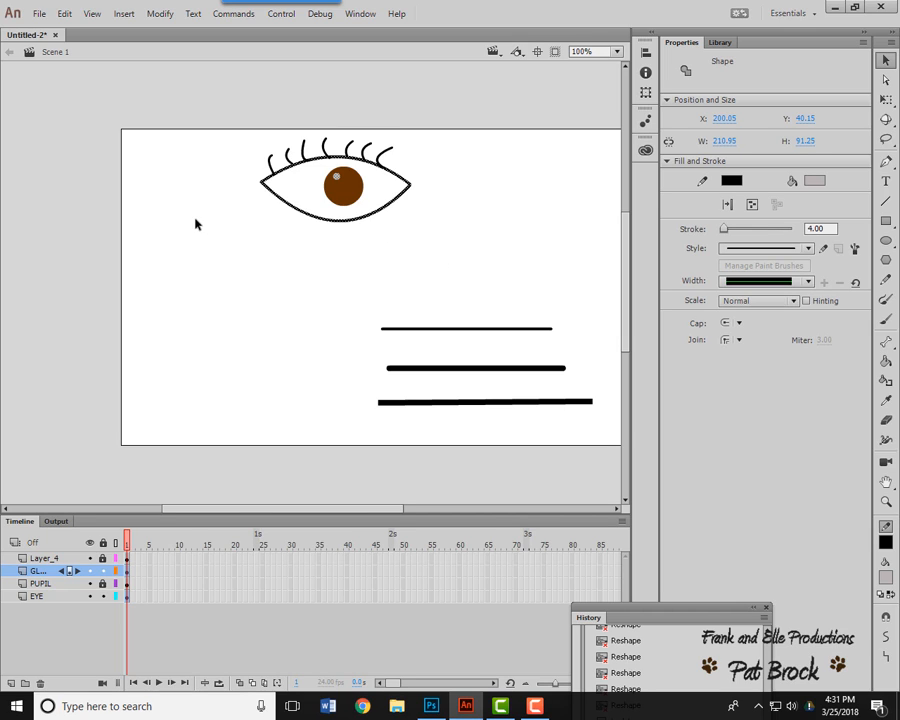
Unlock all layers, select the whole eye with its pupil, gleam and eyelashes, and group the selection.
left_click(104, 545)
mouse_move(242, 131)
left_mouse_down()
mouse_move(271, 225)
mouse_move(444, 255)
mouse_move(437, 259)
left_mouse_up()
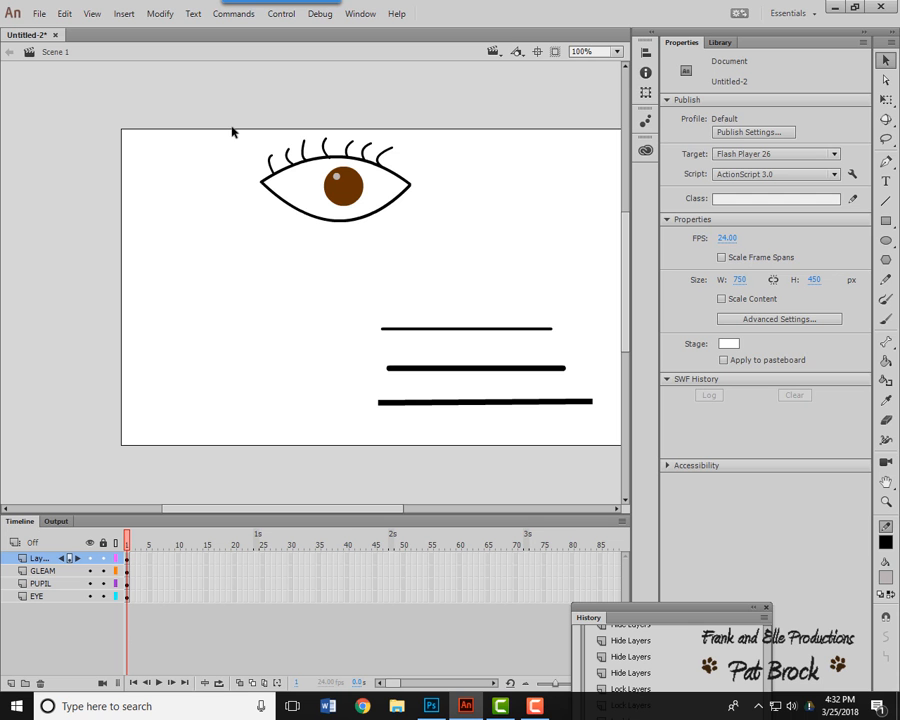
left_click_drag(232, 130, 433, 252)
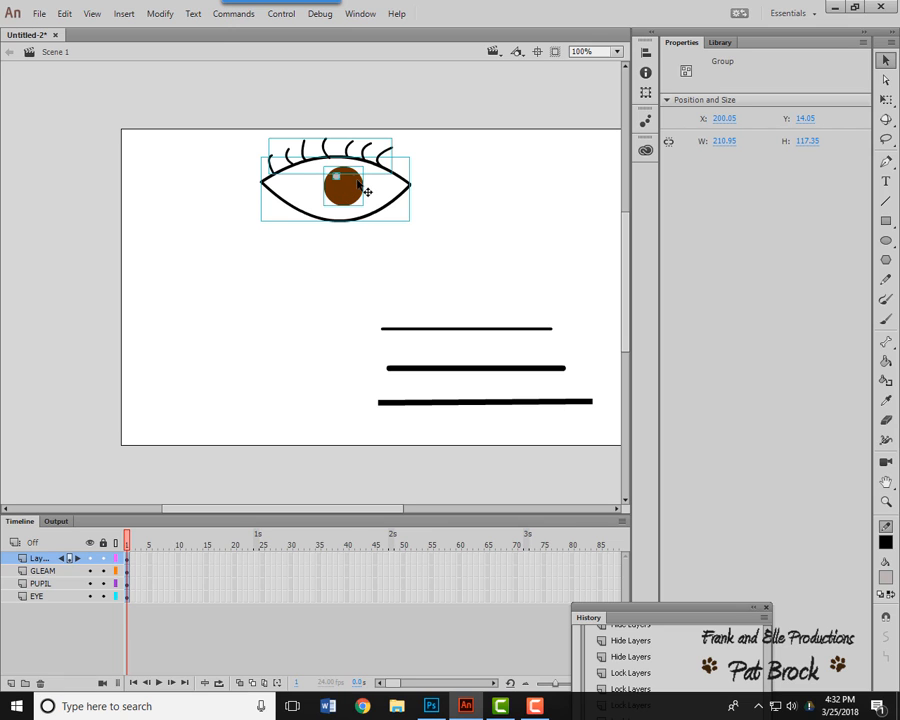
left_click(155, 14)
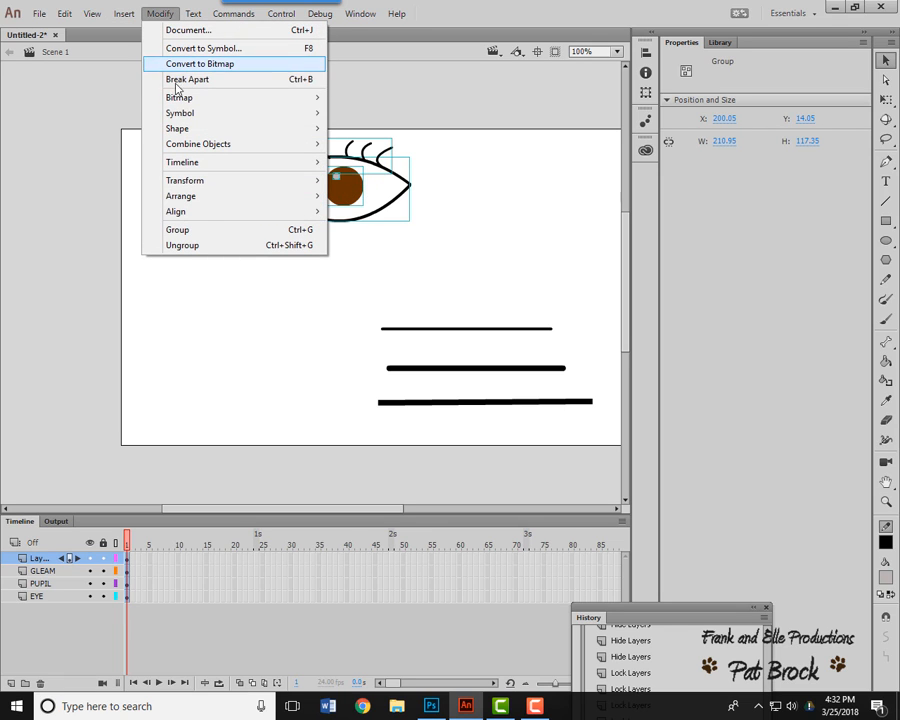
left_click(201, 229)
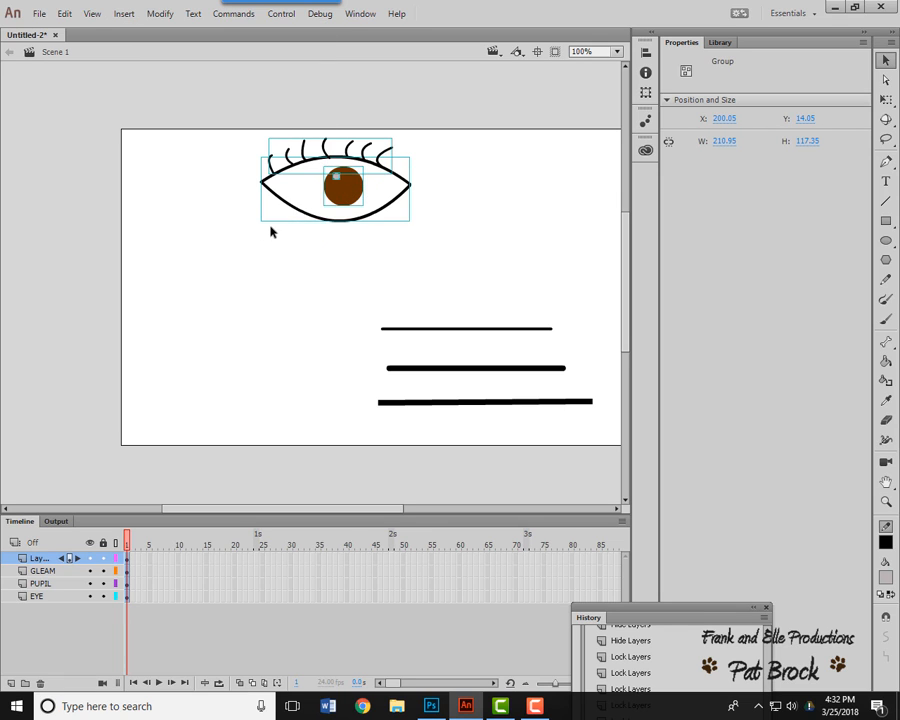
Select the gleam alone to check how the eye's parts are grouped, and clear the selection.
left_click(270, 232)
left_click(337, 175)
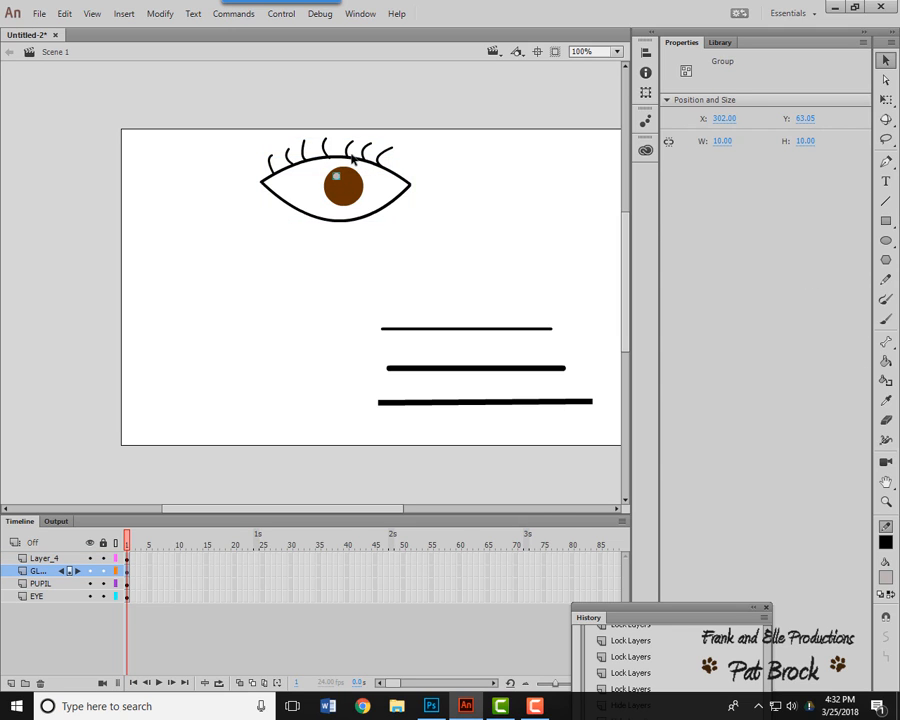
left_click(352, 158)
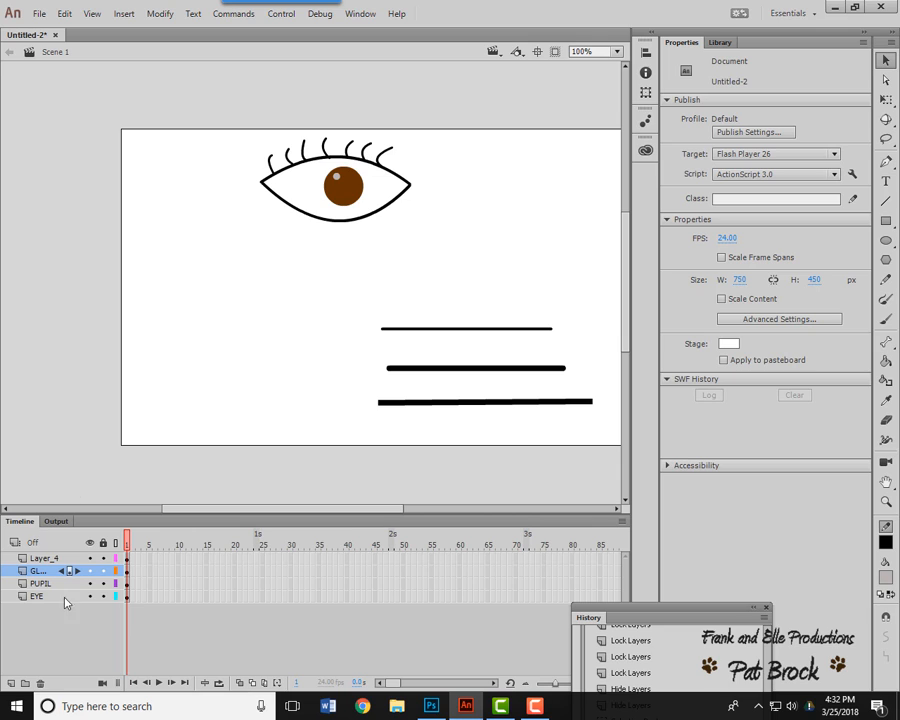
Select all parts of the eye and move them together to the left, to X 124.05, Y 17.05.
left_click_drag(237, 129, 477, 265)
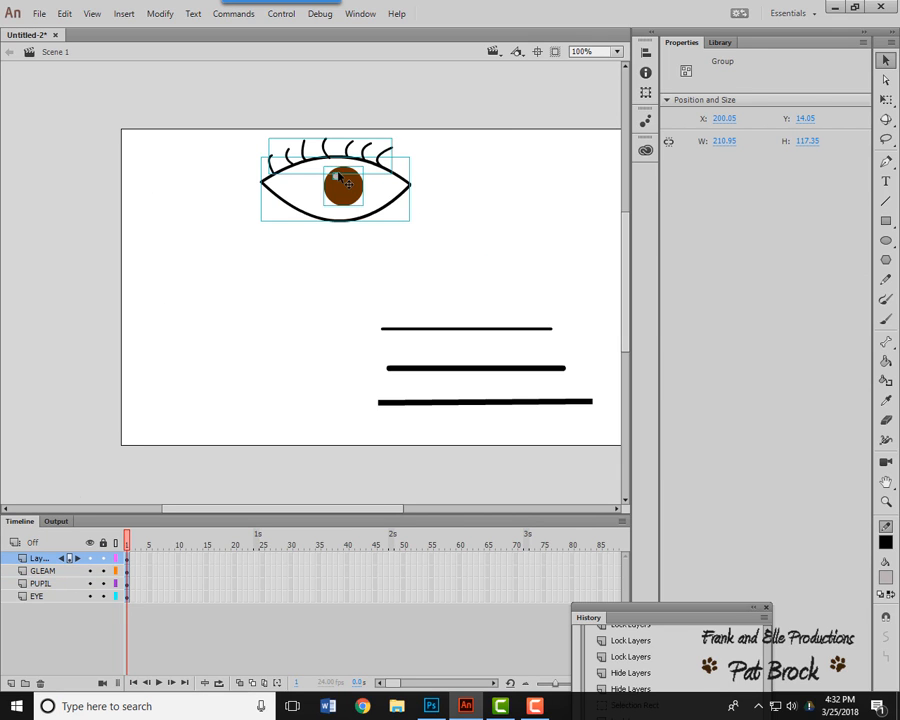
left_click_drag(343, 199, 292, 205)
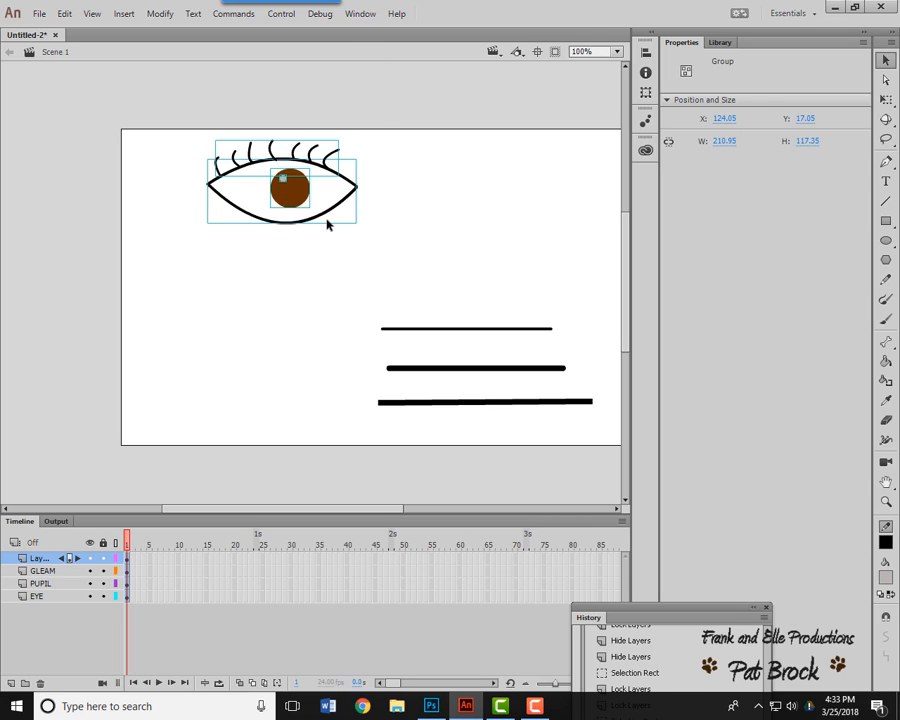
left_click(378, 210)
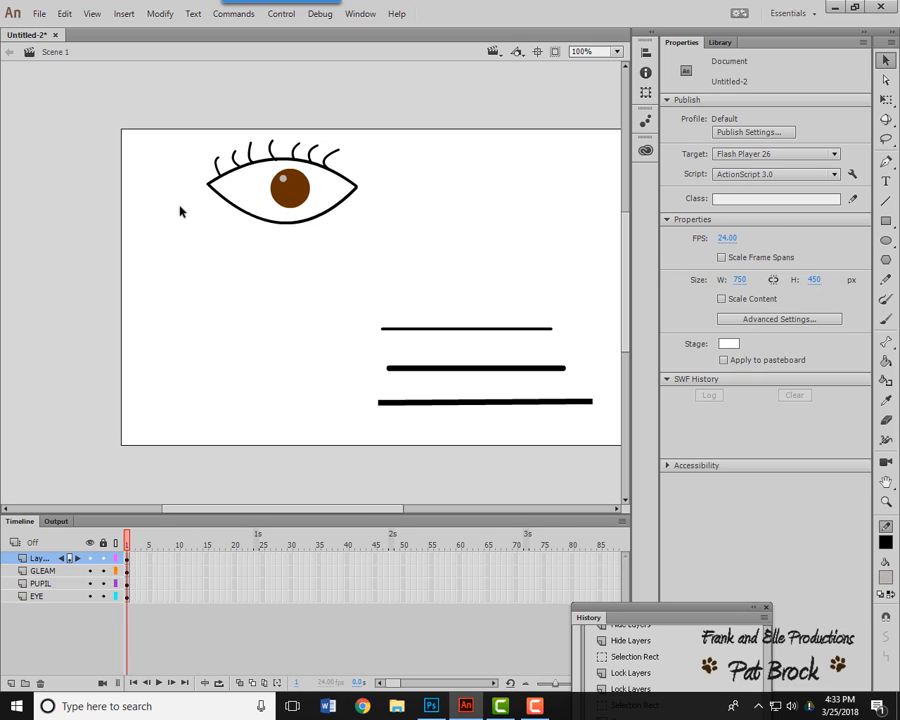
Select all parts of the eye and convert them into one graphic symbol named EYE.
left_click_drag(175, 126, 388, 258)
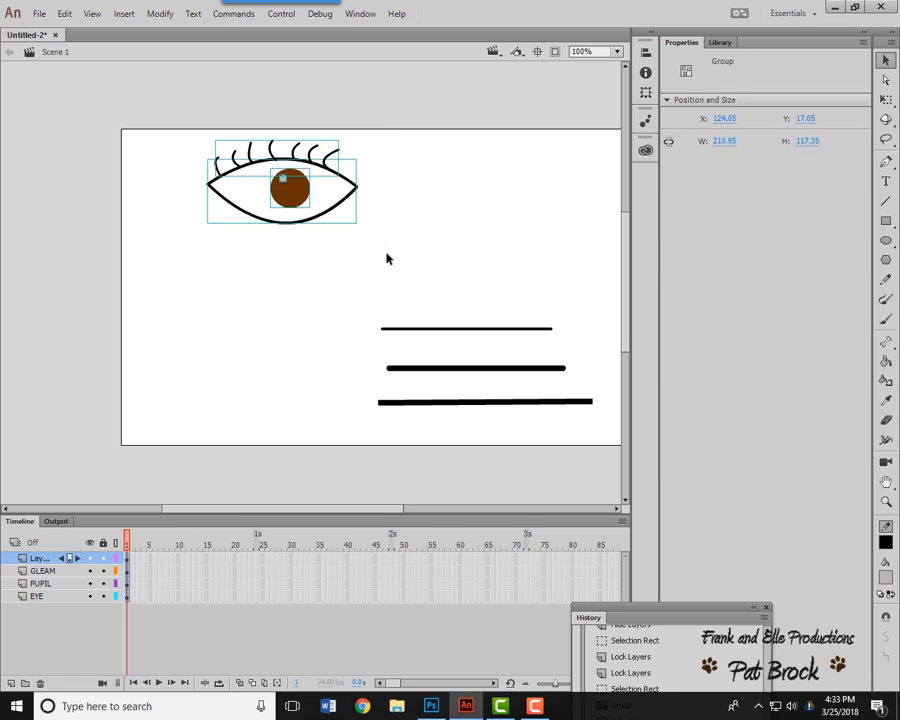
right_click(294, 190)
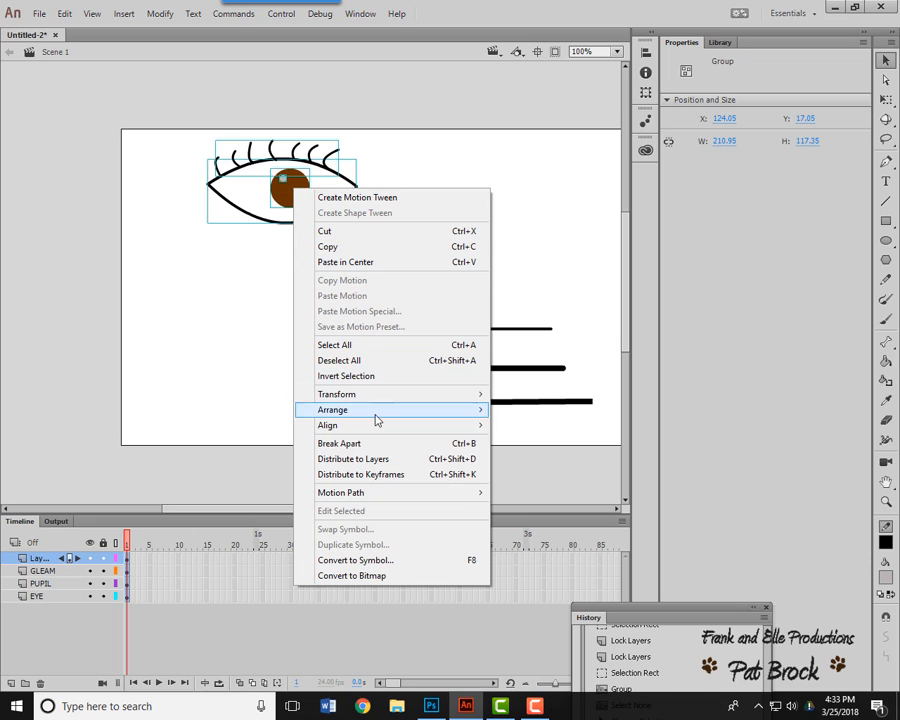
left_click(413, 563)
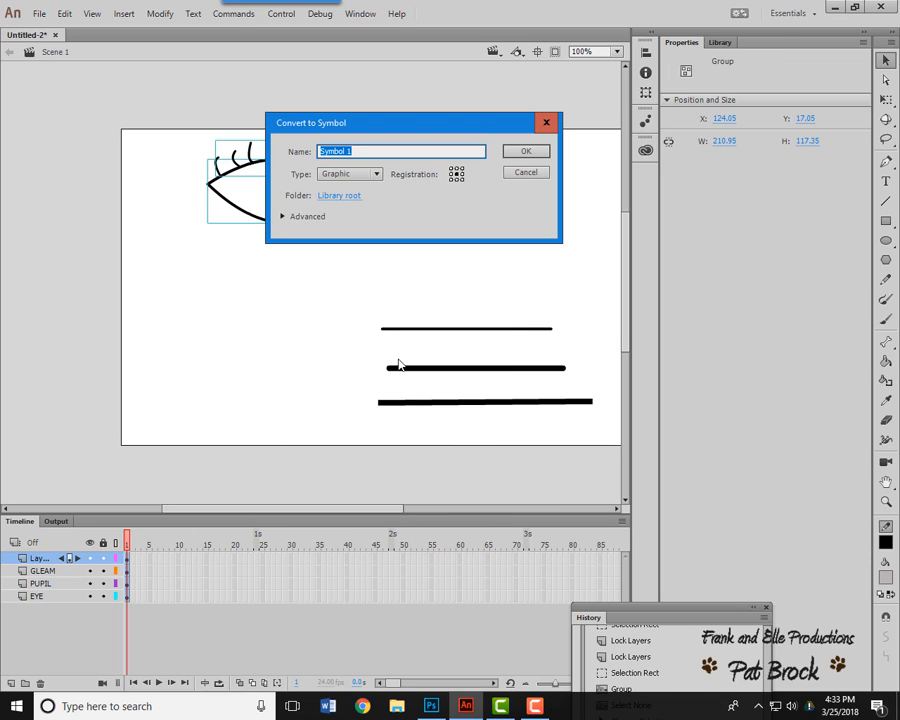
type("EYE")
left_click(377, 175)
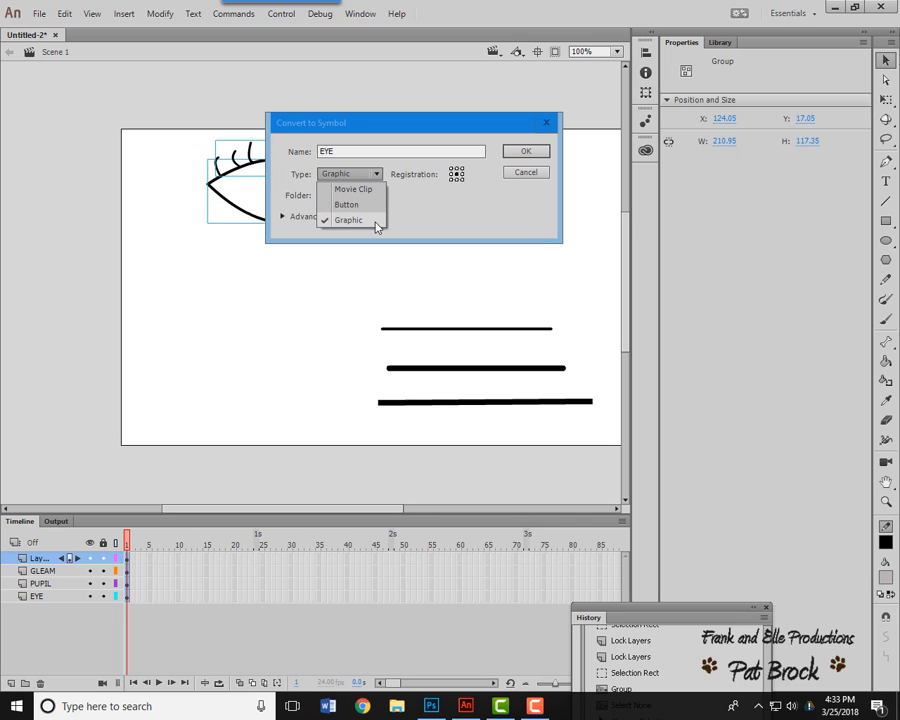
left_click(376, 226)
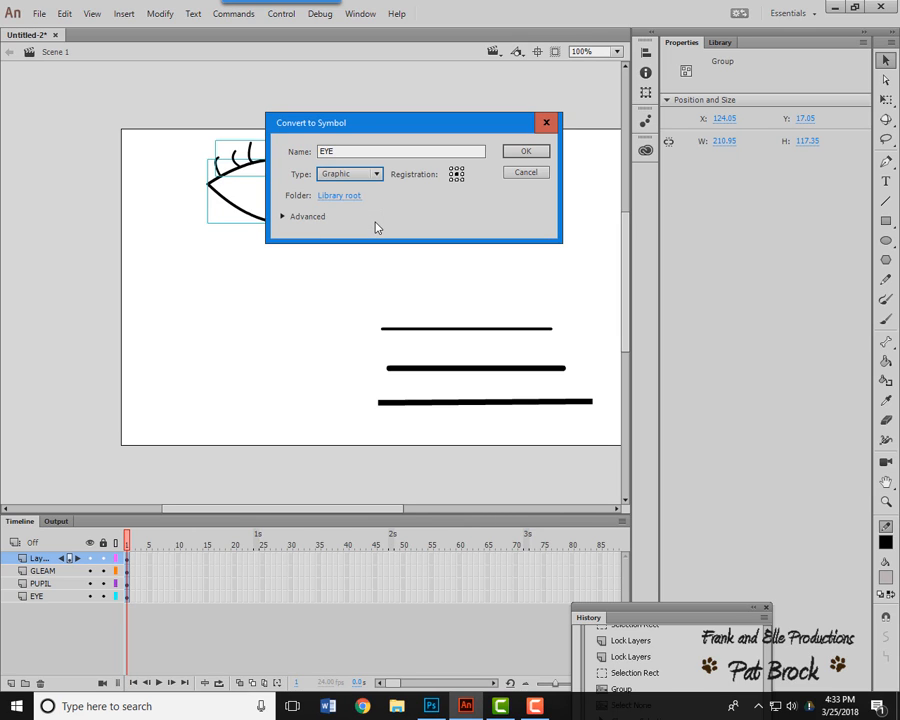
left_click(535, 153)
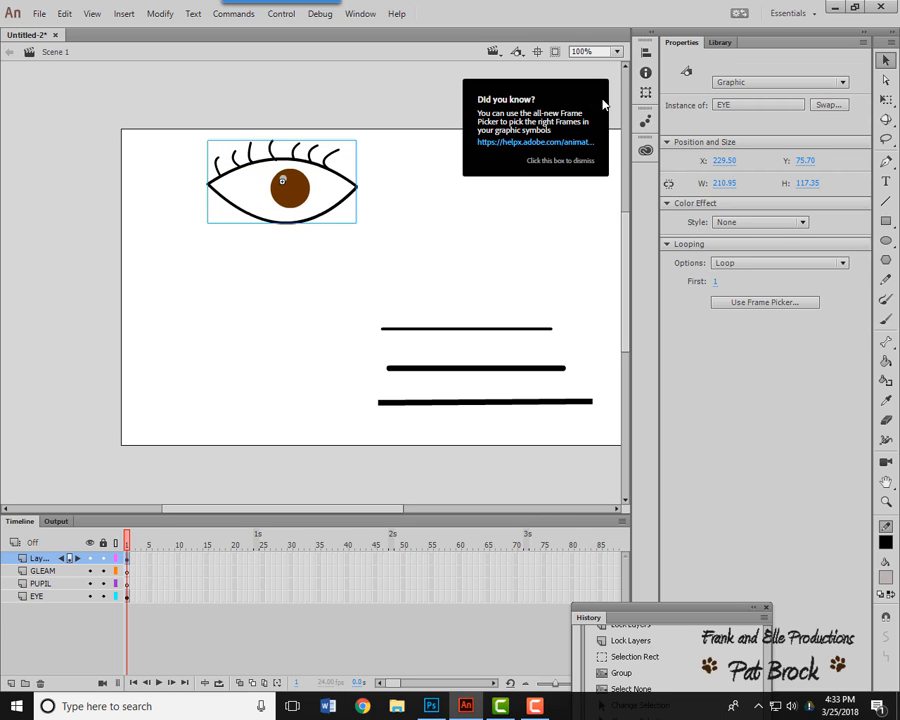
Show the document's library and delete the eye instance from the stage.
left_click(716, 43)
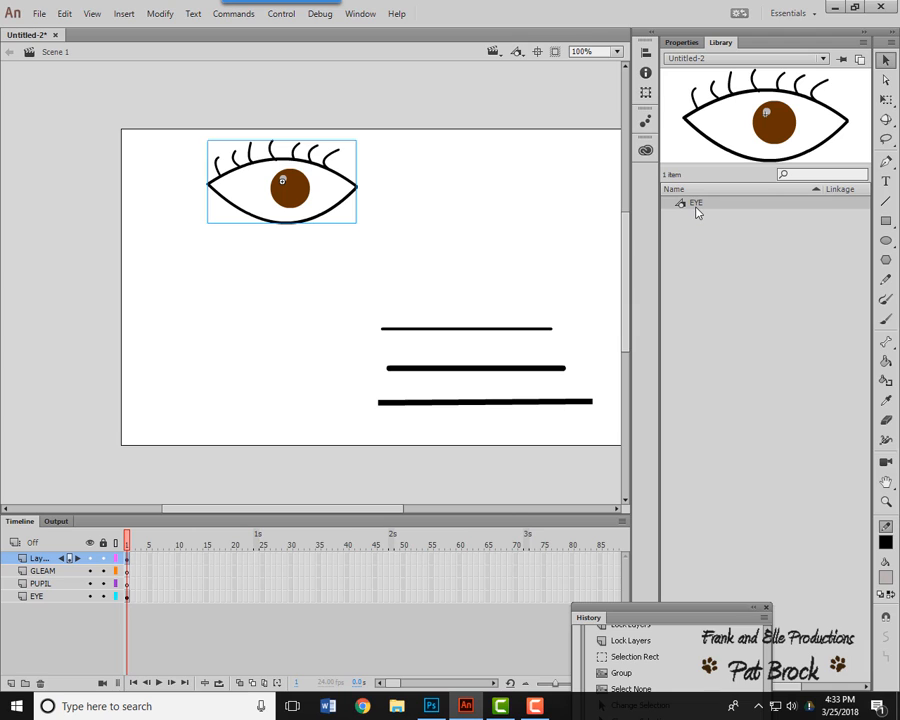
left_click(334, 174)
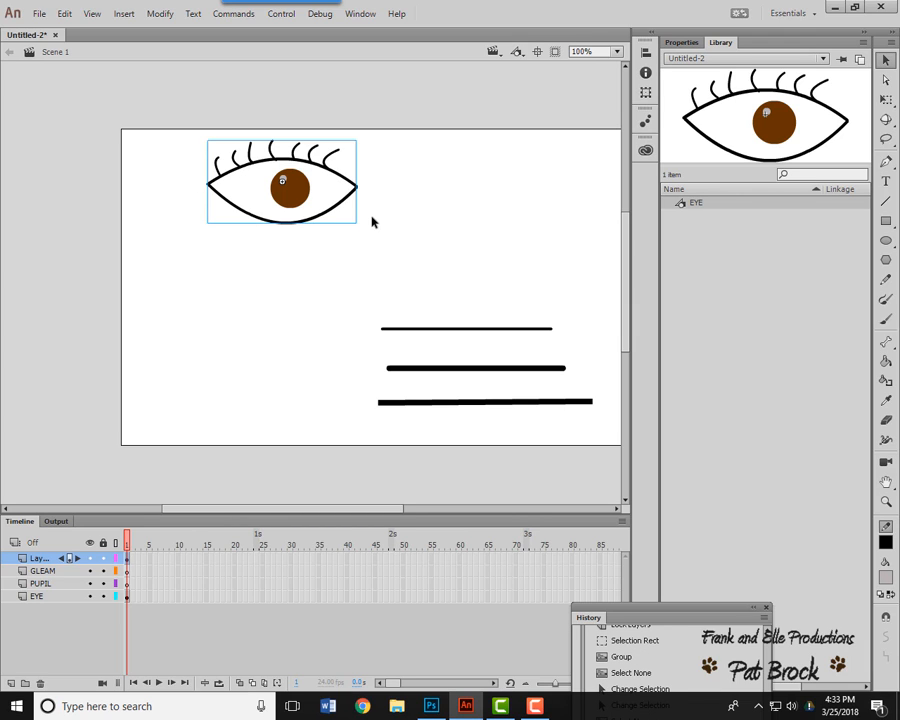
key("Delete")
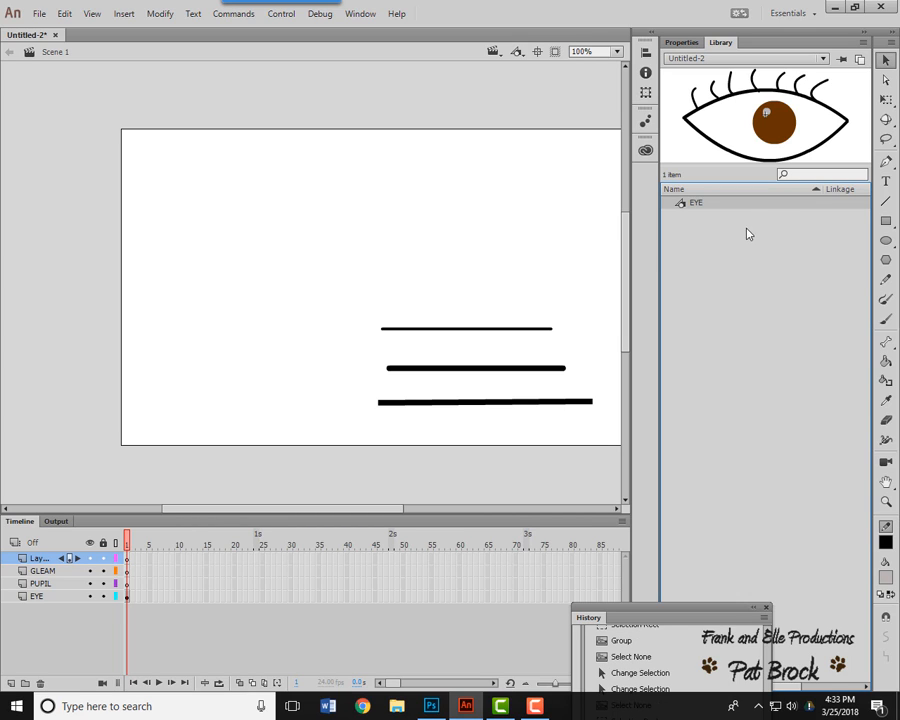
Place an instance of the EYE symbol from the library on the stage and delete it again.
left_click_drag(692, 208, 264, 210)
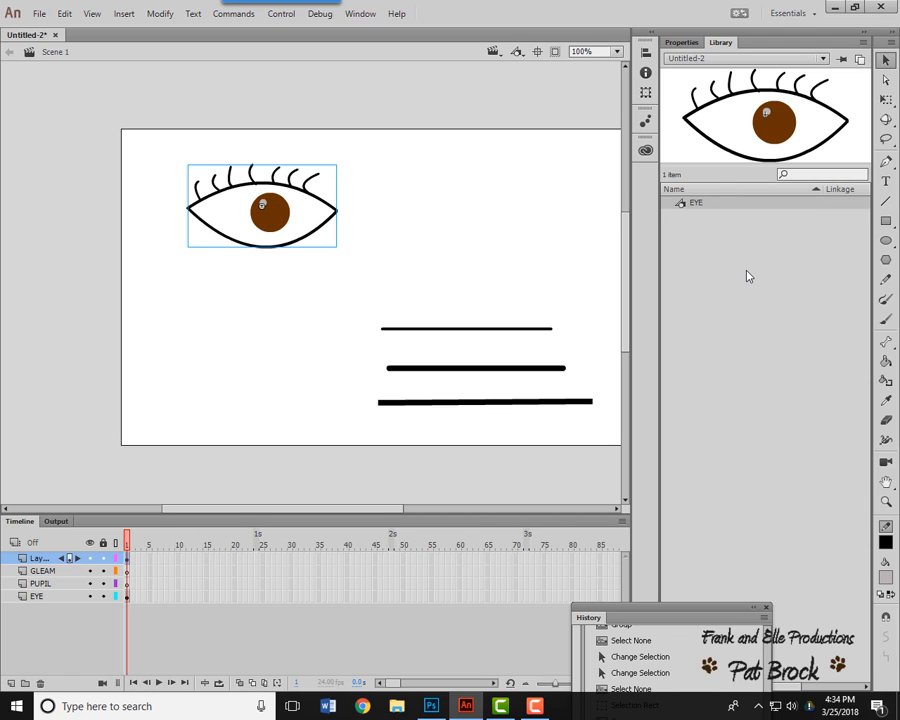
key("Delete")
Delete the emptied Layer_4, GLEAM and PUPIL layers, keeping only the EYE layer.
left_click(66, 570)
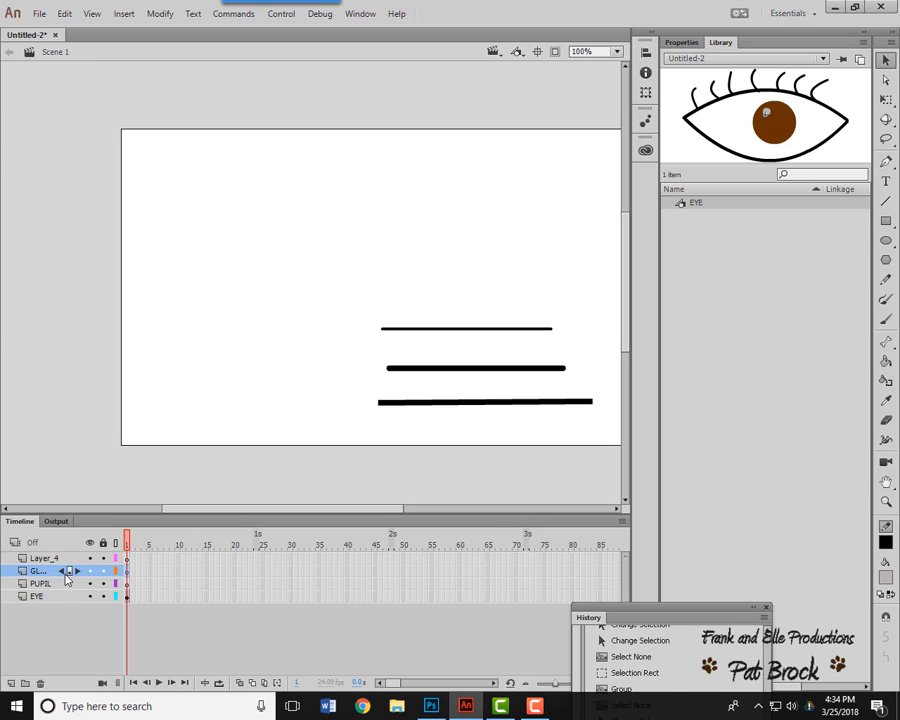
left_click(64, 584)
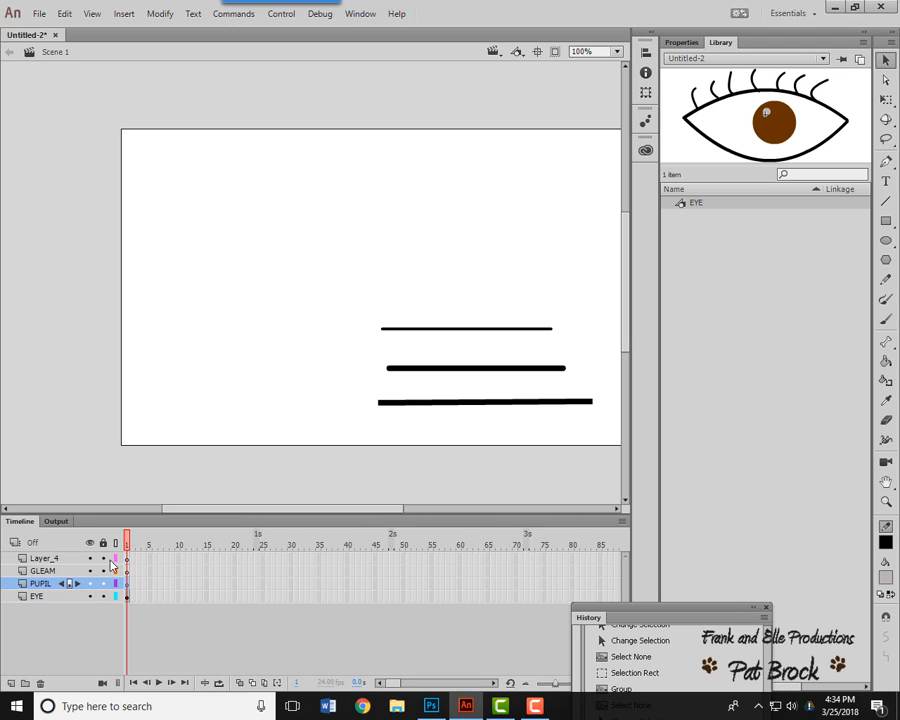
left_click(64, 560)
right_click(64, 562)
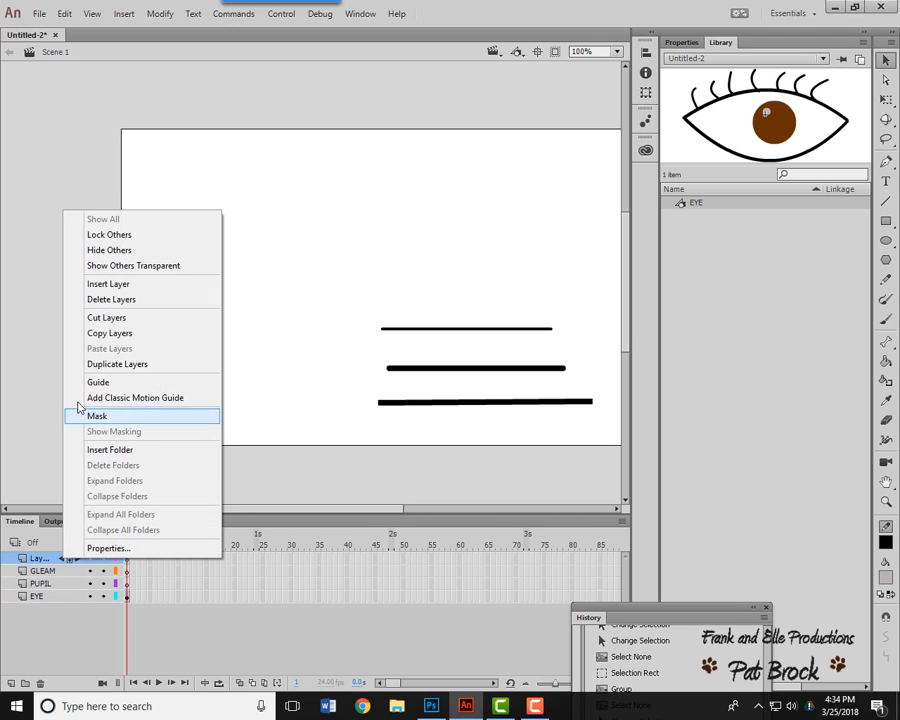
left_click(122, 299)
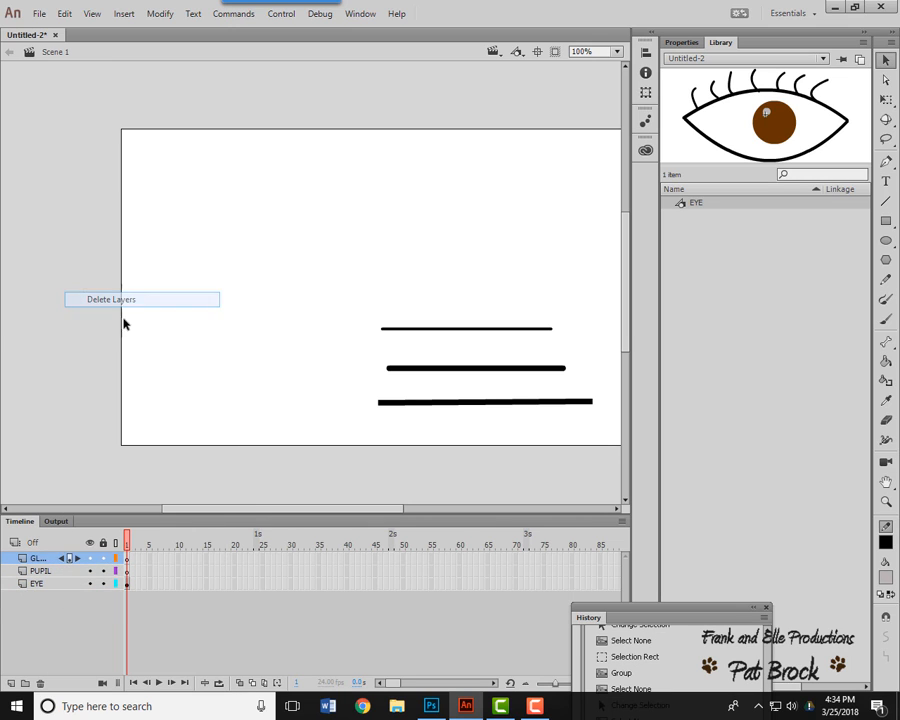
right_click(43, 561)
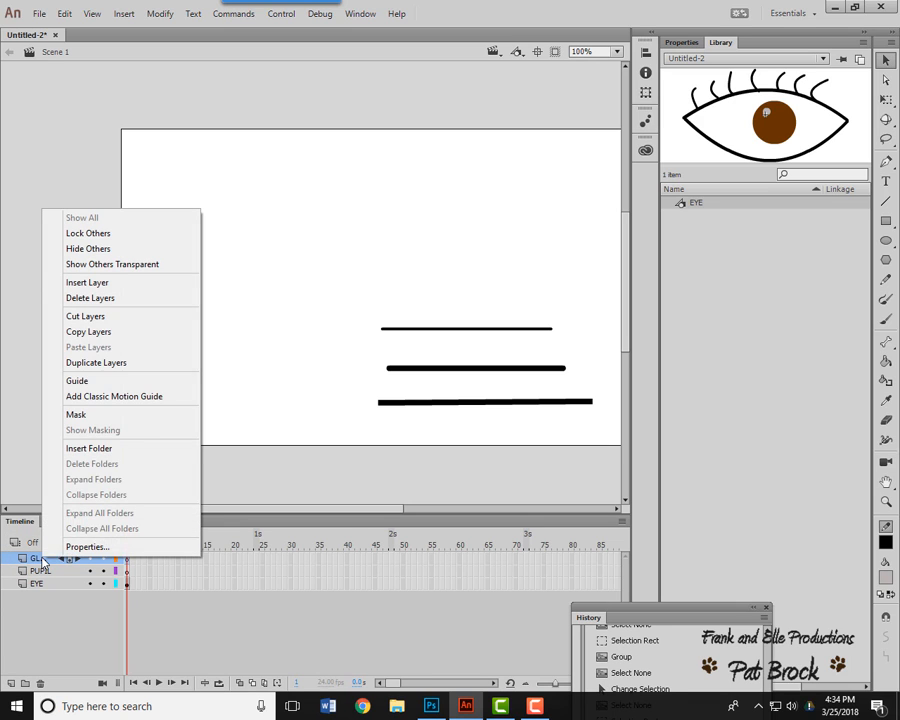
left_click(76, 298)
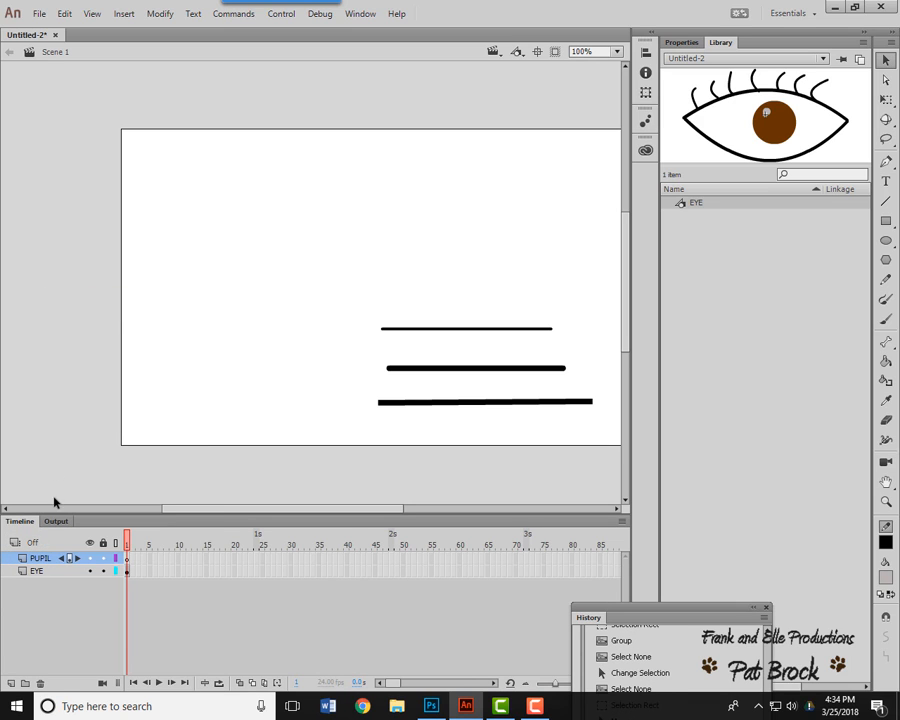
right_click(33, 556)
left_click(80, 296)
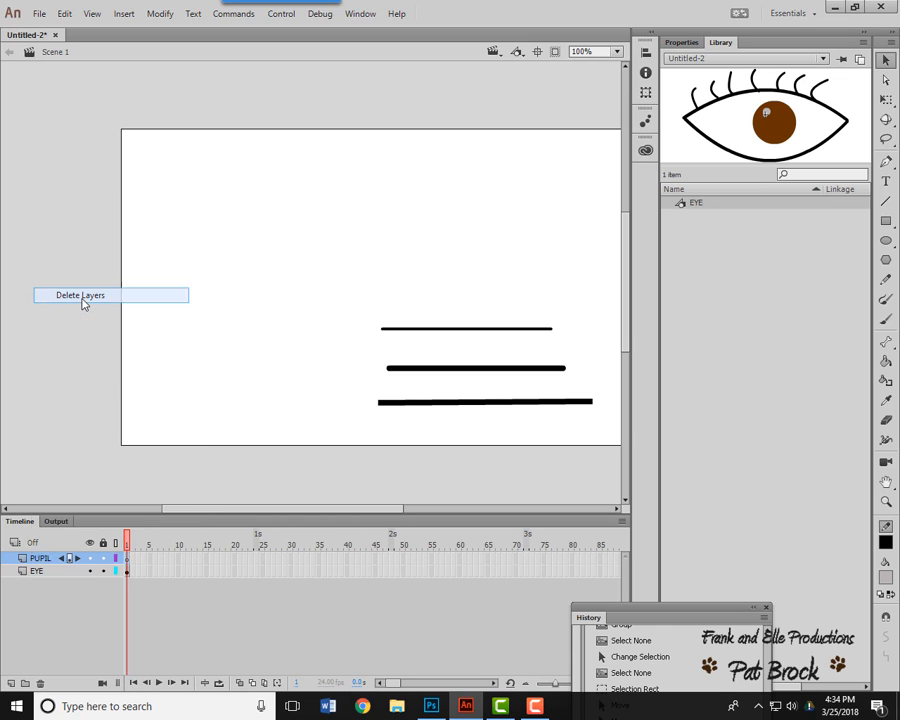
Rename the remaining EYE layer as "layer 1" and clear the selection on the stage.
double_click(36, 562)
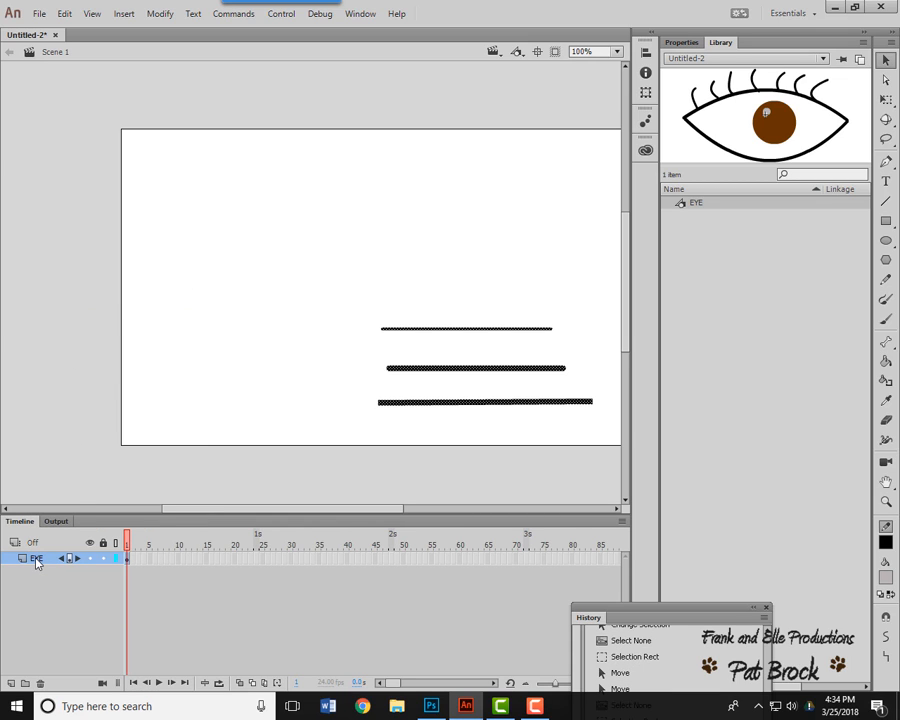
key("BackSpace")
type("layer 1")
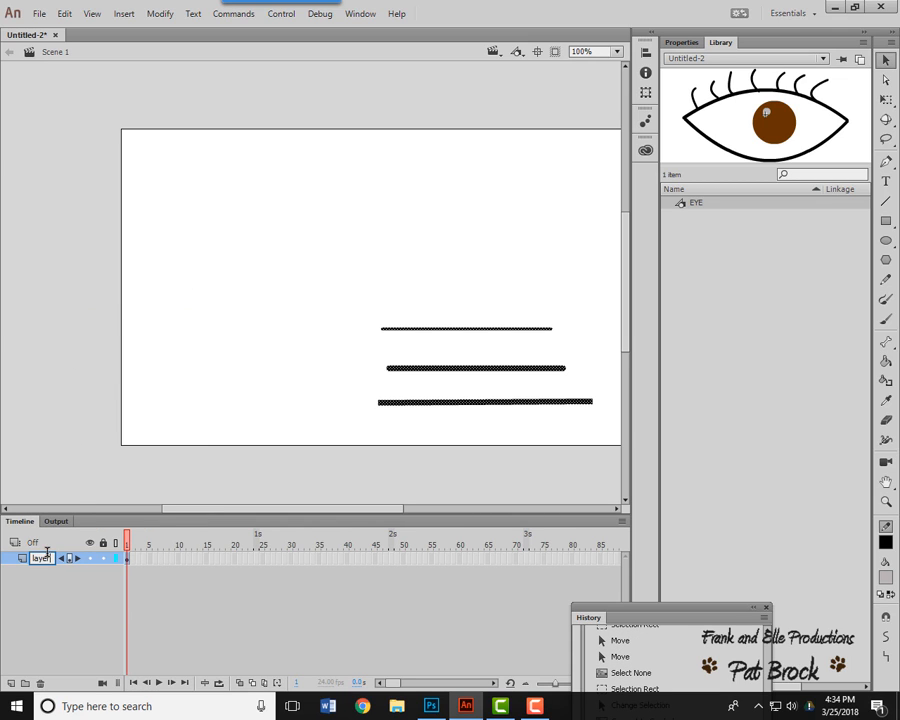
key("Return")
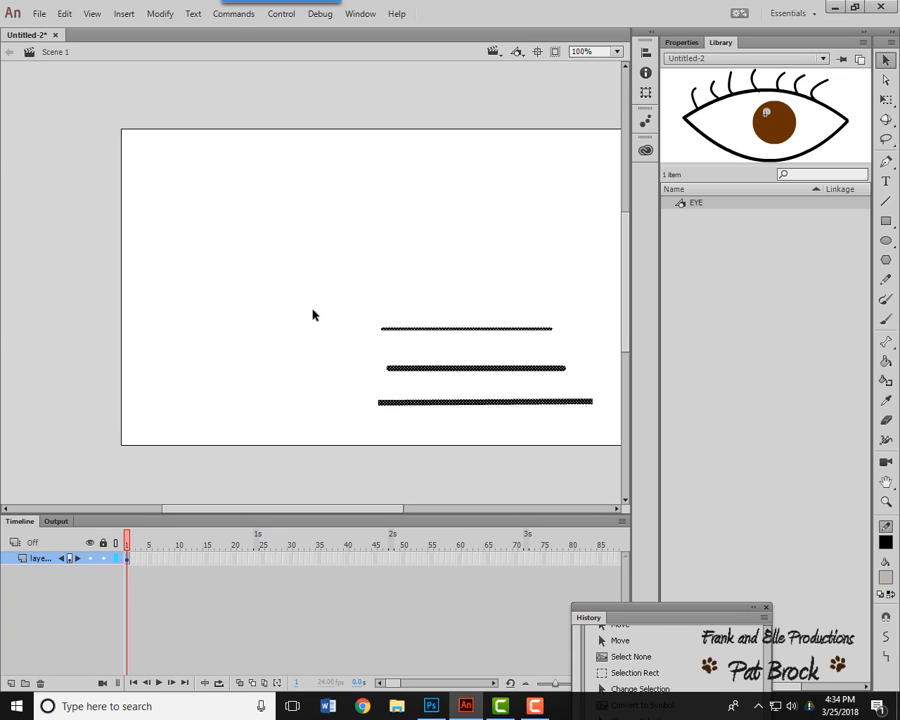
left_click(311, 313)
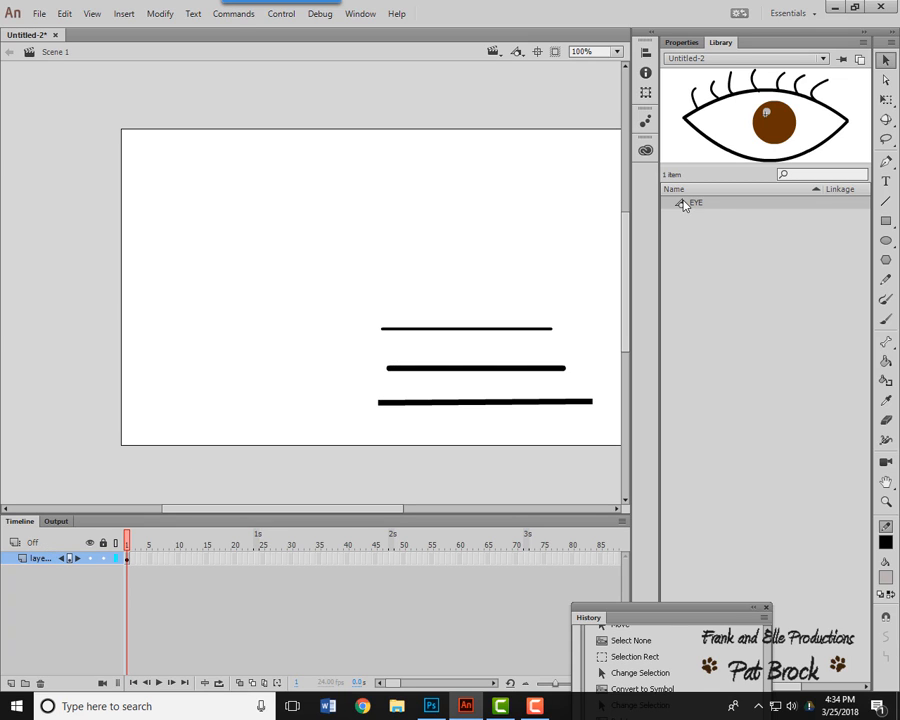
Try out the EYE library symbol on the renamed layer above the three lines, and remove the instance.
left_click_drag(683, 204, 295, 228)
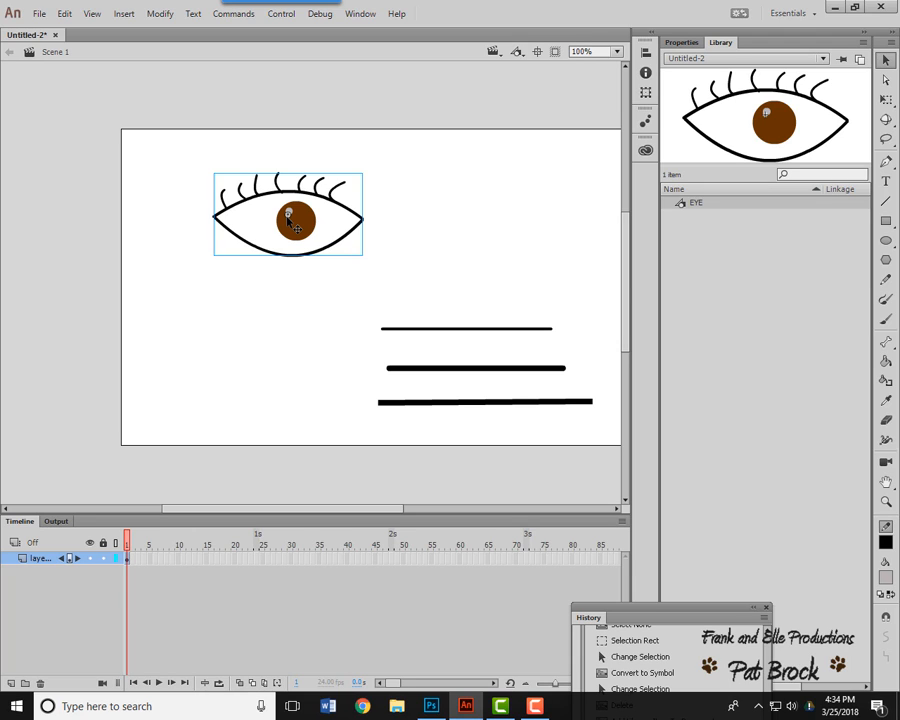
key("Delete")
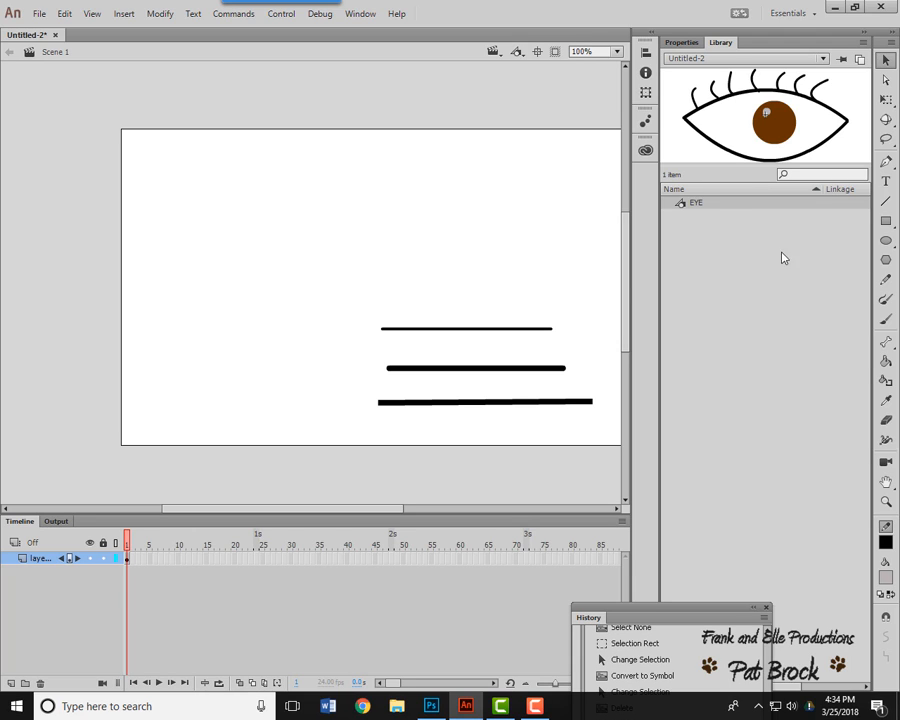